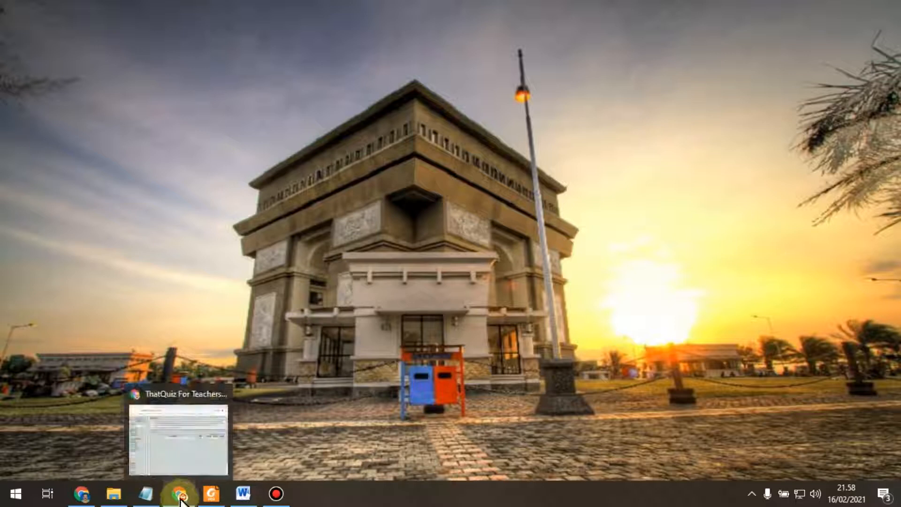
# Step: Restore the ThatQuiz For Teachers window showing the Tes BOLA (PG) test
pyautogui.click(180, 501)
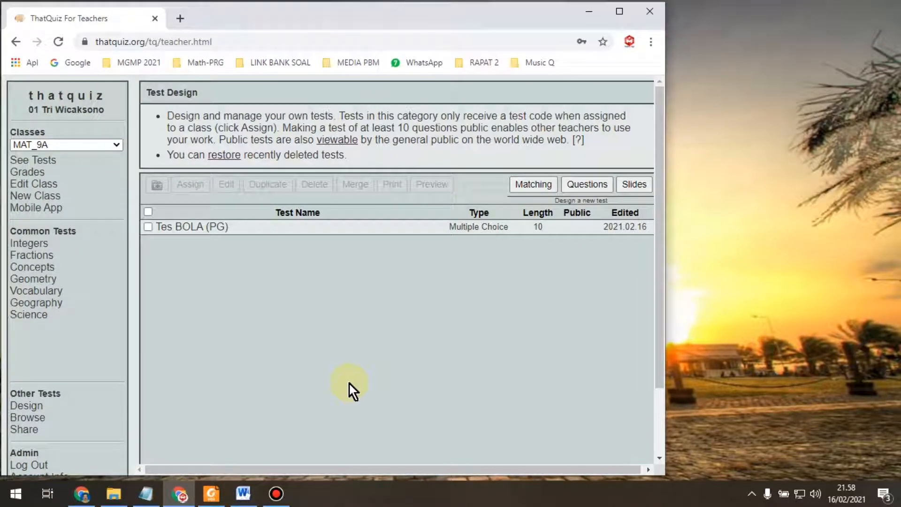
pyautogui.click(193, 229)
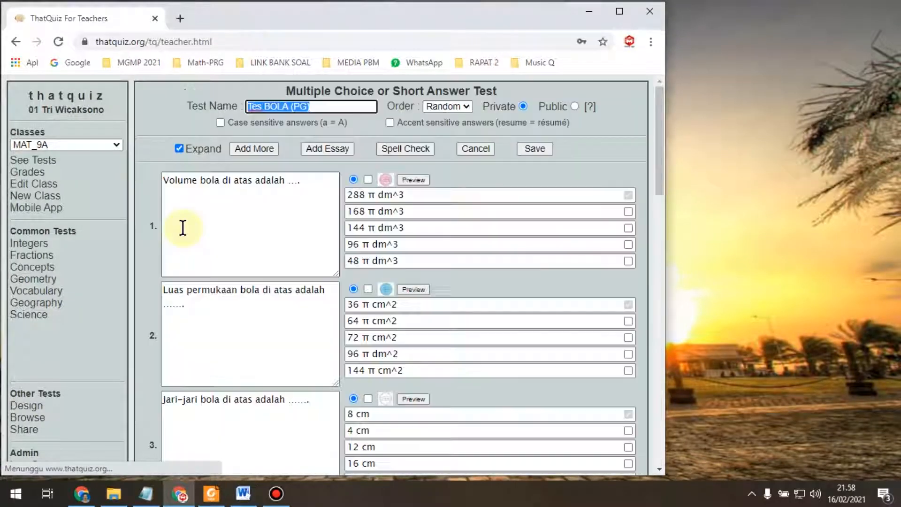
pyautogui.scroll(-14, 382, 245)
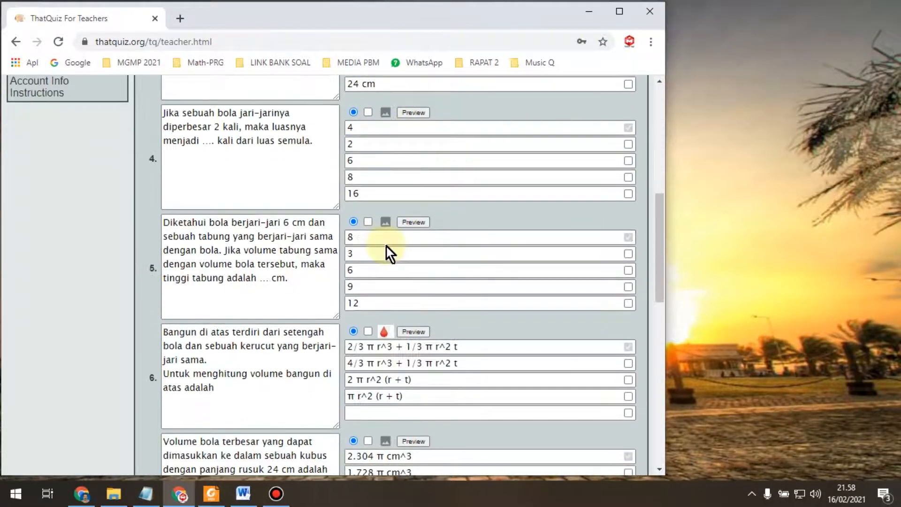
pyautogui.scroll(-7, 386, 245)
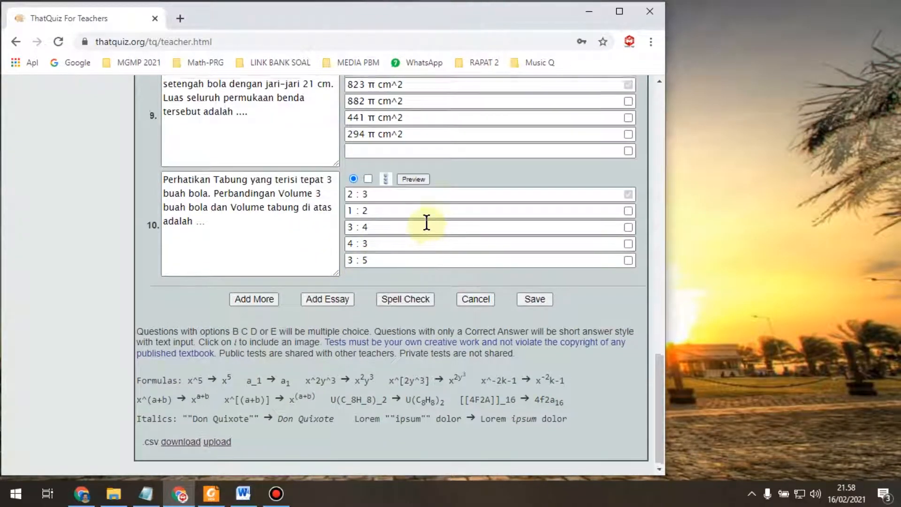
pyautogui.scroll(5, 425, 223)
pyautogui.scroll(15, 426, 222)
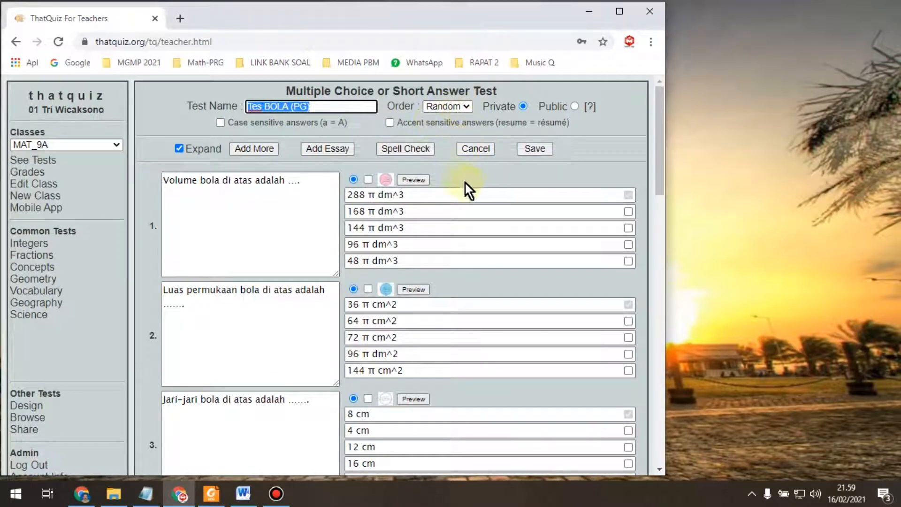
pyautogui.click(345, 108)
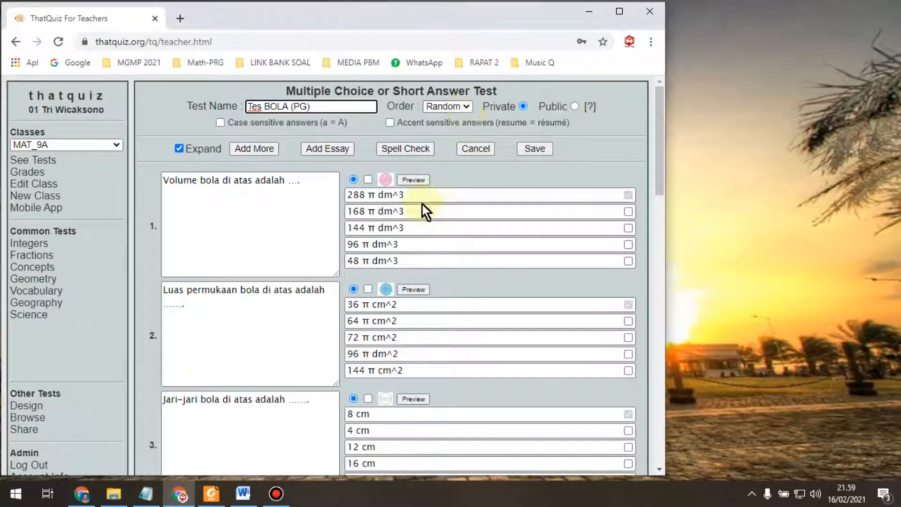
pyautogui.click(539, 153)
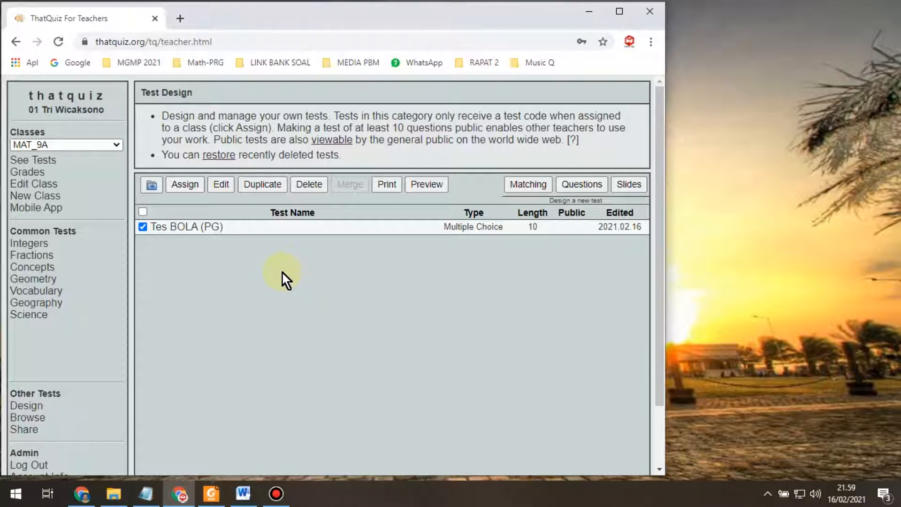
# Step: Keep MAT_9A as the class, assign Tes BOLA (PG) to it and view its settings
pyautogui.click(114, 146)
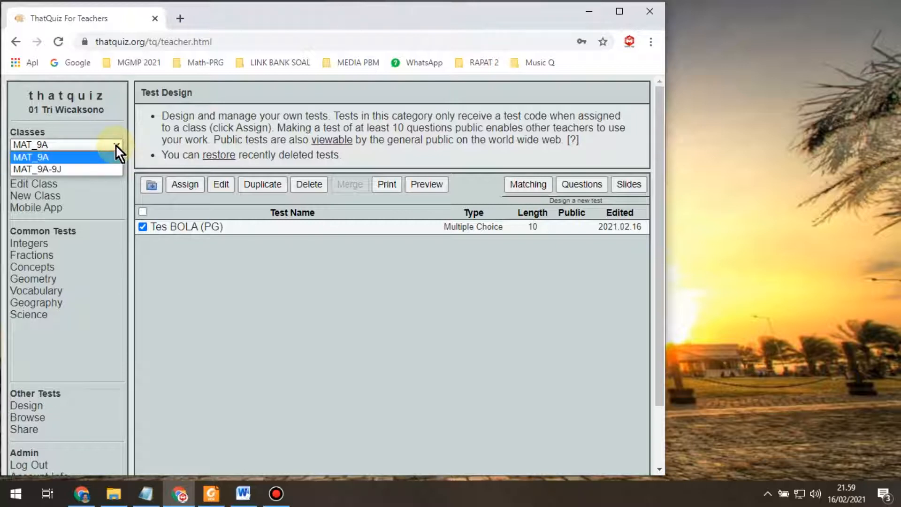
pyautogui.click(115, 145)
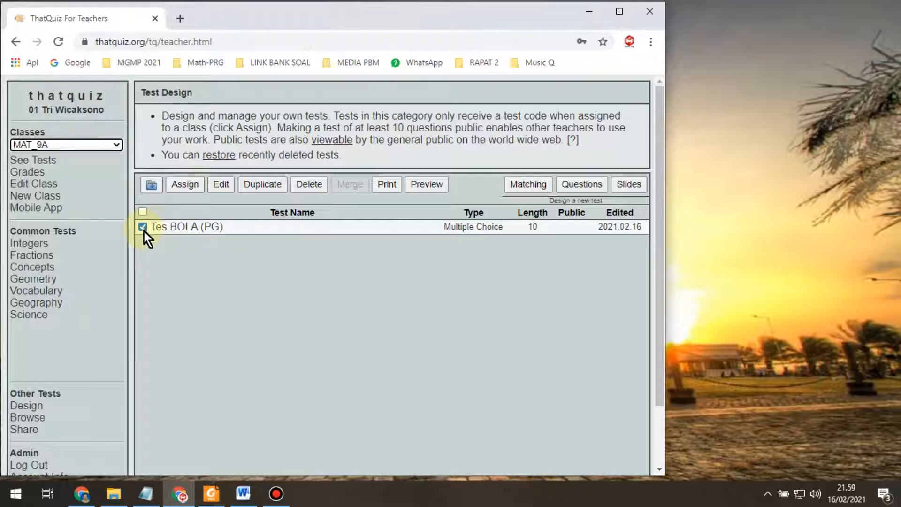
pyautogui.click(187, 186)
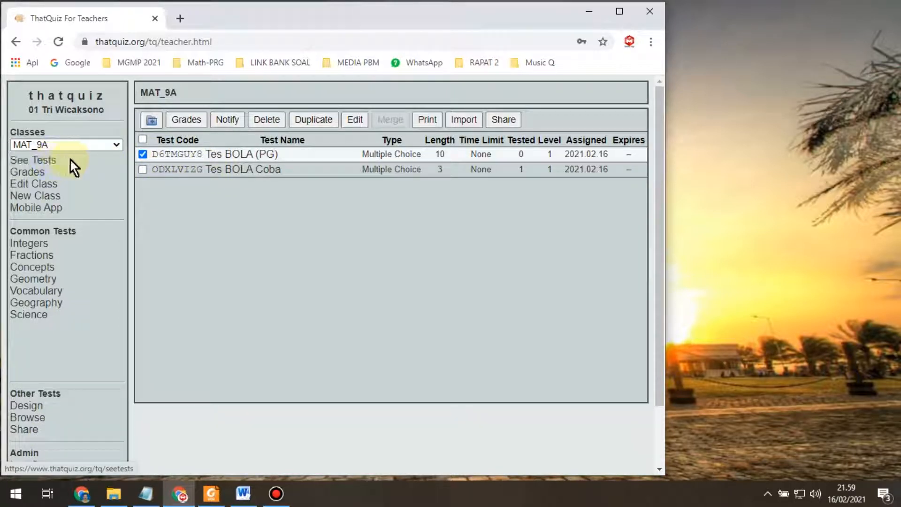
pyautogui.click(240, 160)
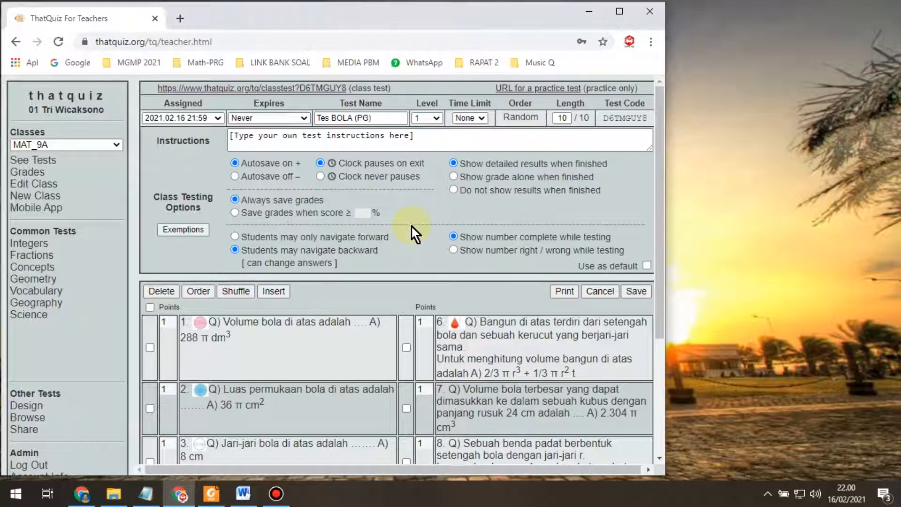
# Step: Set the assignment start to a custom date of 2021.02.17 at 07:00
pyautogui.click(218, 118)
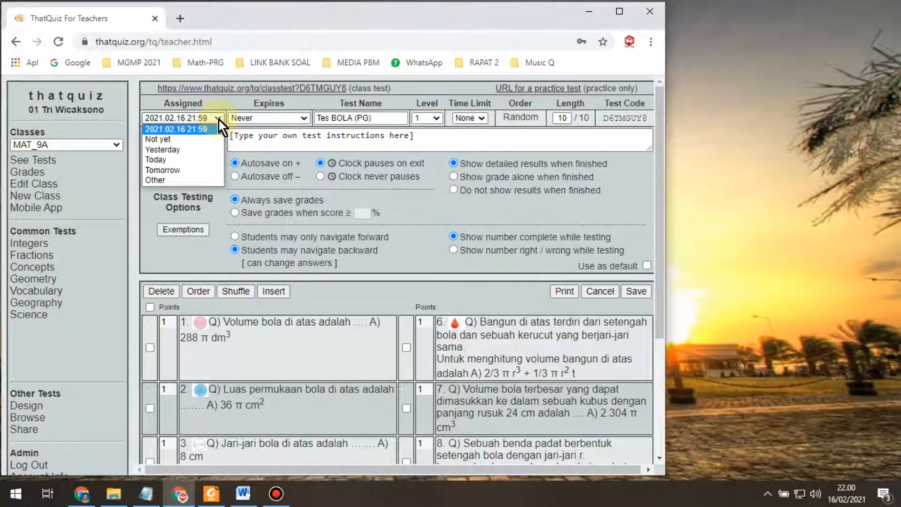
pyautogui.click(213, 181)
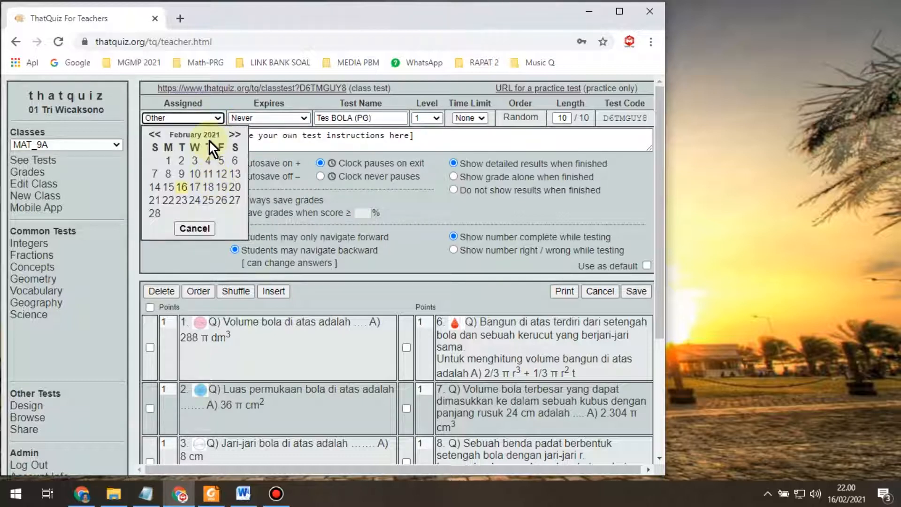
pyautogui.click(196, 187)
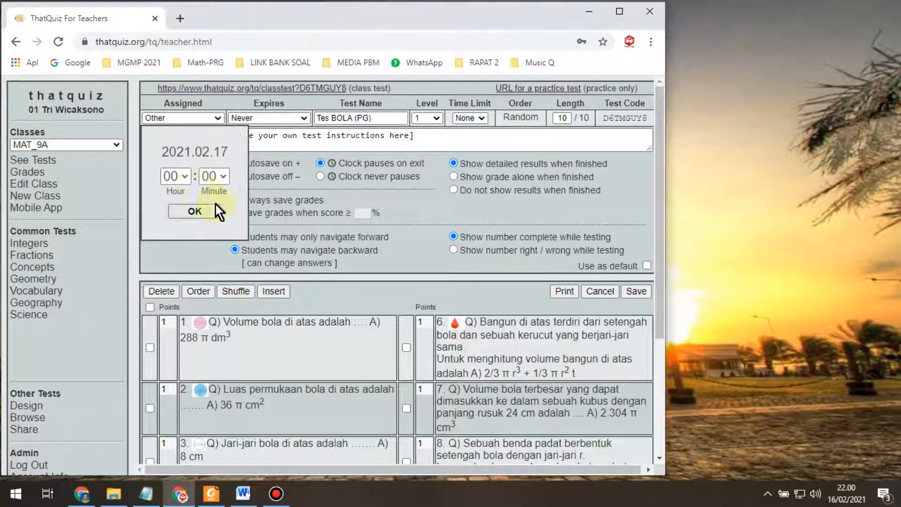
pyautogui.click(185, 179)
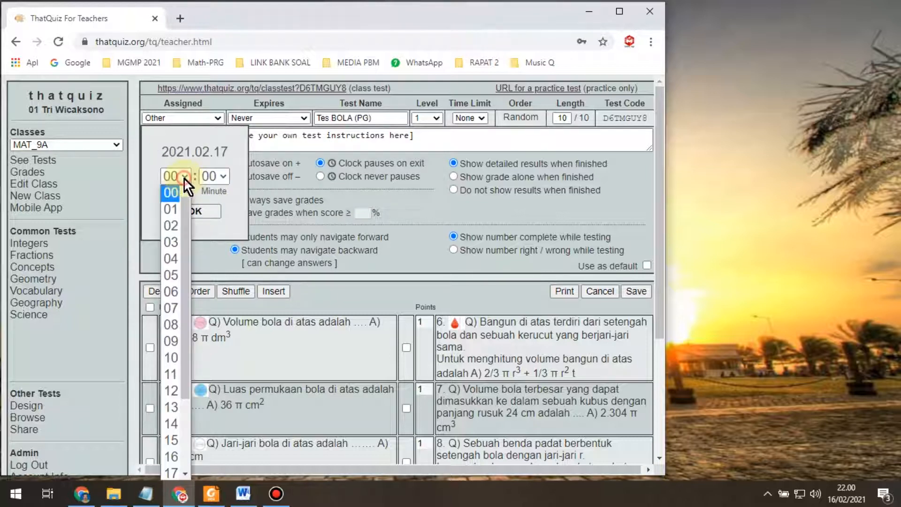
pyautogui.click(171, 311)
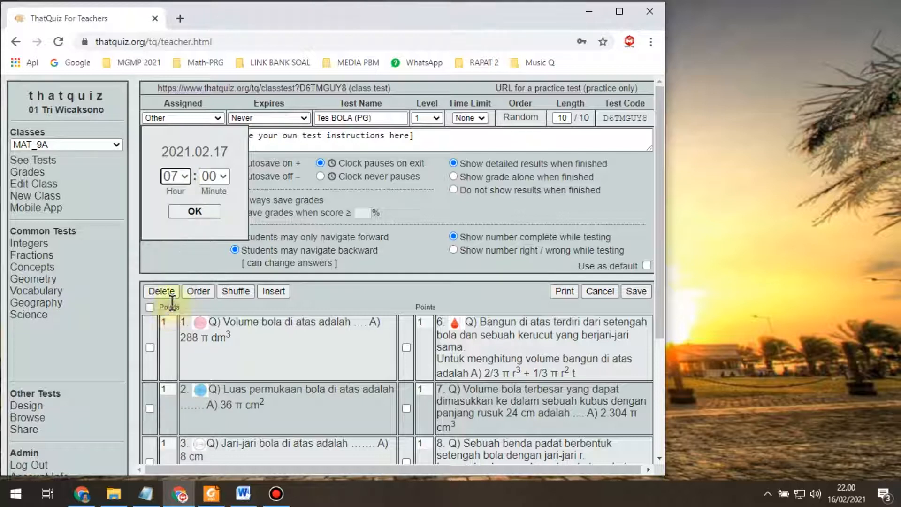
pyautogui.click(199, 213)
pyautogui.click(304, 119)
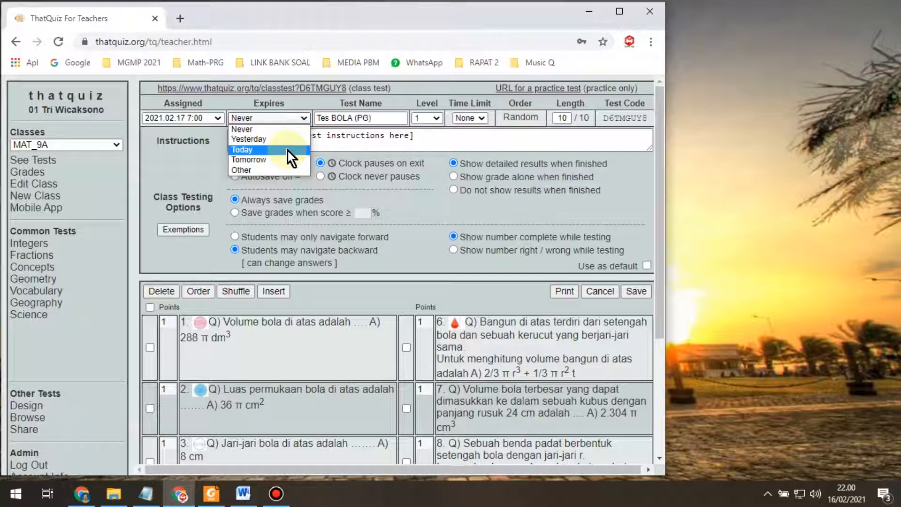
# Step: Leave the time limit at None and set the expiry to 2021.02.17 at 23:59
pyautogui.click(483, 117)
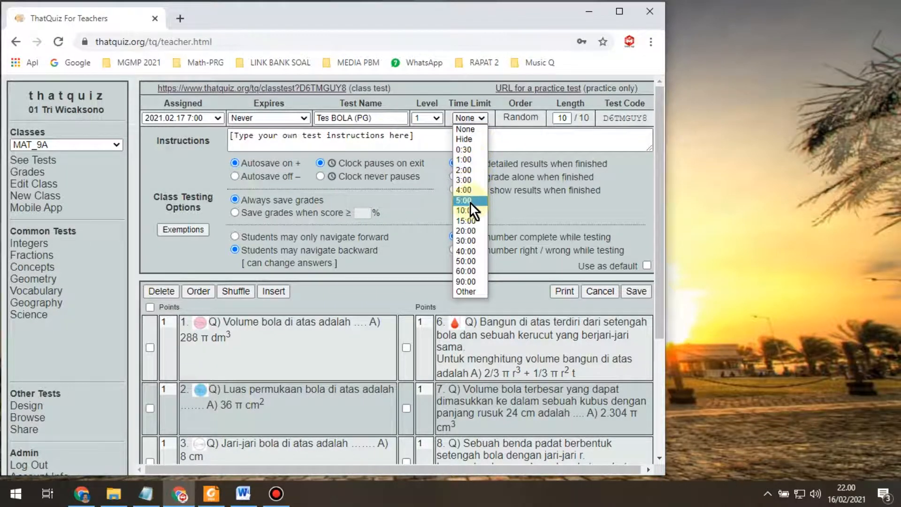
pyautogui.click(483, 119)
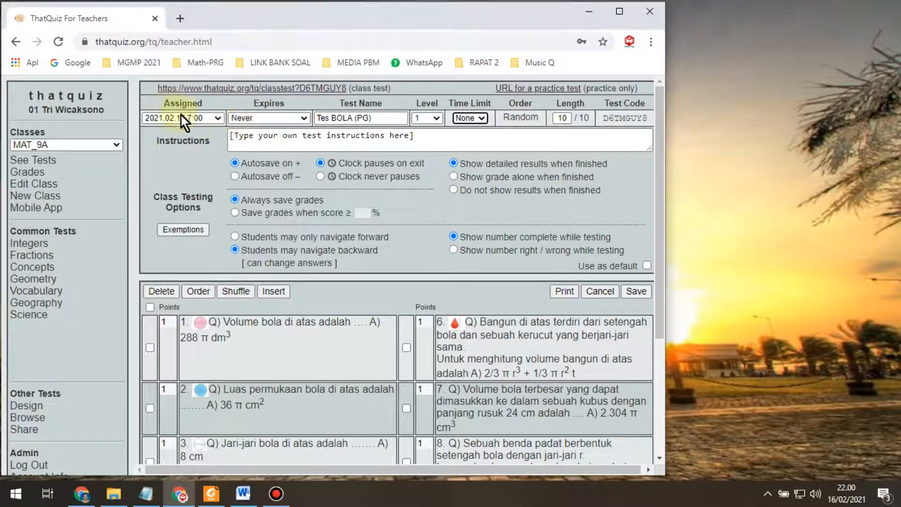
pyautogui.click(304, 119)
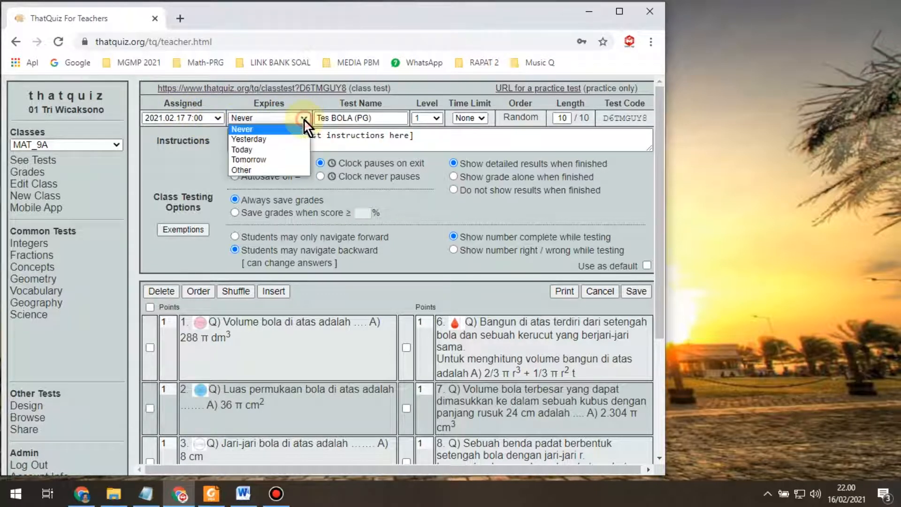
pyautogui.click(283, 169)
pyautogui.click(280, 187)
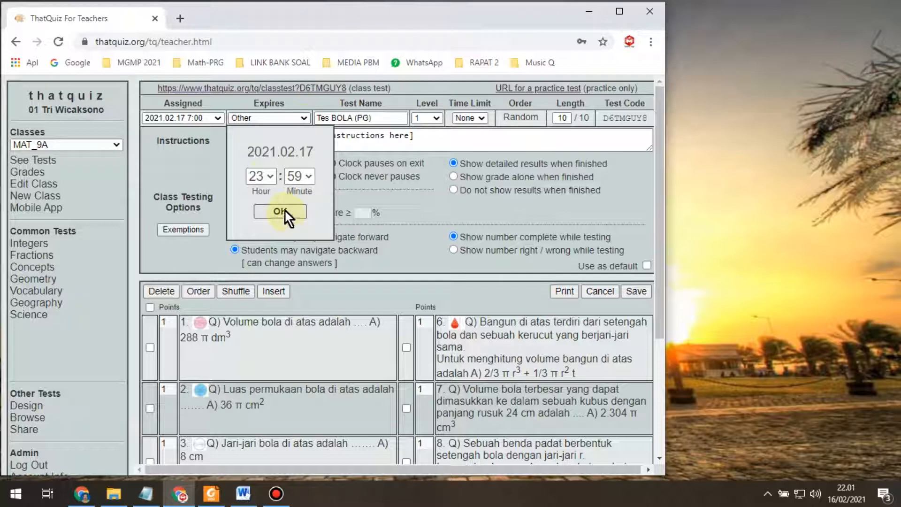
pyautogui.click(280, 211)
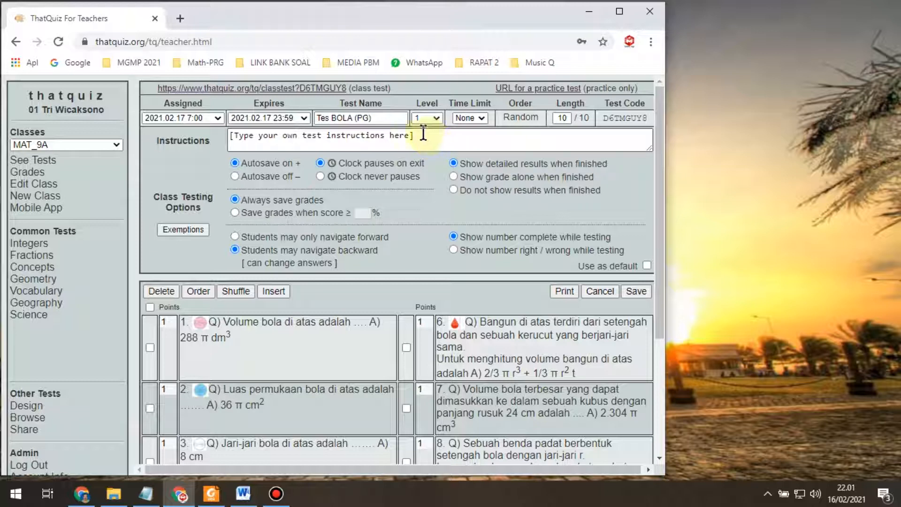
# Step: Type the instruction 'Pilihlah salah satu jawaban yang benar', correcting the stray 'J' typo
pyautogui.click(482, 119)
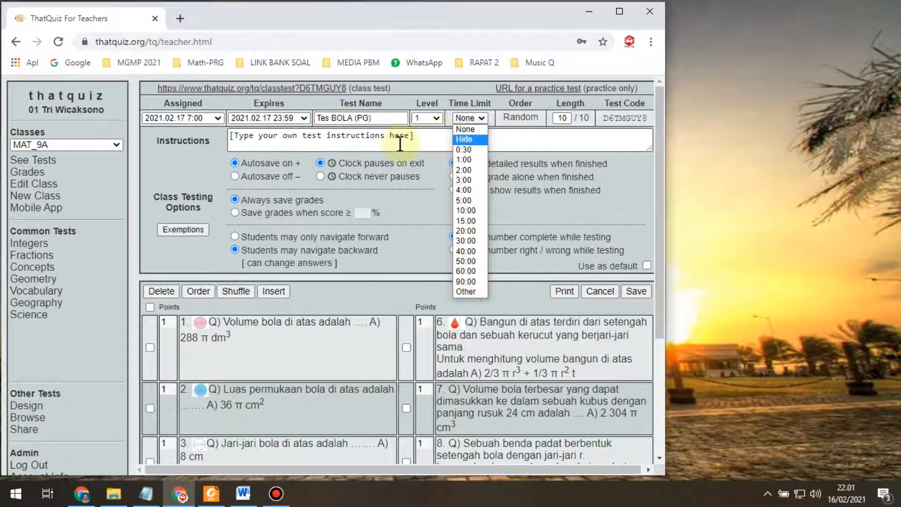
pyautogui.click(421, 141)
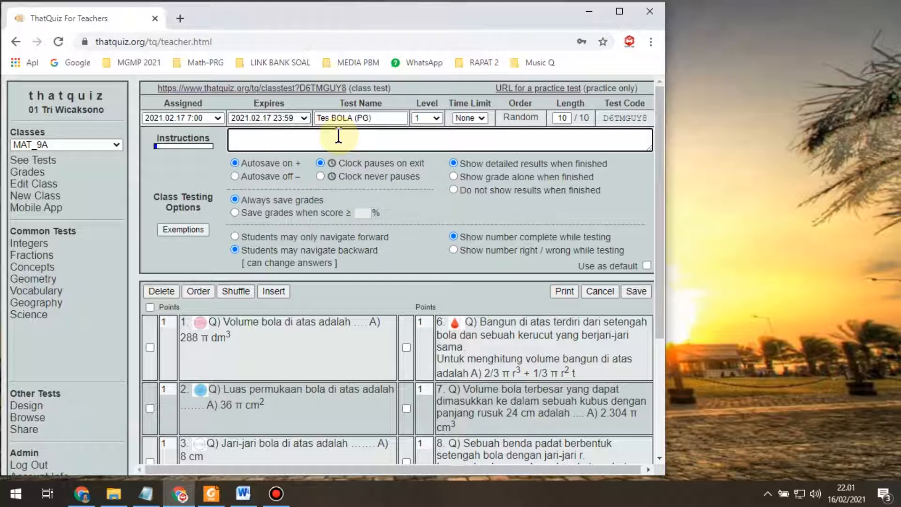
pyautogui.write('Pilihlah Jjawaban')
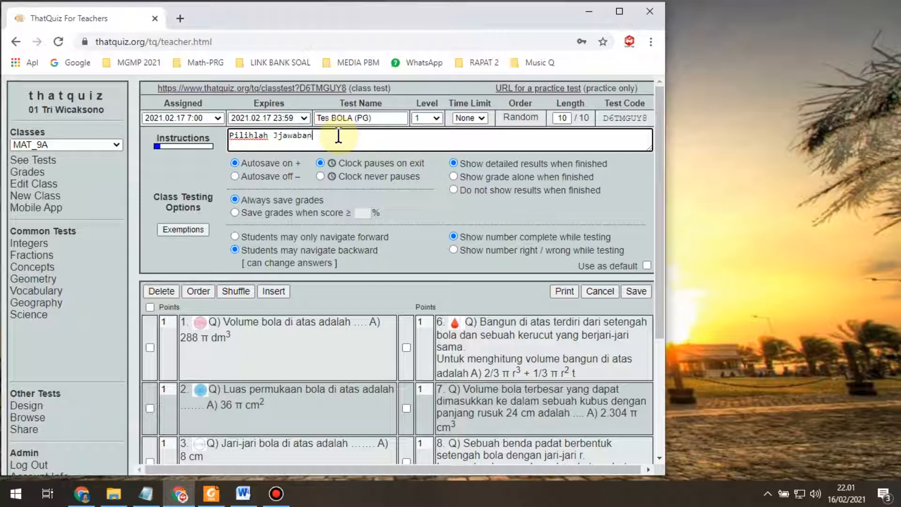
pyautogui.press('Left')
pyautogui.press('Left')
pyautogui.press('Left')
pyautogui.press('Left')
pyautogui.press('Left')
pyautogui.press('Left')
pyautogui.press('BackSpace')
pyautogui.press('End')
pyautogui.write('ya')
pyautogui.write('ng benar')
pyautogui.write('salah s')
pyautogui.write('atu')
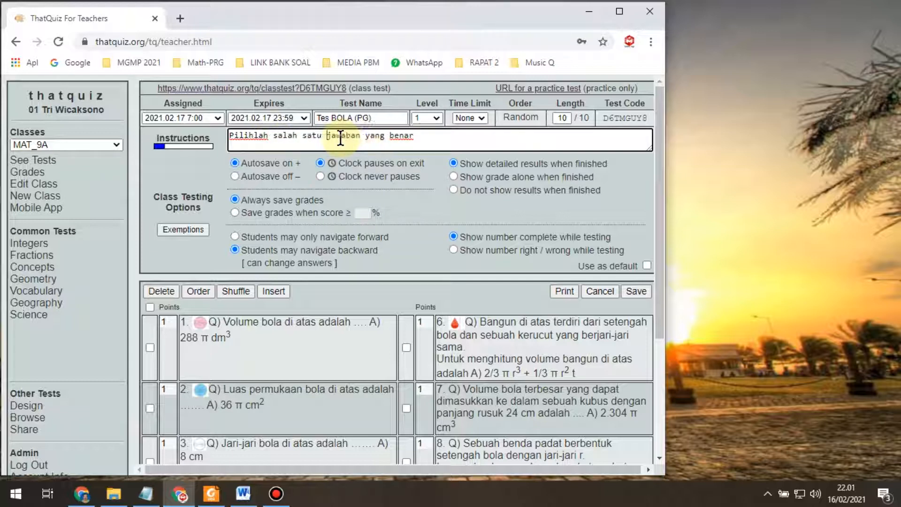
pyautogui.click(429, 138)
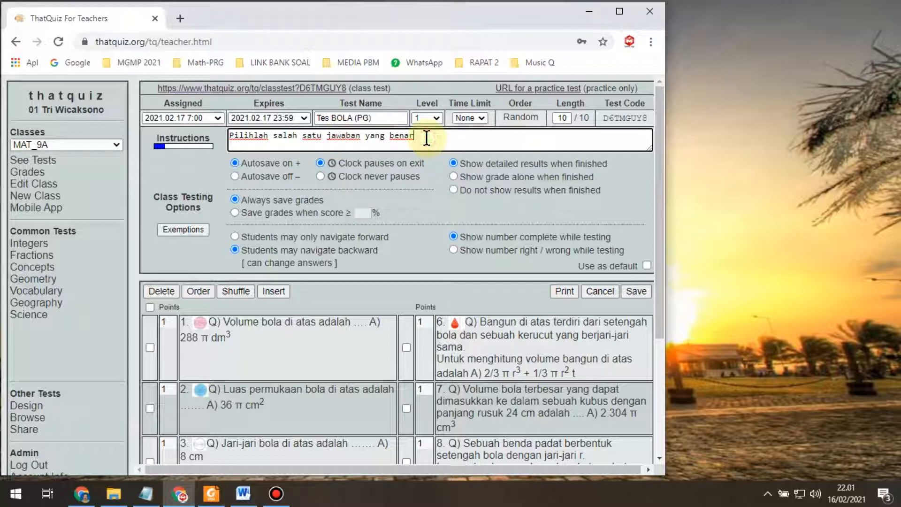
pyautogui.click(232, 138)
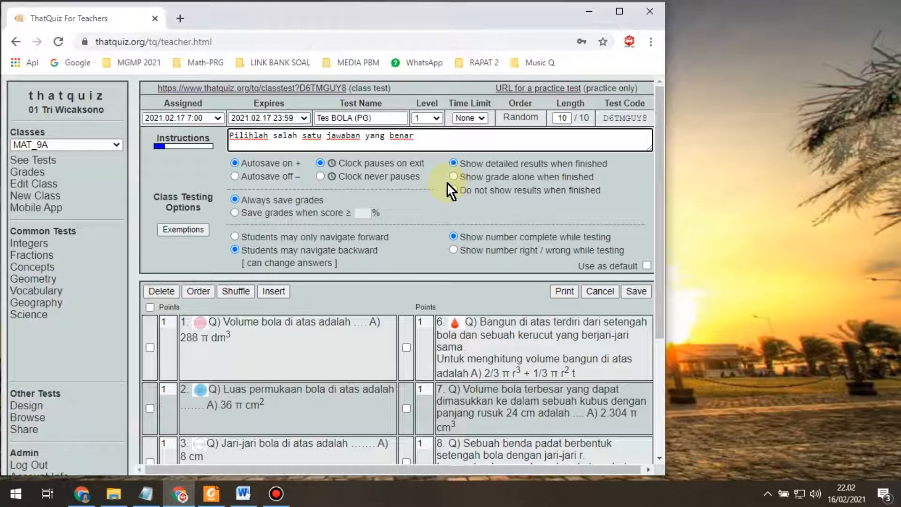
# Step: Add a new first line reading 'Link ini ditutup tgl 17/2/2021 pk.23.59 wib.'
pyautogui.press('Return')
pyautogui.write('Link')
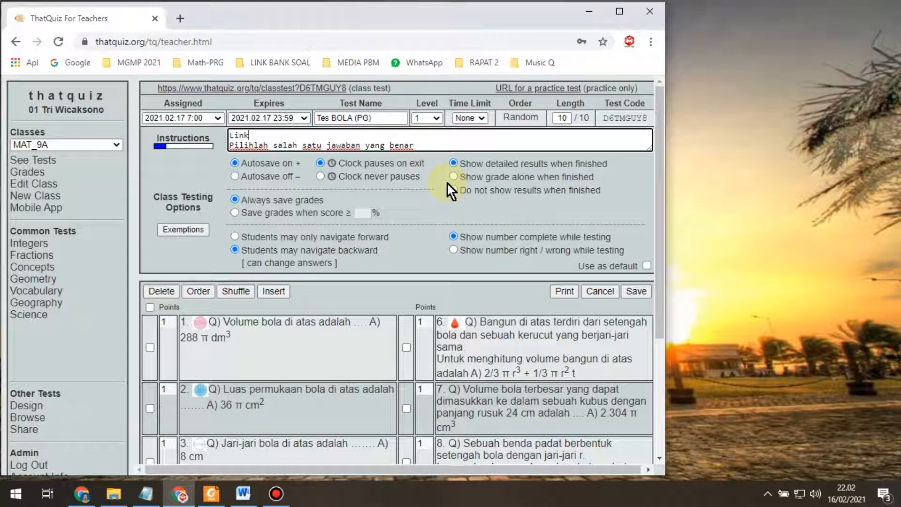
pyautogui.write(' ini ditutup tgl 17')
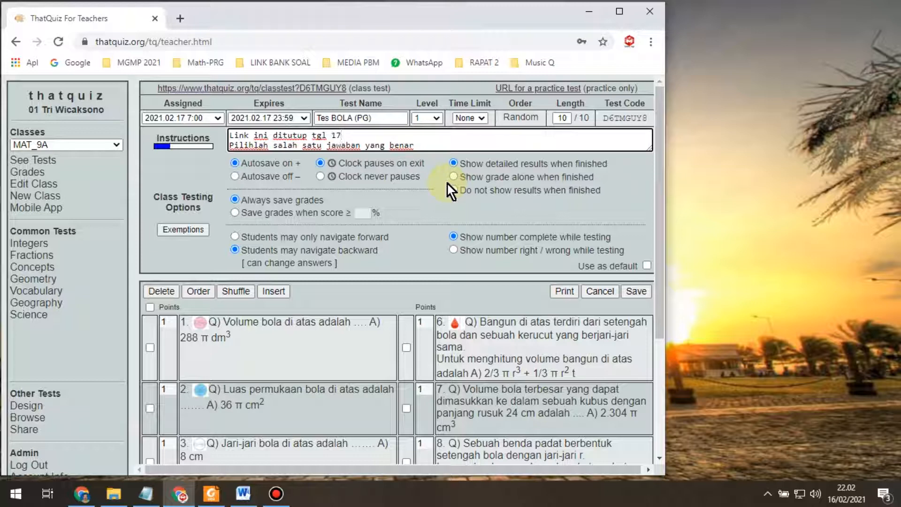
pyautogui.write('/2/2021 pk.23.59 wib.')
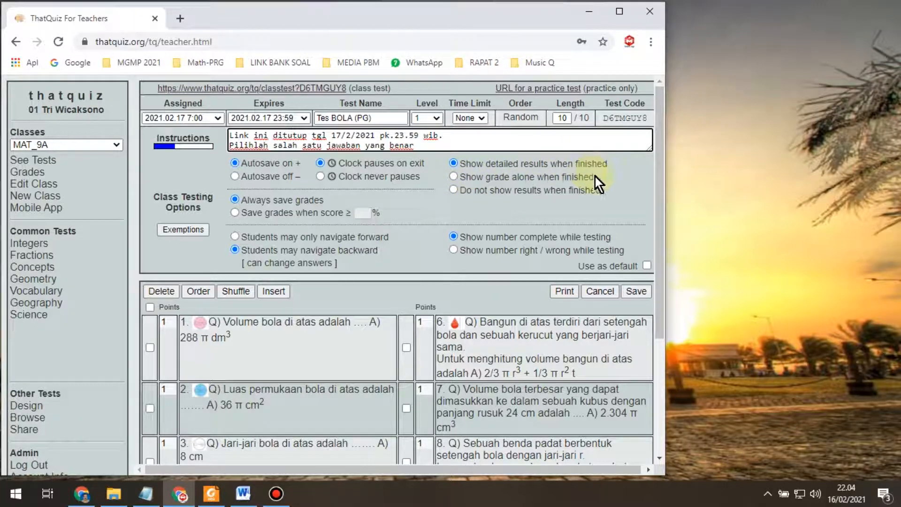
# Step: Select 'Show grade alone when finished' for students
pyautogui.click(454, 177)
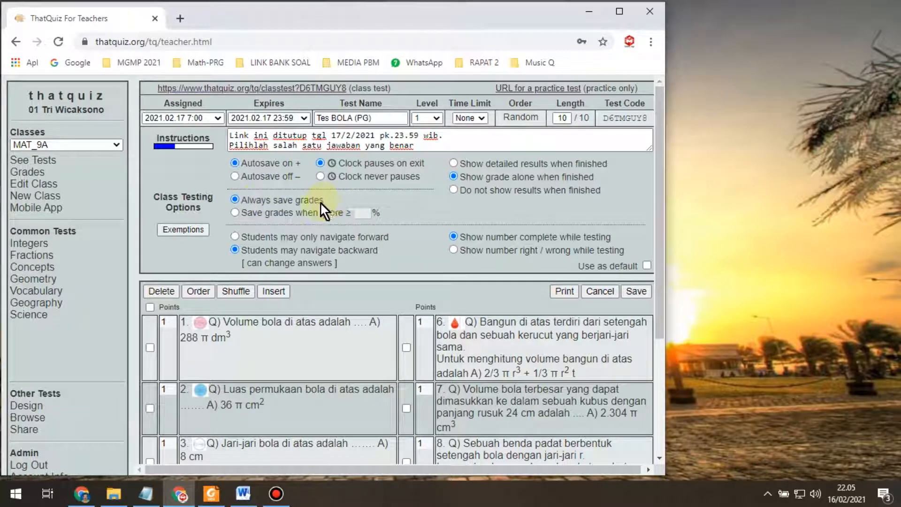
# Step: Choose 'Save grades when score ≥' with a 75% threshold
pyautogui.click(235, 214)
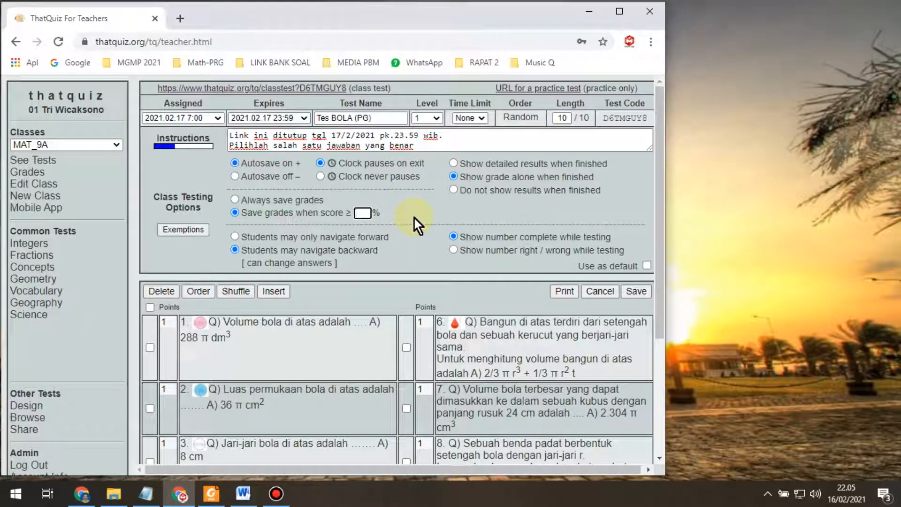
pyautogui.write('75')
# Step: Switch to 'Always save grades' and keep 'Show number complete while testing' selected
pyautogui.click(235, 200)
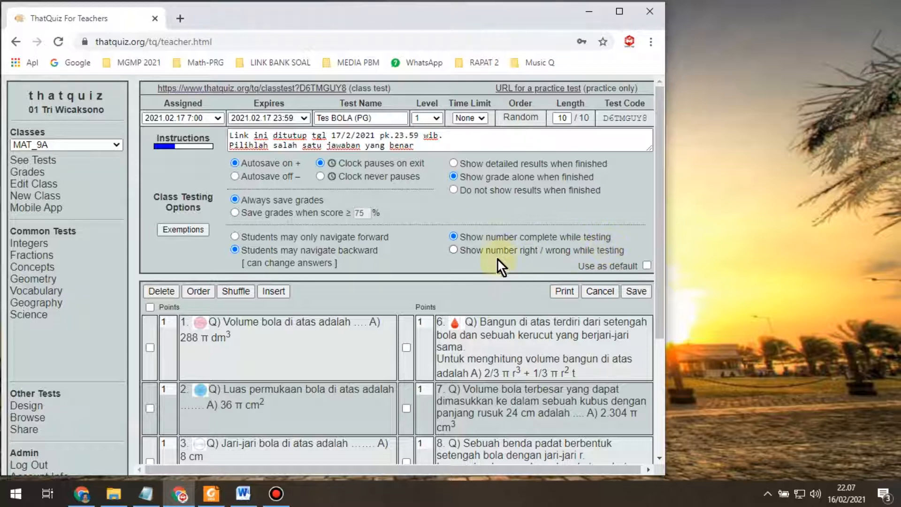
pyautogui.click(454, 249)
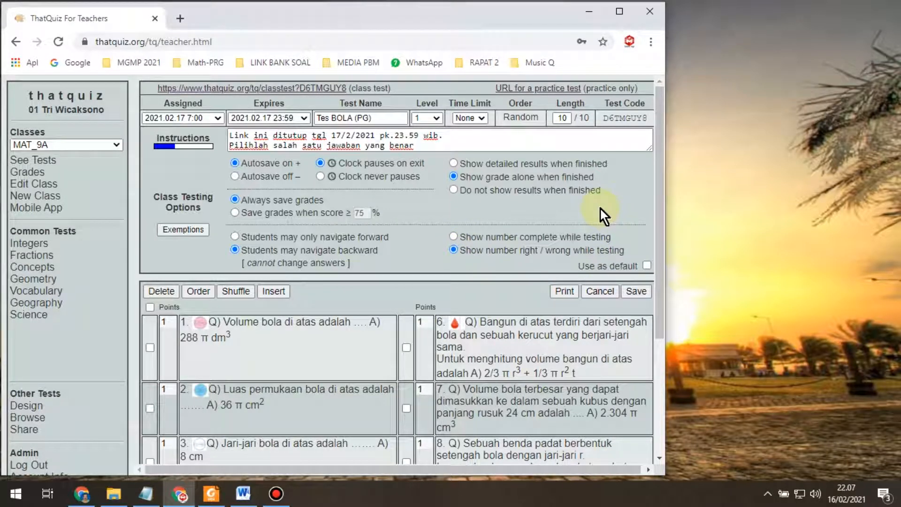
pyautogui.click(453, 238)
pyautogui.click(453, 250)
pyautogui.click(454, 237)
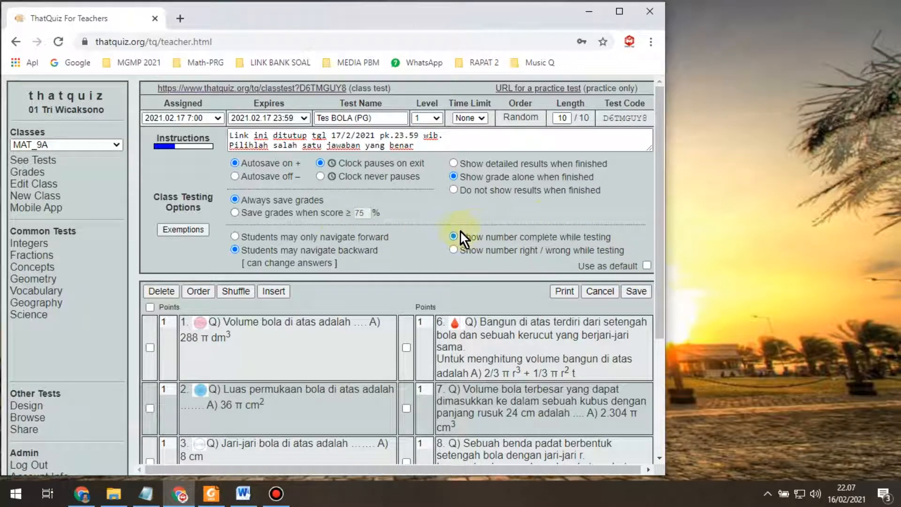
pyautogui.scroll(-3, 344, 281)
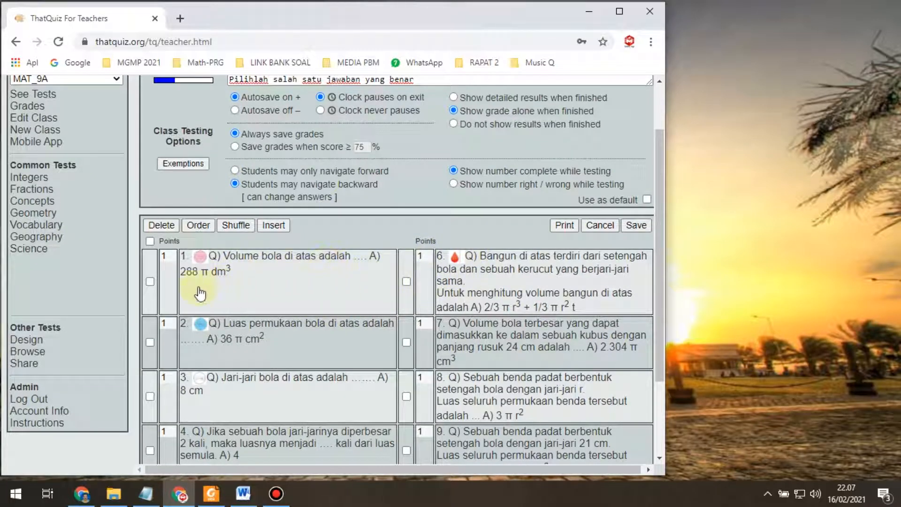
pyautogui.click(168, 256)
pyautogui.click(168, 323)
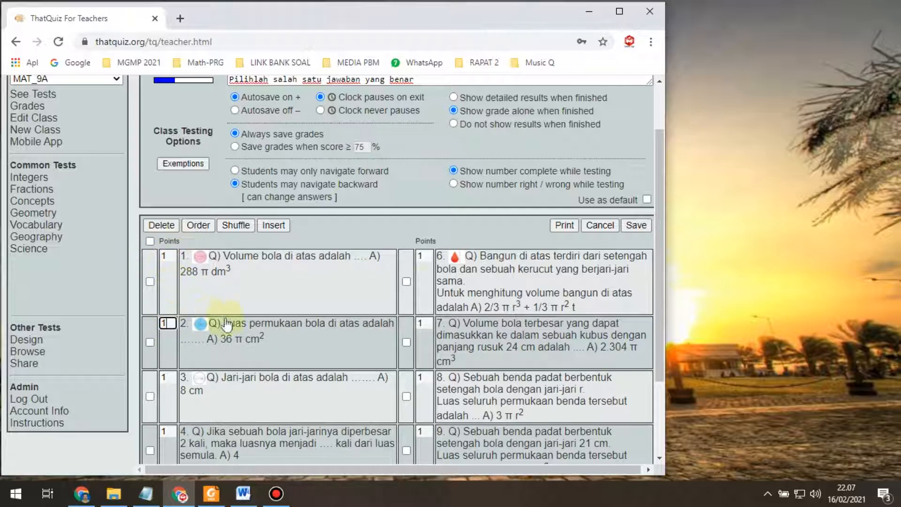
pyautogui.scroll(-3, 432, 301)
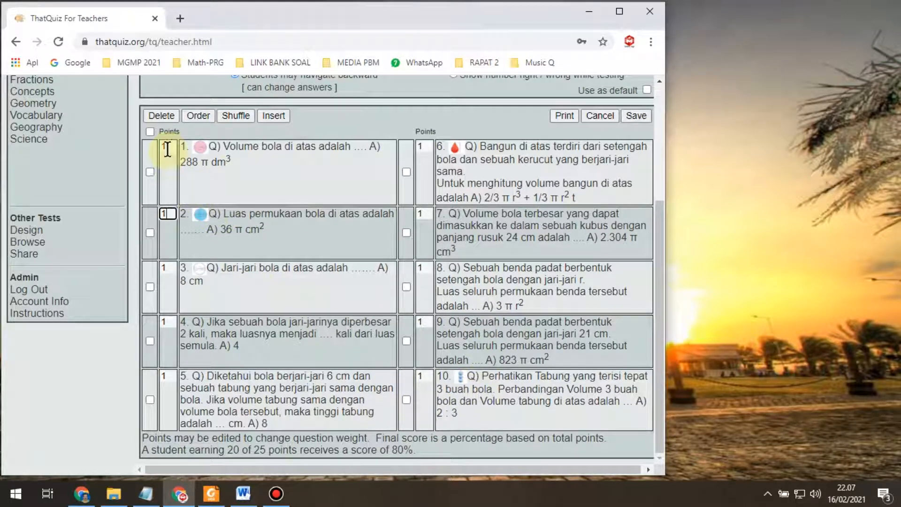
pyautogui.click(169, 269)
pyautogui.click(170, 323)
pyautogui.click(168, 375)
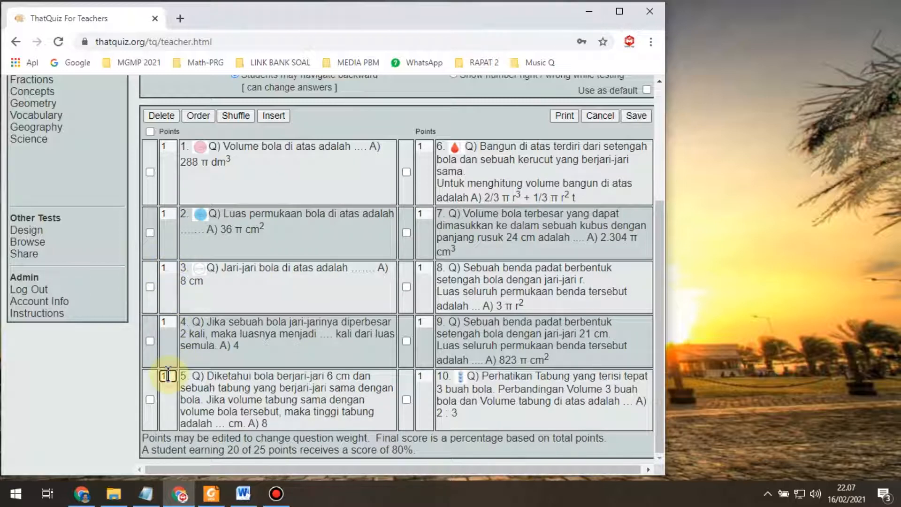
pyautogui.scroll(4, 556, 326)
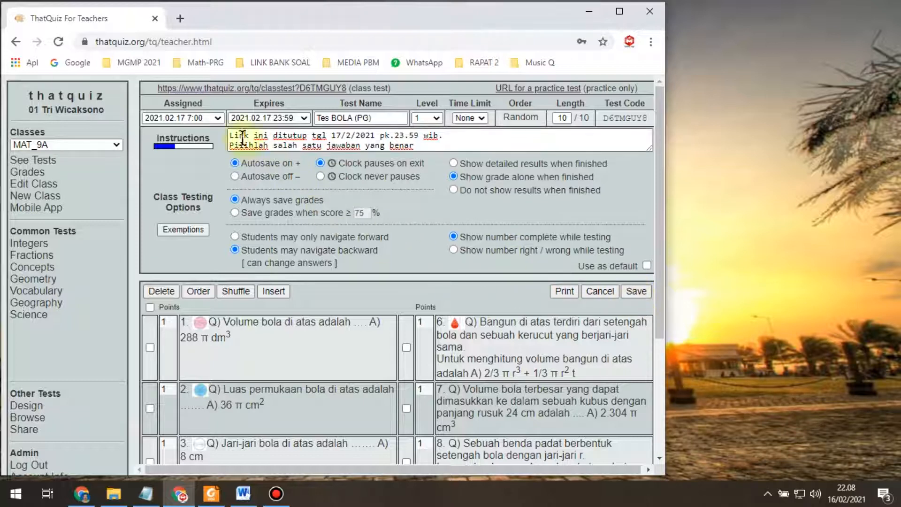
# Step: Set the assigned date to Today and save the Tes BOLA (PG) test
pyautogui.click(219, 118)
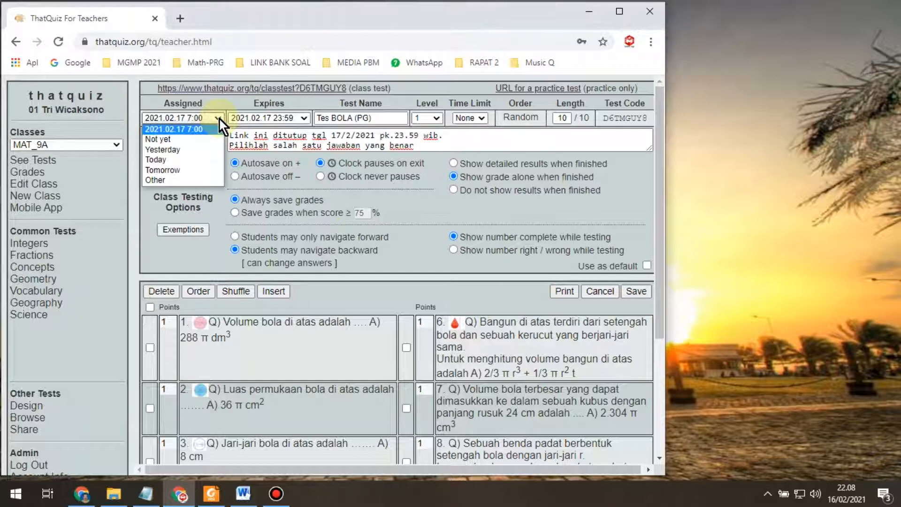
pyautogui.click(205, 160)
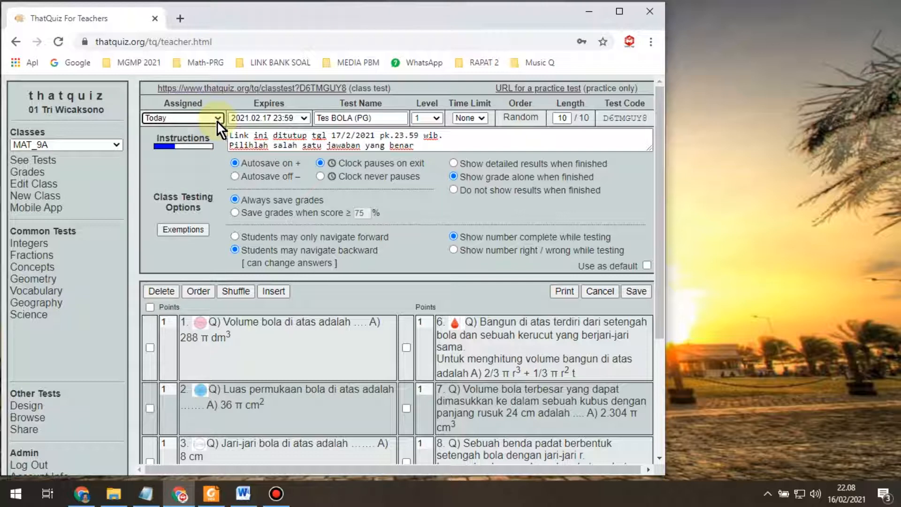
pyautogui.click(636, 292)
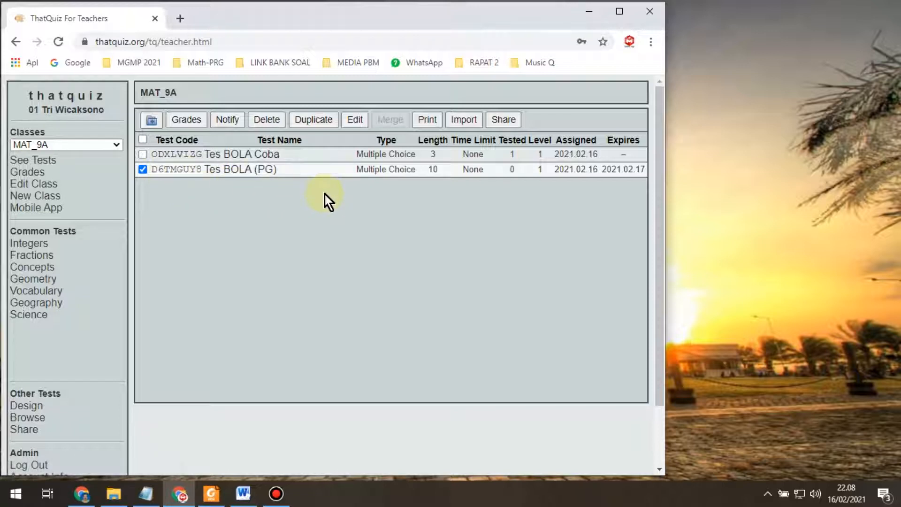
# Step: Copy the link address of the D6TMGUY8 Tes BOLA (PG) test link
pyautogui.rightClick(182, 176)
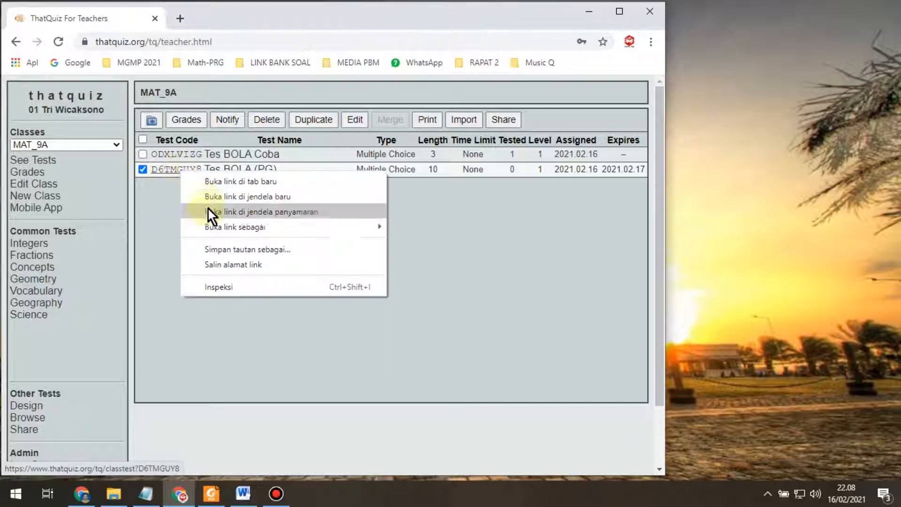
pyautogui.click(238, 267)
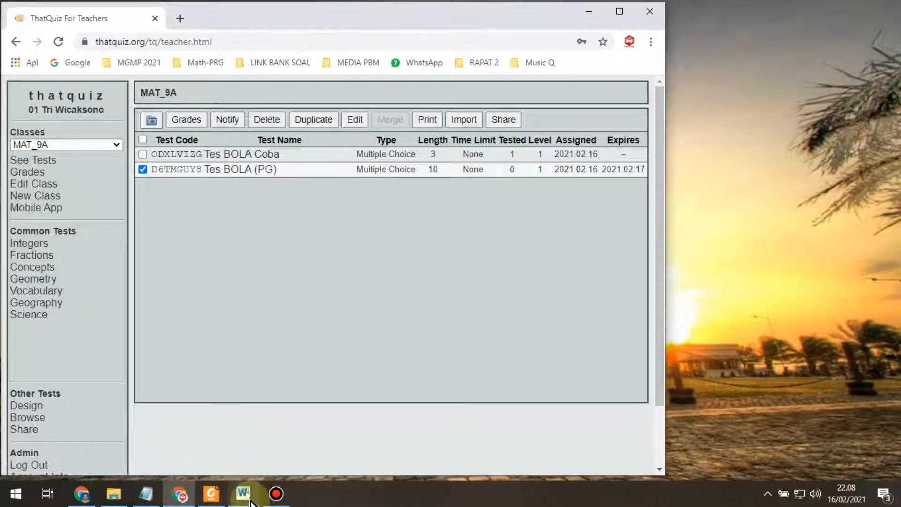
# Step: Add 'Link Tes Bola :' and the pasted classtest URL to the MGMP Live note, and copy it
pyautogui.click(145, 493)
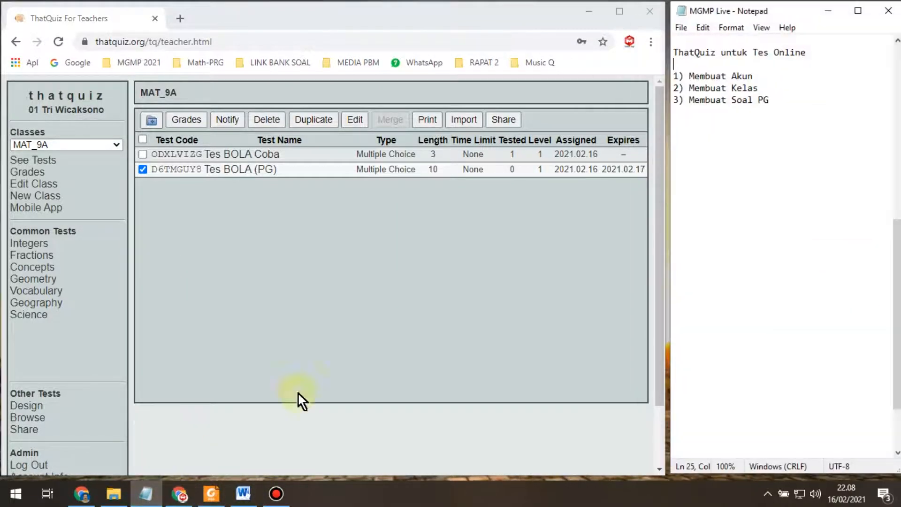
pyautogui.click(702, 125)
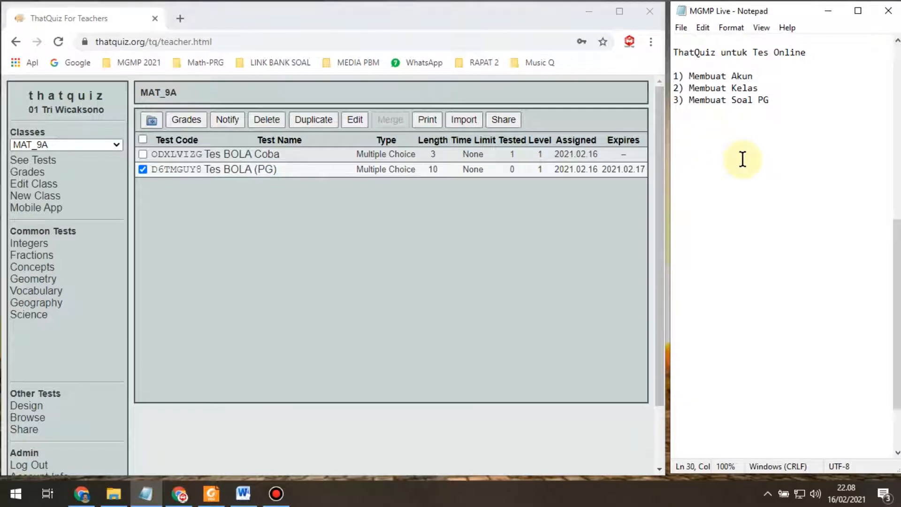
pyautogui.write('Link')
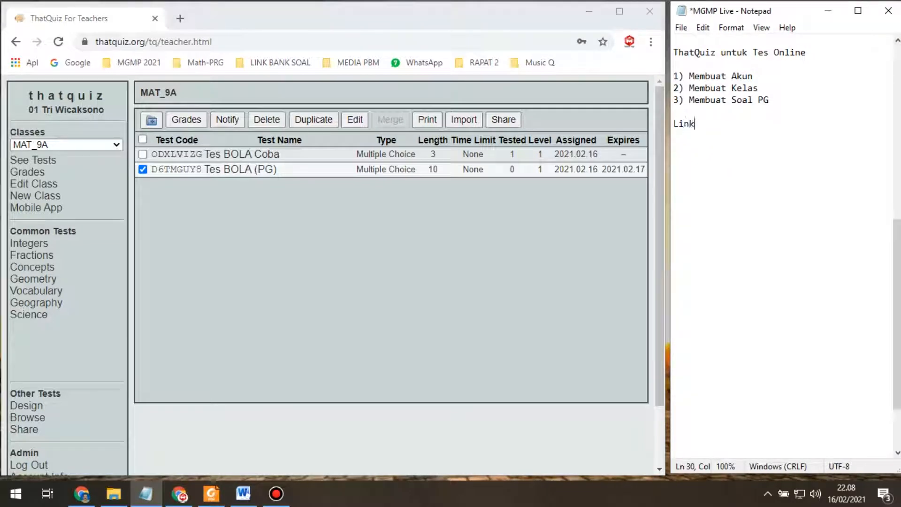
pyautogui.write(' Tes Bola :')
pyautogui.press('Return')
pyautogui.write('https://www.thatquiz.org/tq/classtest?D6TMGUY8')
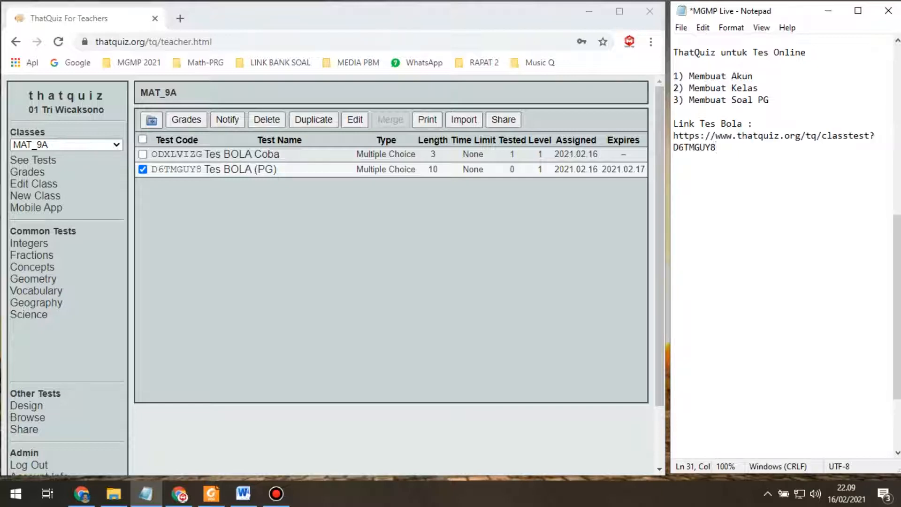
pyautogui.press('Return')
pyautogui.press('Return')
pyautogui.moveTo(673, 123); pyautogui.dragTo(706, 162)
pyautogui.hotkey('ctrl', 'c')
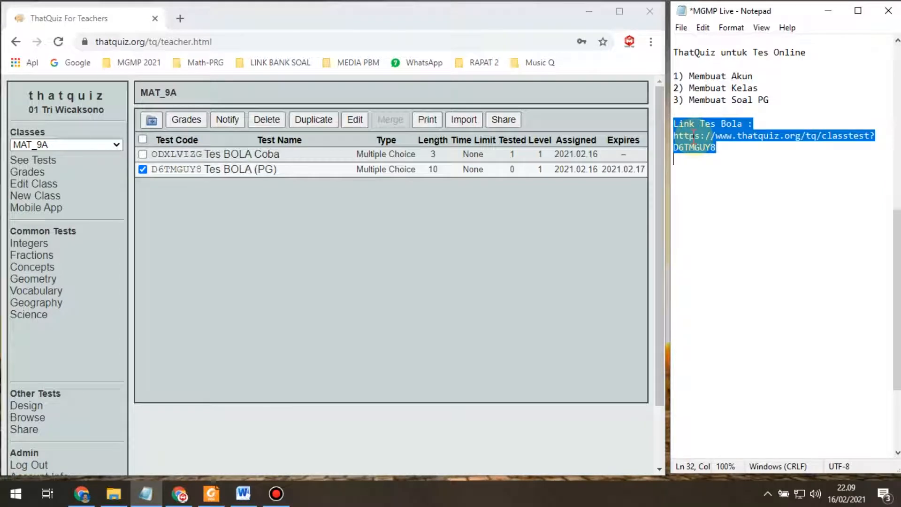
pyautogui.click(81, 495)
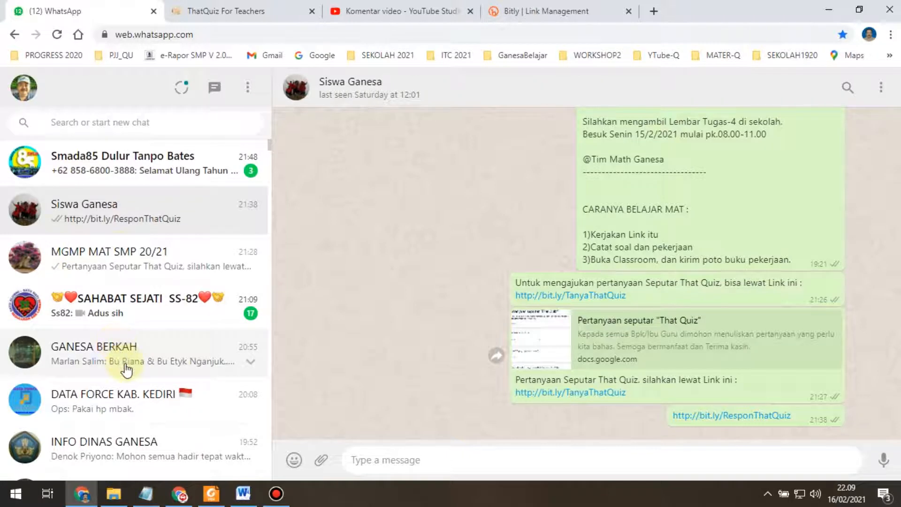
# Step: Paste and send the Tes Bola link in the students' group chat, then open the sent link
pyautogui.click(121, 219)
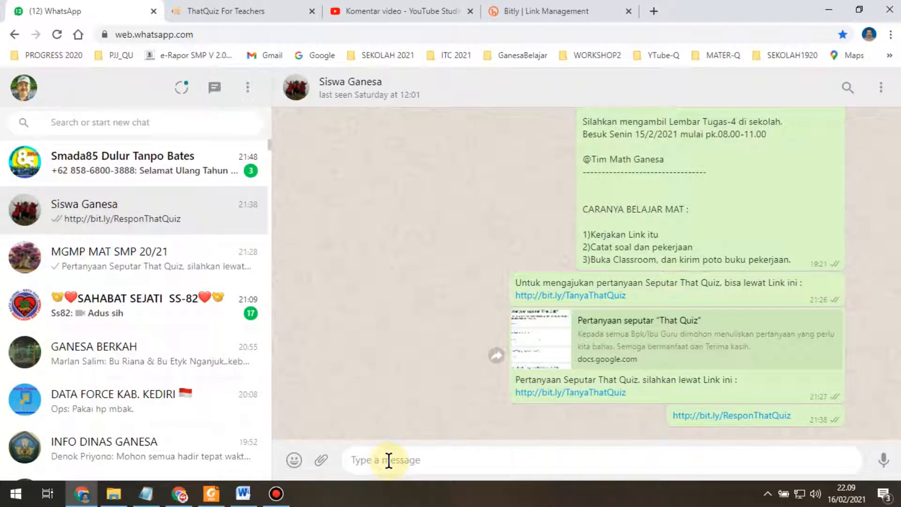
pyautogui.hotkey('ctrl', 'v')
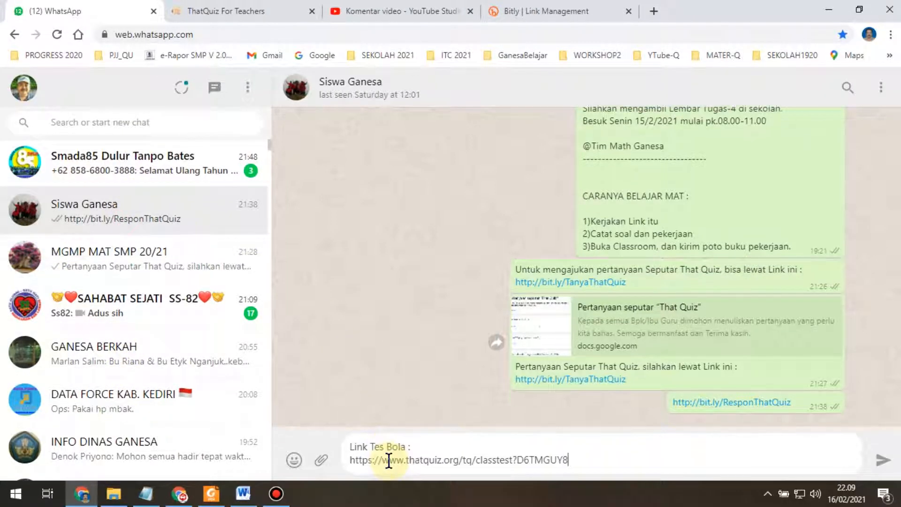
pyautogui.click(883, 462)
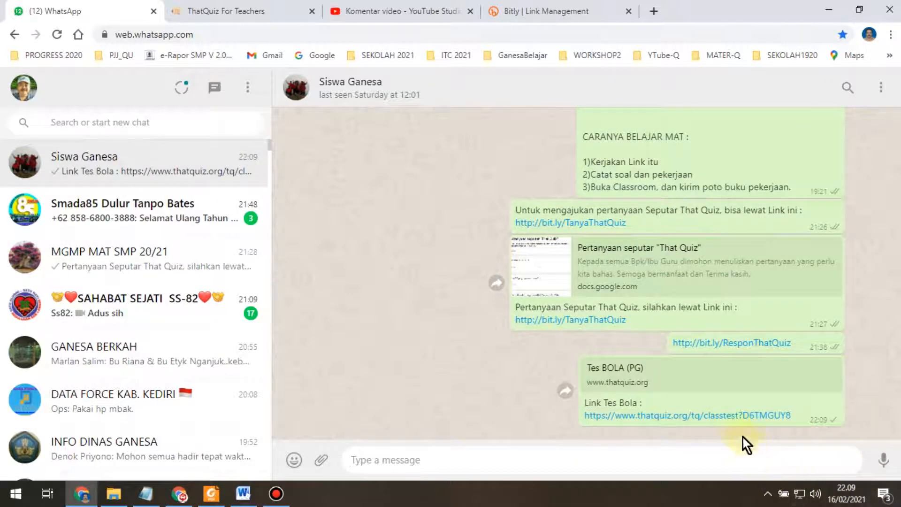
pyautogui.click(727, 416)
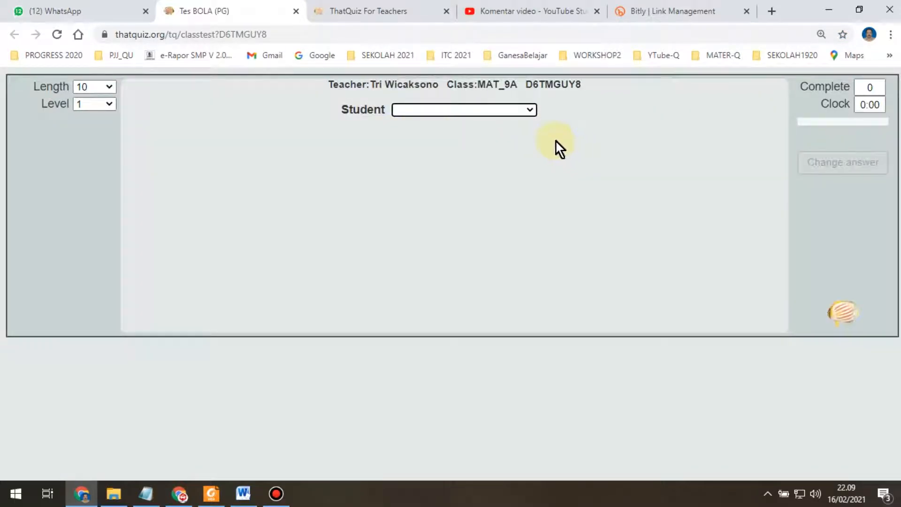
# Step: Choose the first MAT_9A student from the Student list on the Tes BOLA (PG) page
pyautogui.click(533, 113)
pyautogui.scroll(-4, 500, 196)
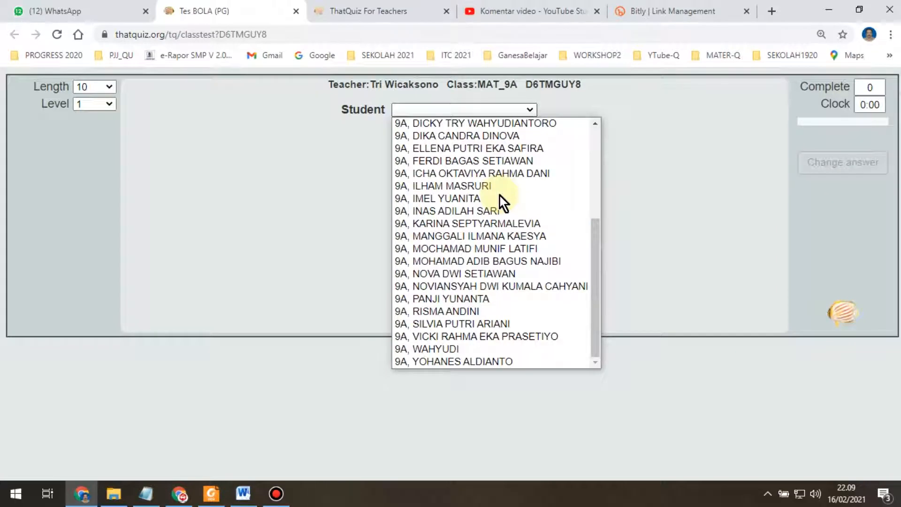
pyautogui.scroll(4, 509, 164)
pyautogui.scroll(-4, 508, 198)
pyautogui.scroll(4, 508, 199)
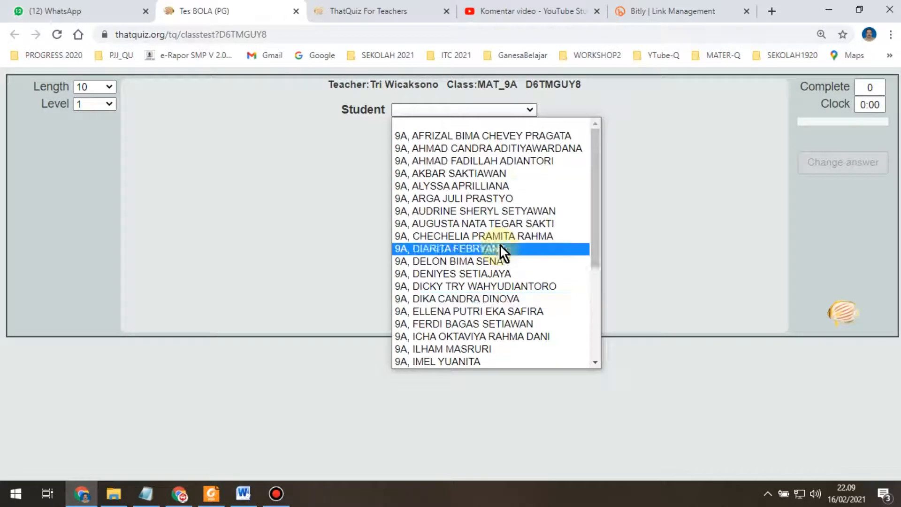
pyautogui.click(512, 135)
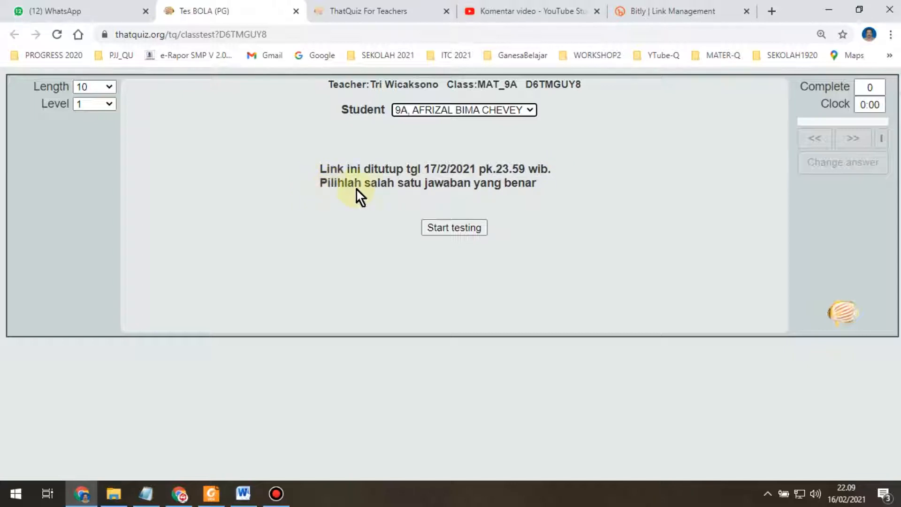
# Step: Start the test and answer the first questions: 24 cm, 3 π r², 2 π r² (r + t), 4 : 3
pyautogui.click(470, 229)
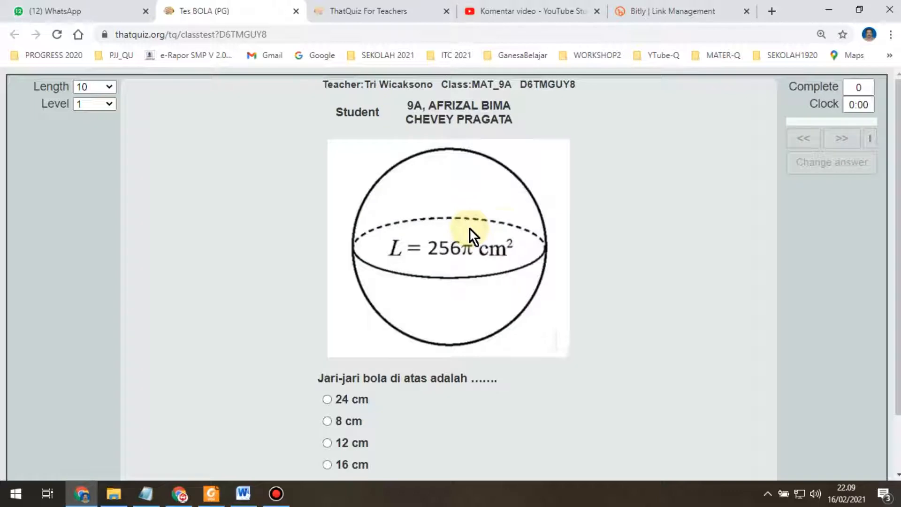
pyautogui.scroll(-2, 581, 215)
pyautogui.scroll(2, 556, 237)
pyautogui.scroll(-2, 554, 232)
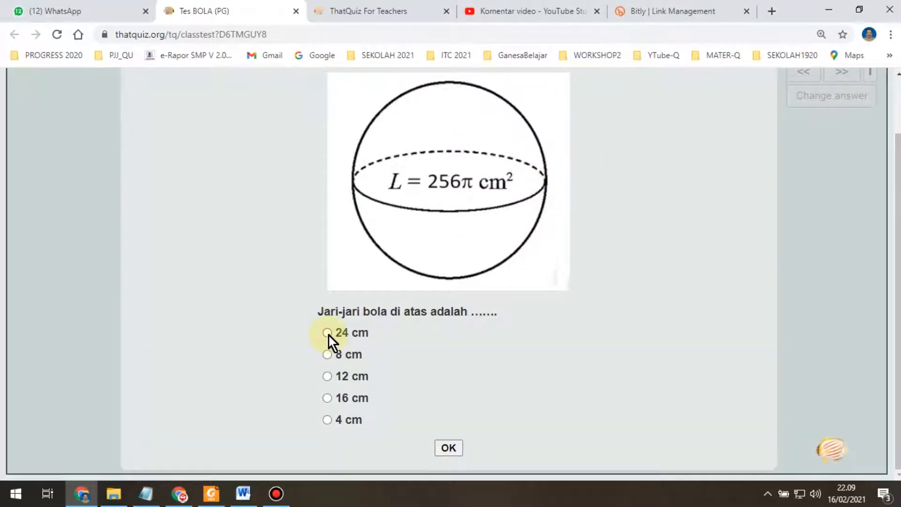
pyautogui.click(449, 452)
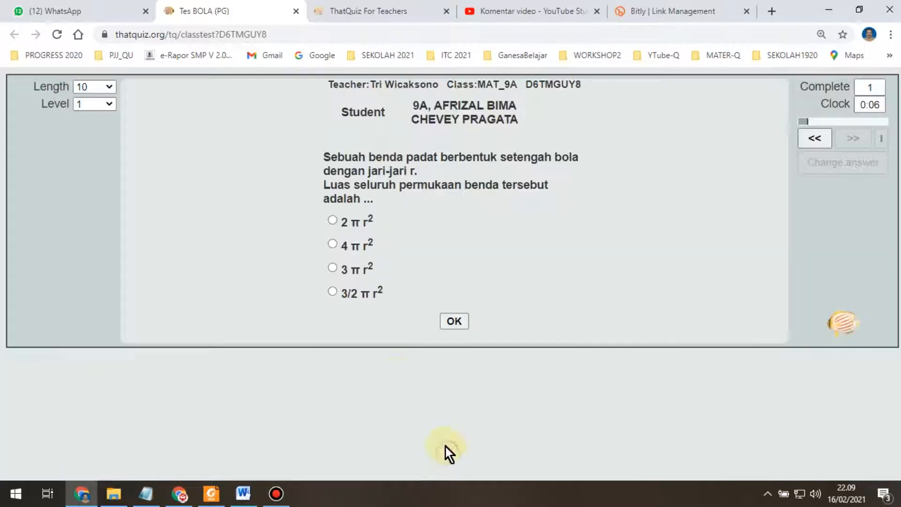
pyautogui.click(455, 321)
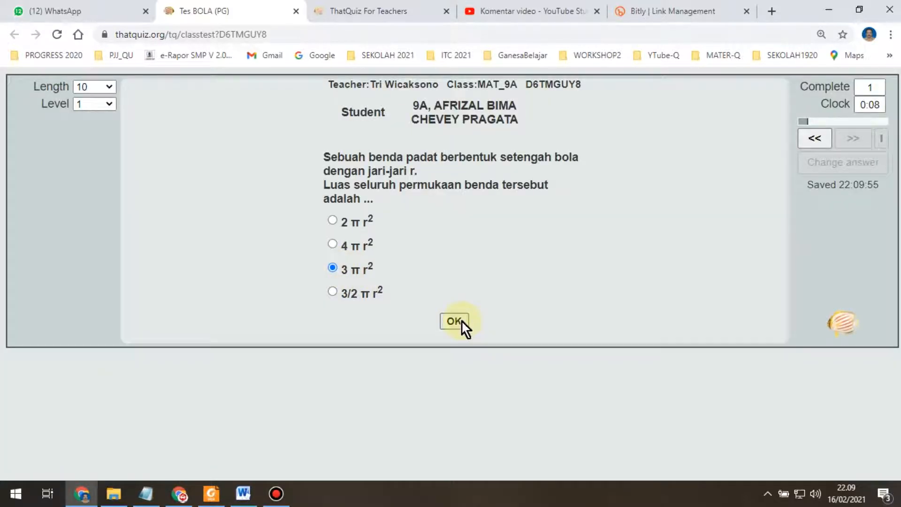
pyautogui.scroll(-2, 400, 422)
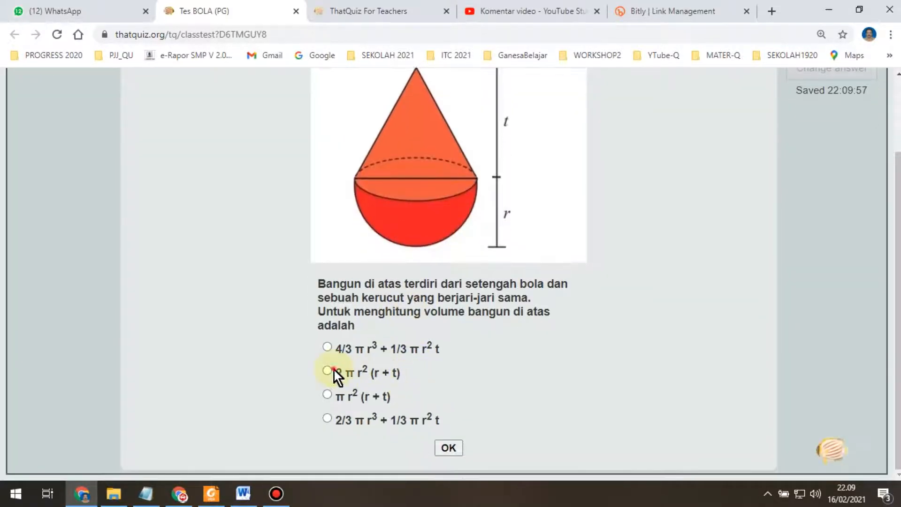
pyautogui.click(446, 448)
pyautogui.scroll(2, 582, 250)
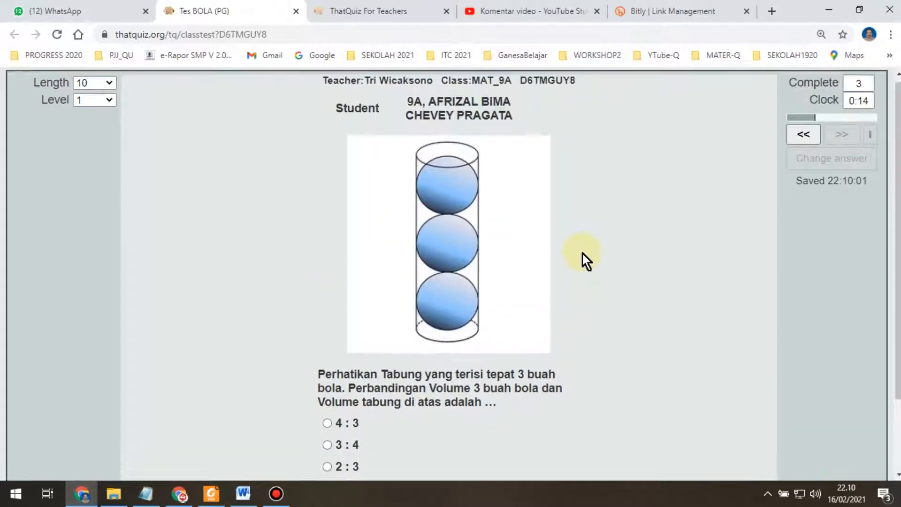
pyautogui.scroll(-2, 583, 252)
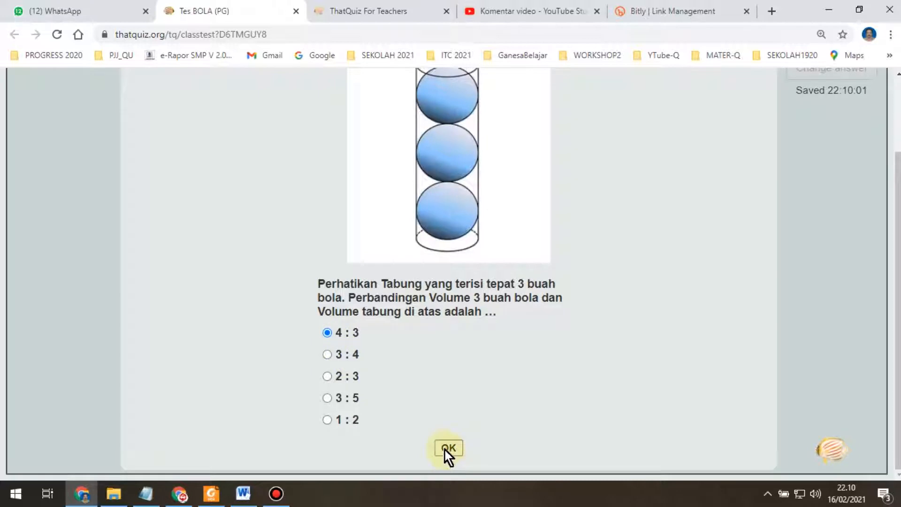
pyautogui.click(447, 448)
pyautogui.scroll(2, 657, 269)
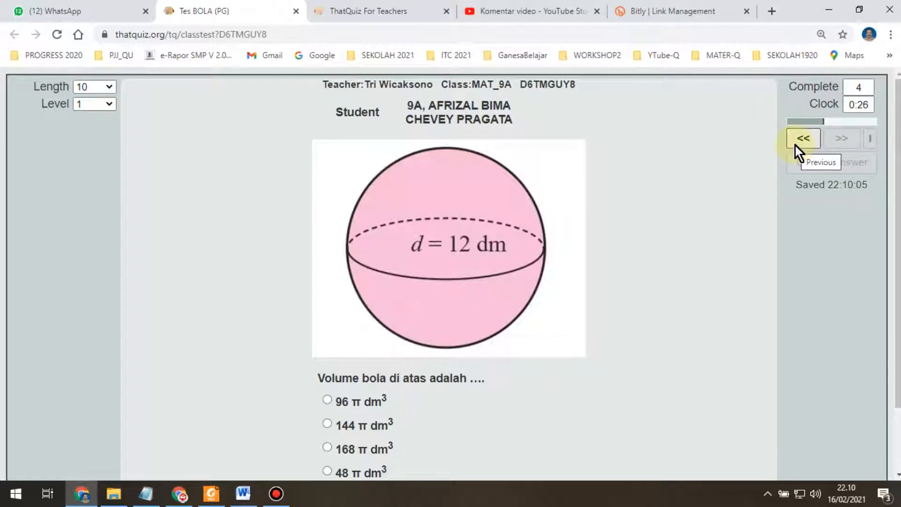
# Step: Move back and forth through earlier questions, ending on the hemisphere surface-area question
pyautogui.click(806, 137)
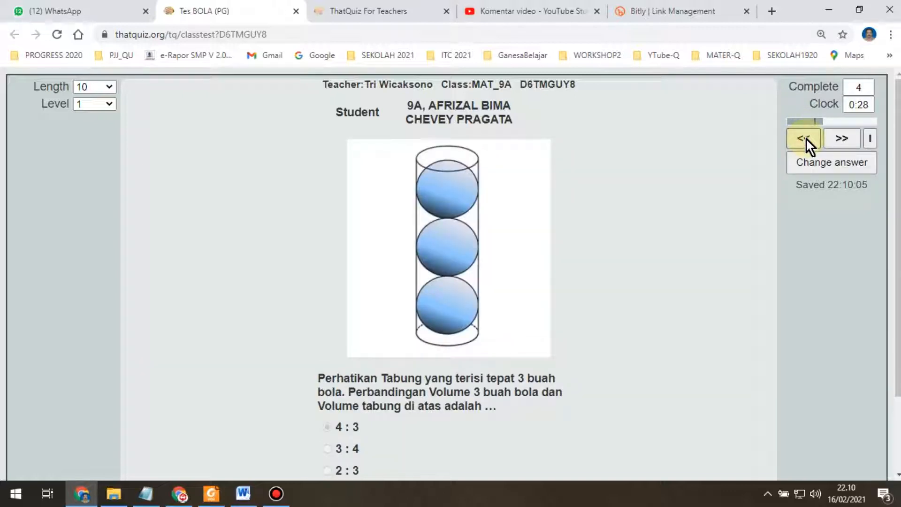
pyautogui.click(805, 138)
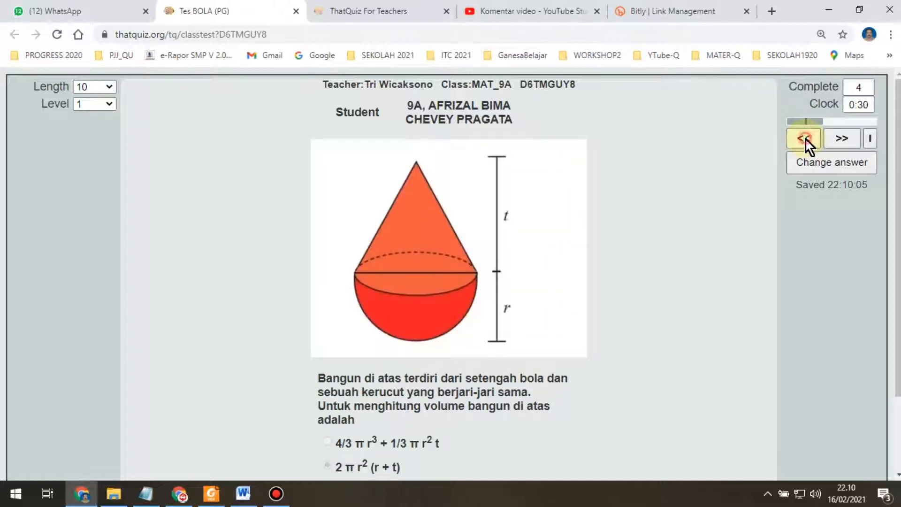
pyautogui.click(807, 140)
pyautogui.click(853, 139)
pyautogui.click(845, 138)
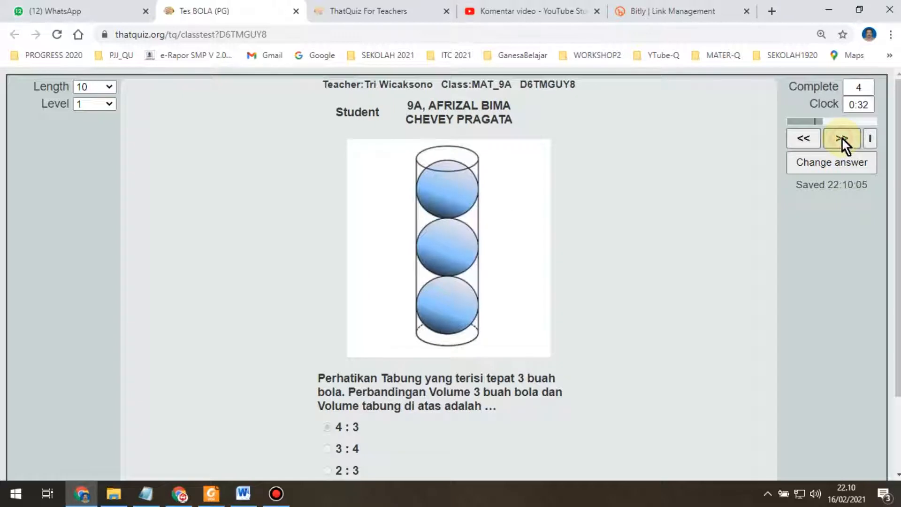
pyautogui.click(841, 137)
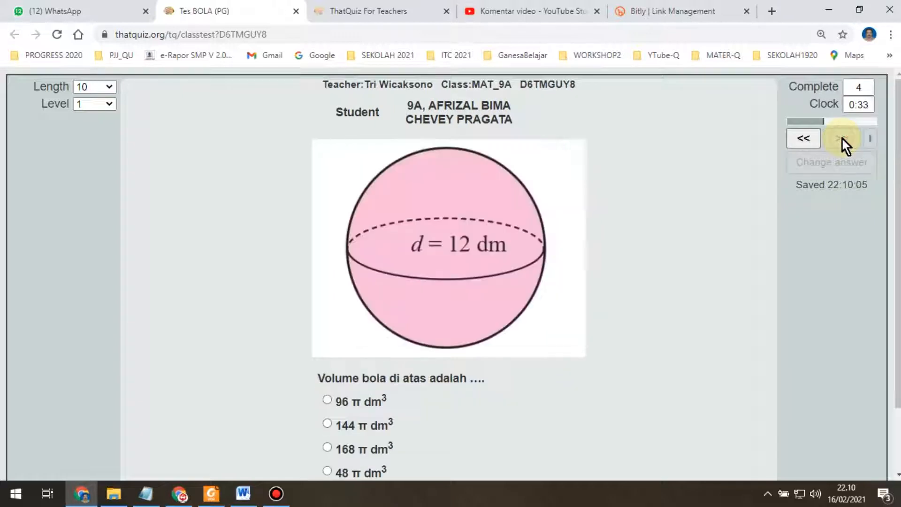
pyautogui.click(804, 136)
pyautogui.click(803, 136)
pyautogui.click(803, 136)
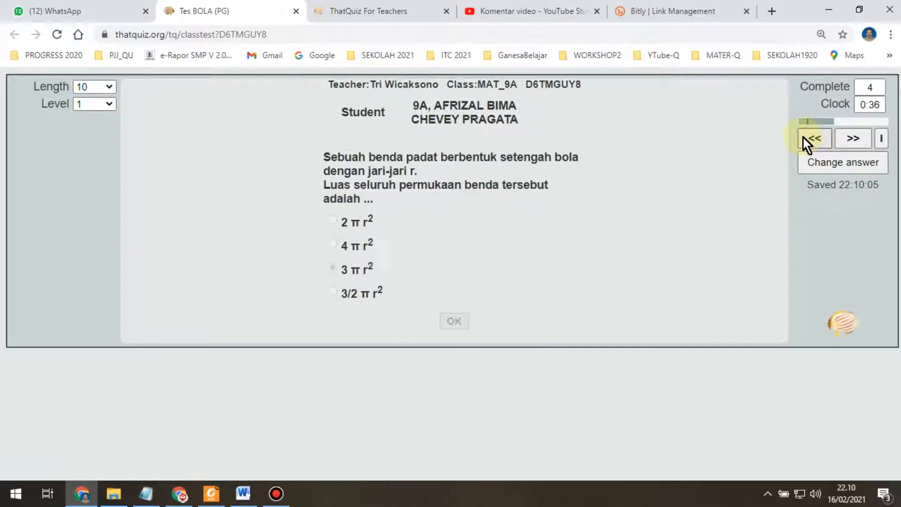
pyautogui.click(816, 136)
pyautogui.click(839, 137)
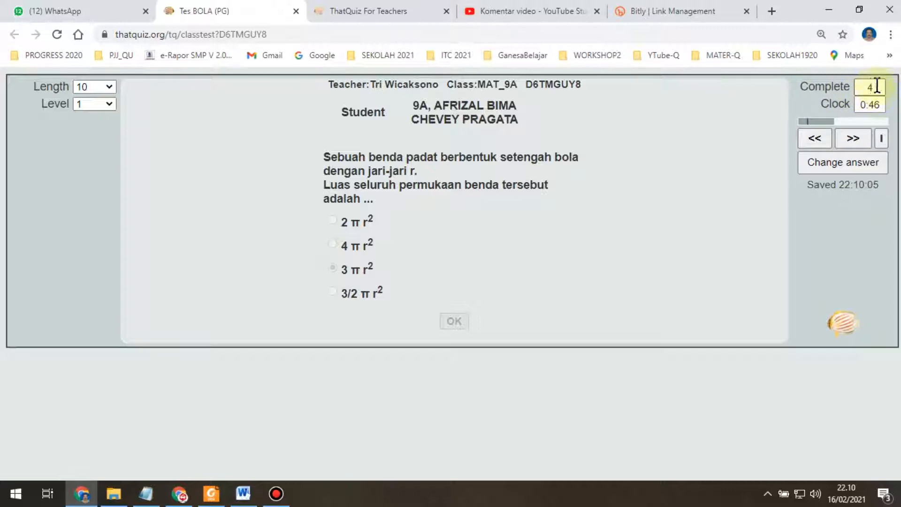
# Step: Leave Level at 1 and Length at 10, then advance to the unanswered sphere volume question
pyautogui.click(109, 103)
pyautogui.click(109, 103)
pyautogui.click(109, 86)
pyautogui.click(109, 86)
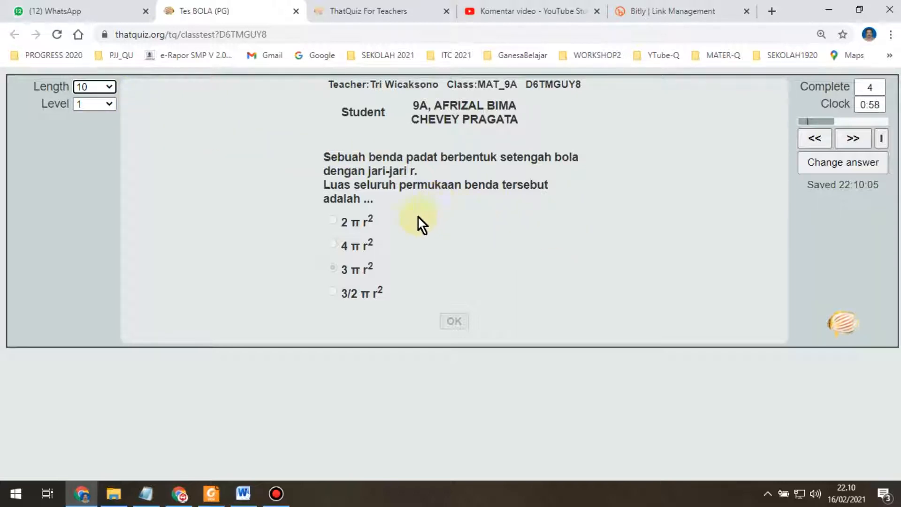
pyautogui.click(859, 136)
pyautogui.click(848, 136)
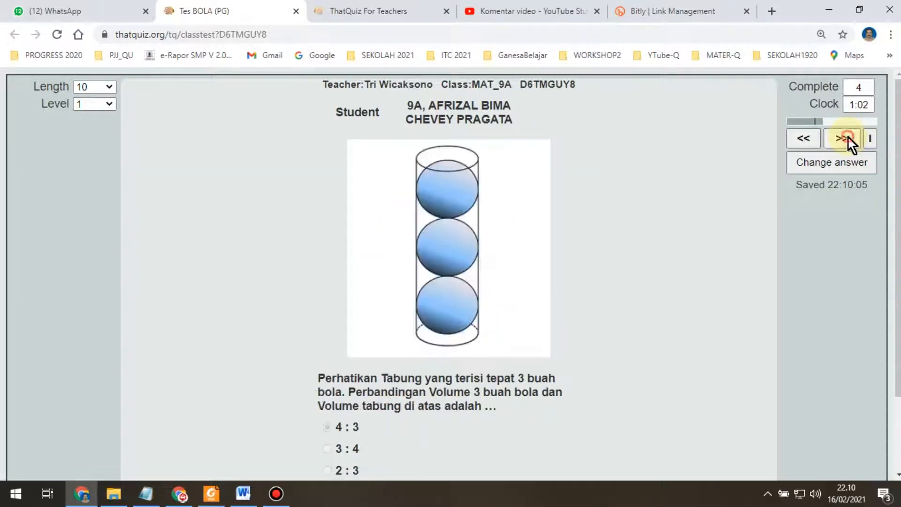
pyautogui.click(848, 137)
# Step: Answer the remaining questions: 168 π dm³, 441 π cm², 2.304 π cm³, 9, 4 and 144 π cm²
pyautogui.scroll(-2, 512, 241)
pyautogui.click(327, 372)
pyautogui.scroll(2, 827, 116)
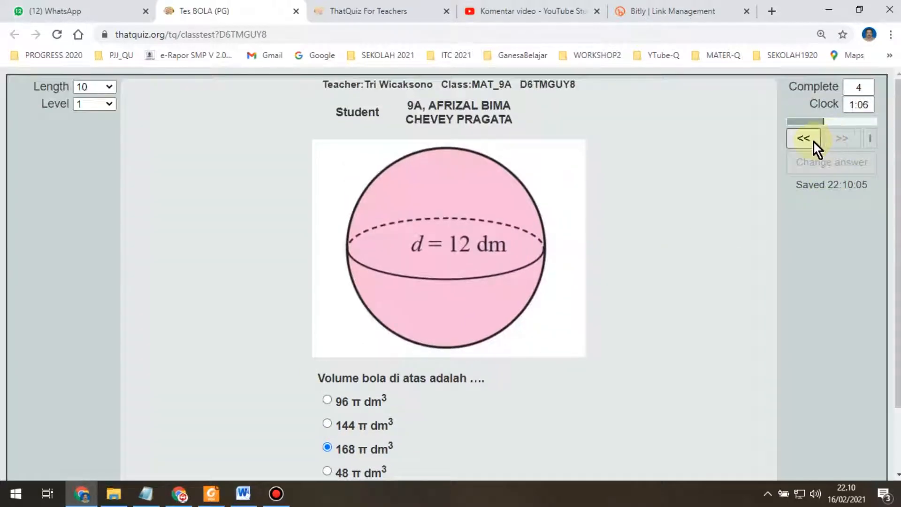
pyautogui.scroll(-2, 429, 396)
pyautogui.click(449, 447)
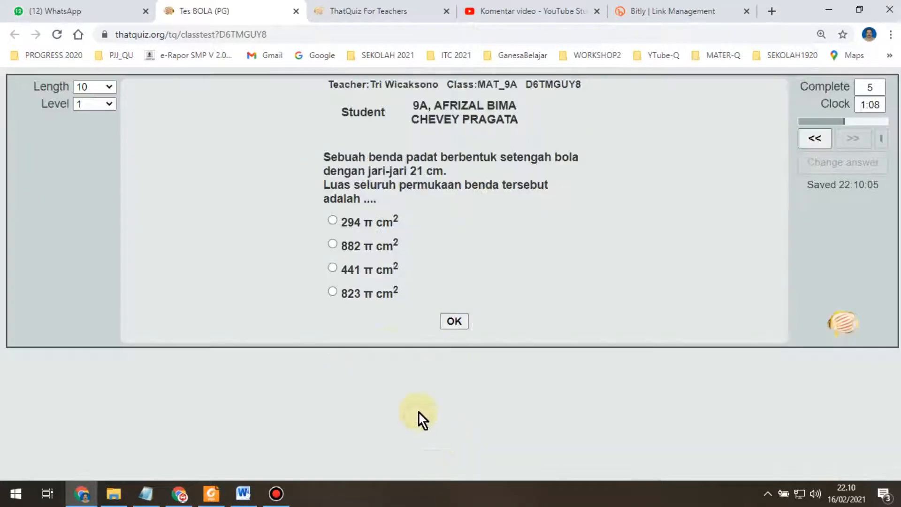
pyautogui.click(461, 318)
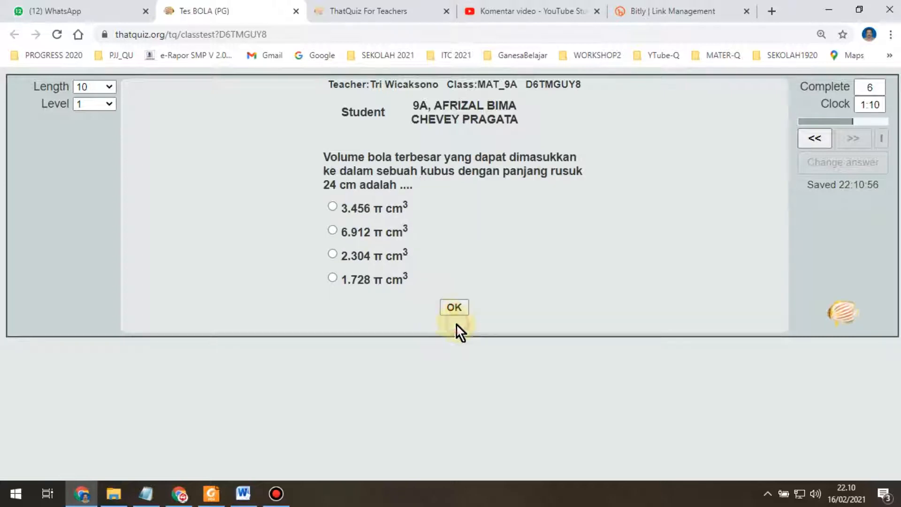
pyautogui.click(441, 303)
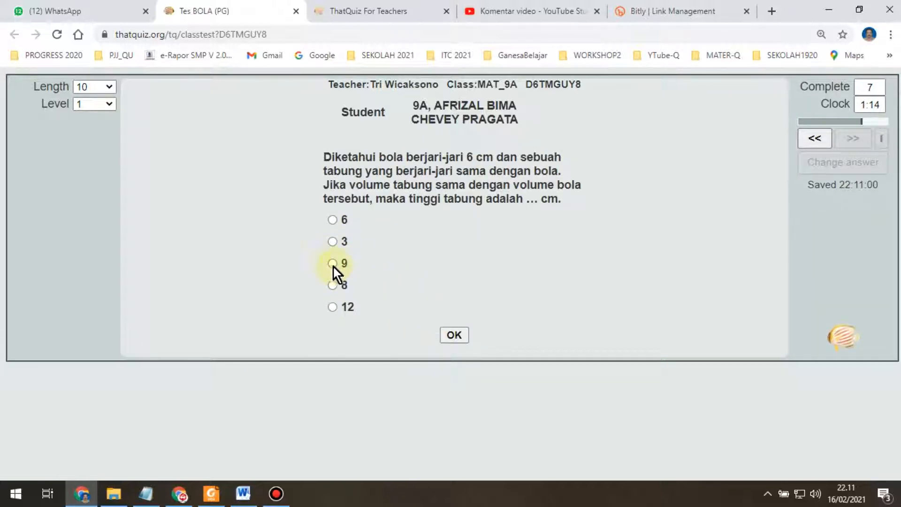
pyautogui.click(455, 335)
pyautogui.click(332, 250)
pyautogui.click(455, 321)
pyautogui.click(327, 376)
pyautogui.scroll(-1, 427, 413)
pyautogui.click(454, 447)
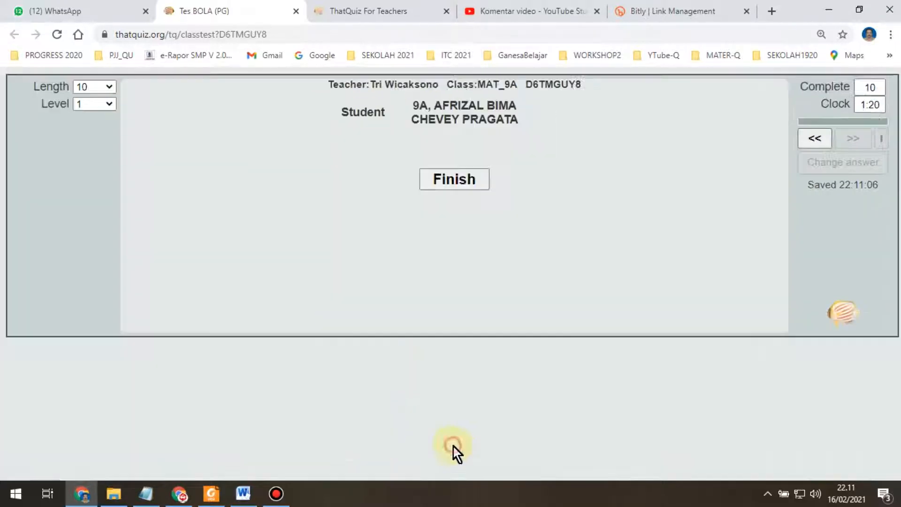
# Step: Finish the test and step back through the answers to the three-balls tube question
pyautogui.click(467, 178)
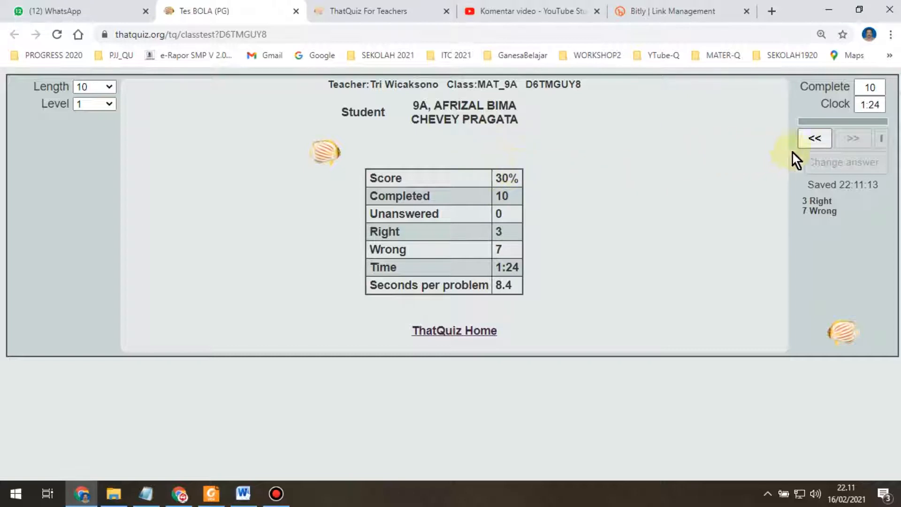
pyautogui.click(814, 139)
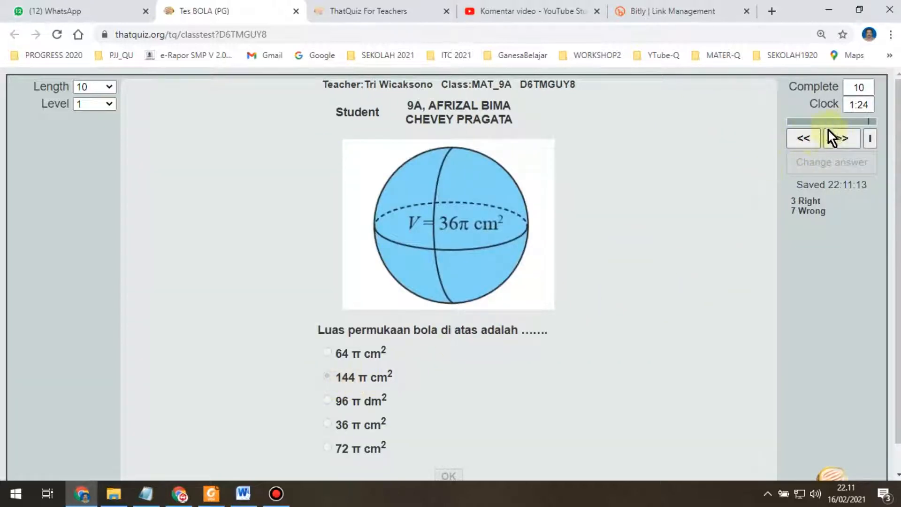
pyautogui.click(806, 136)
pyautogui.click(815, 136)
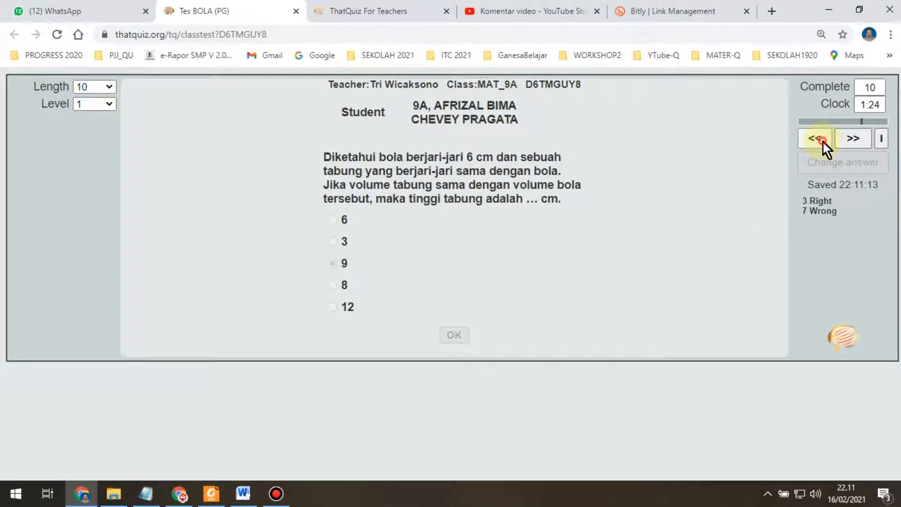
pyautogui.click(821, 141)
pyautogui.click(819, 141)
pyautogui.click(819, 140)
pyautogui.click(819, 140)
# Step: Step forward through the remaining questions and return to the 30% score summary
pyautogui.click(840, 140)
pyautogui.click(841, 141)
pyautogui.click(842, 141)
pyautogui.click(851, 140)
pyautogui.click(847, 141)
pyautogui.click(841, 145)
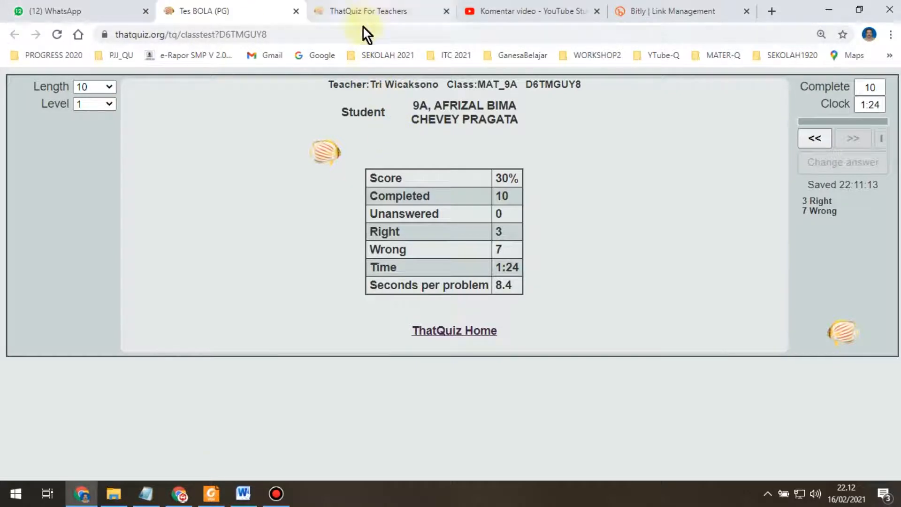
# Step: Switch to the teacher page and open the student's Tes BOLA (PG) 30 grade cell in MAT_9A Grades
pyautogui.click(81, 494)
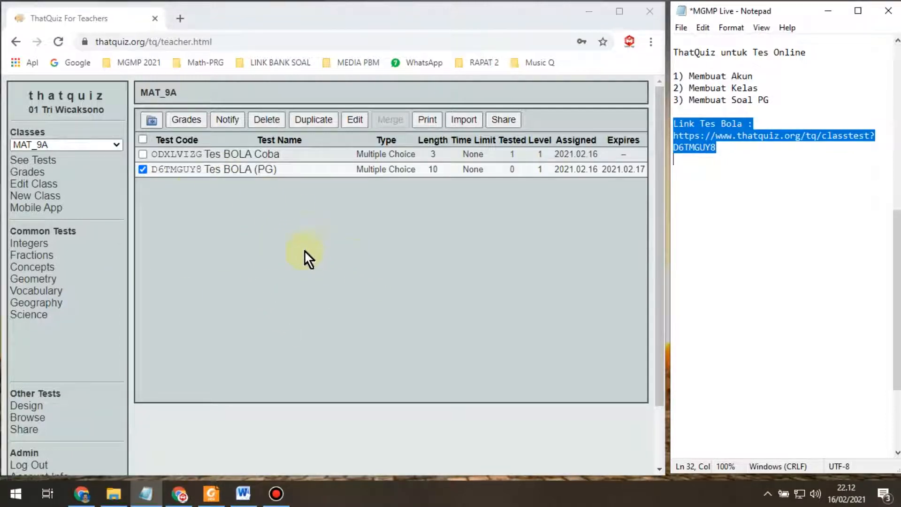
pyautogui.click(275, 243)
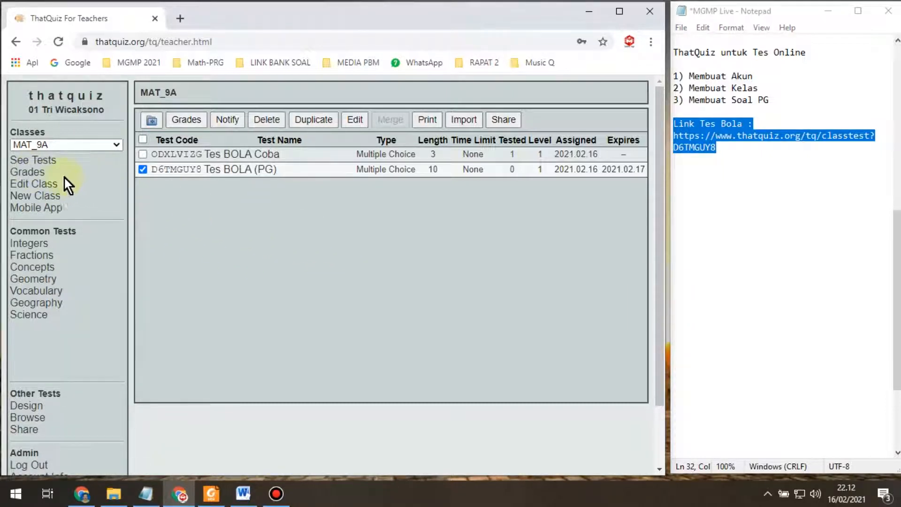
pyautogui.click(31, 173)
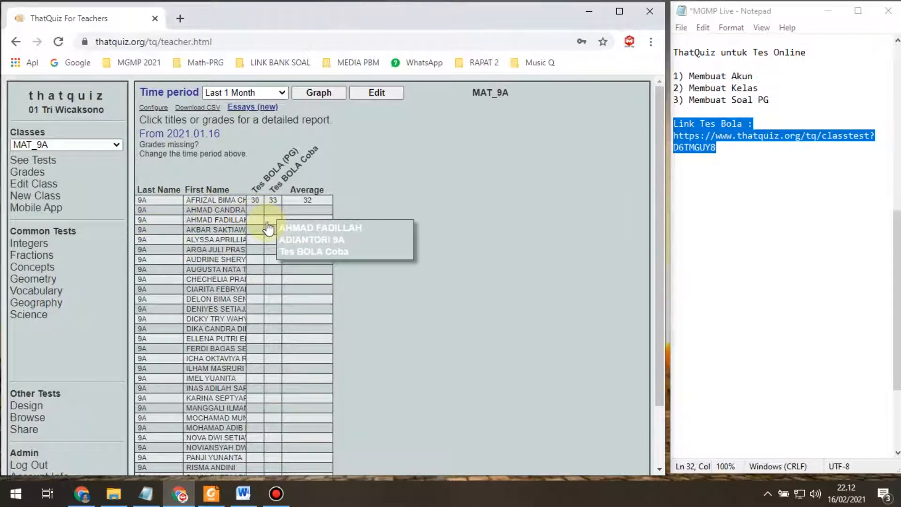
pyautogui.click(256, 202)
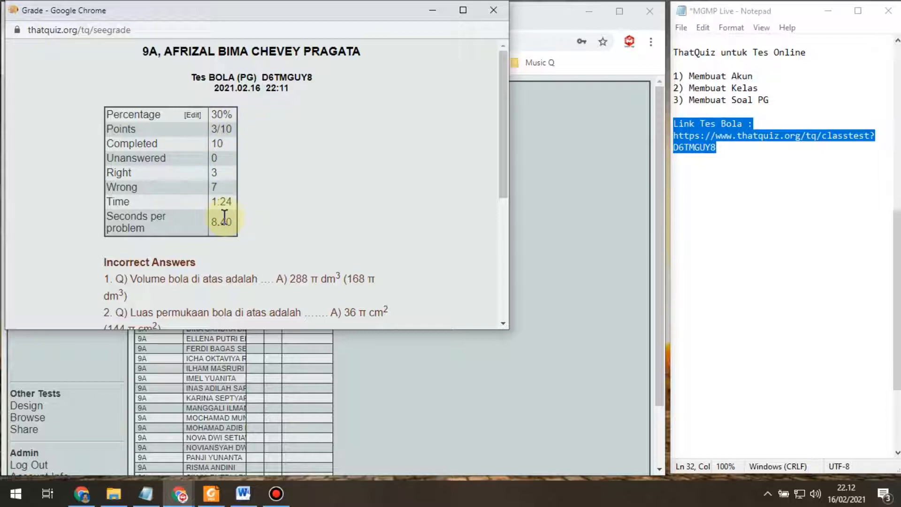
# Step: Review the grade report, highlighting the 1:24 time, then close and reopen it
pyautogui.scroll(-3, 220, 175)
pyautogui.scroll(2, 233, 155)
pyautogui.scroll(-2, 225, 158)
pyautogui.scroll(-2, 151, 160)
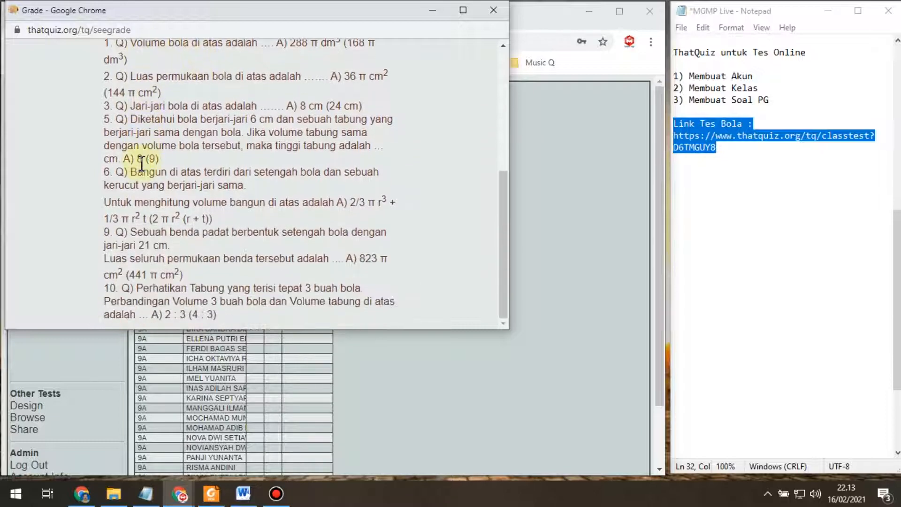
pyautogui.scroll(5, 205, 270)
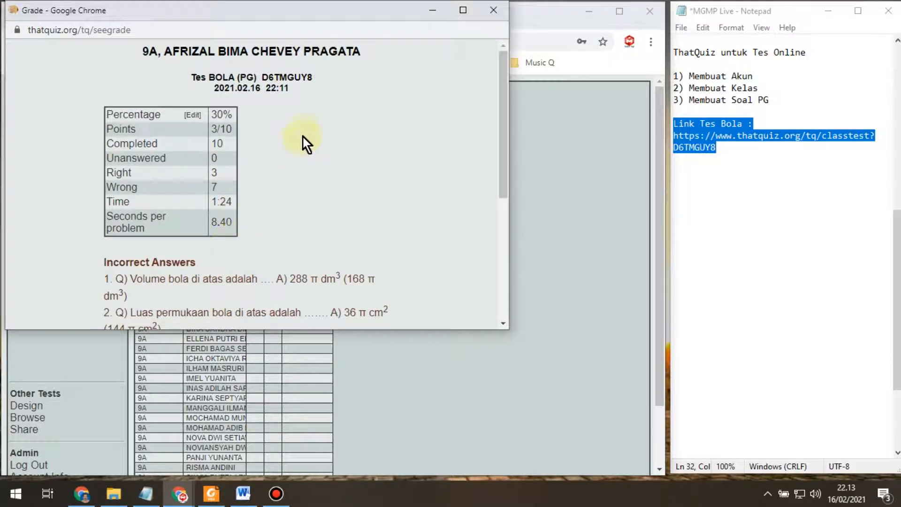
pyautogui.moveTo(212, 205); pyautogui.dragTo(230, 204)
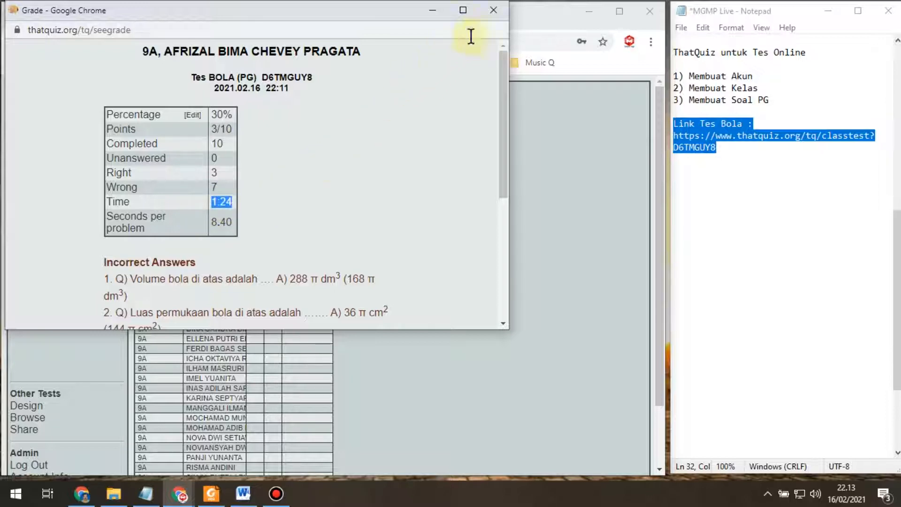
pyautogui.click(492, 11)
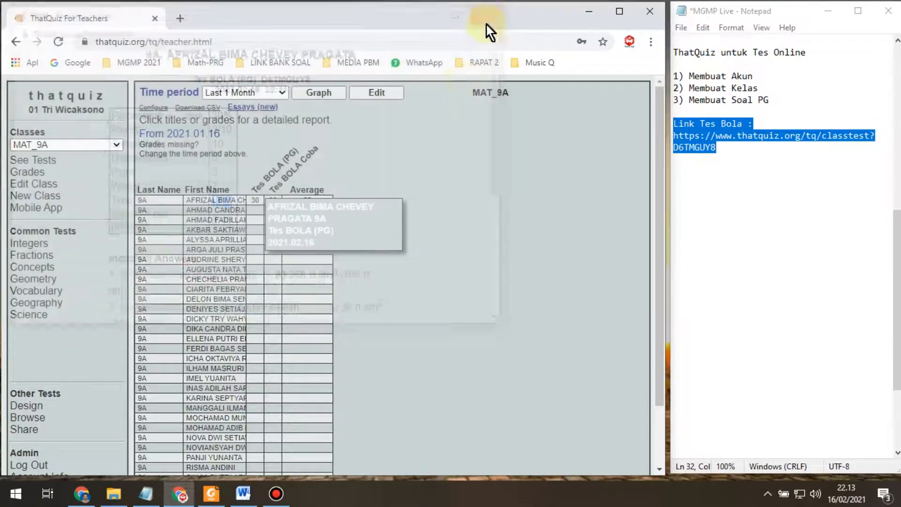
pyautogui.click(256, 201)
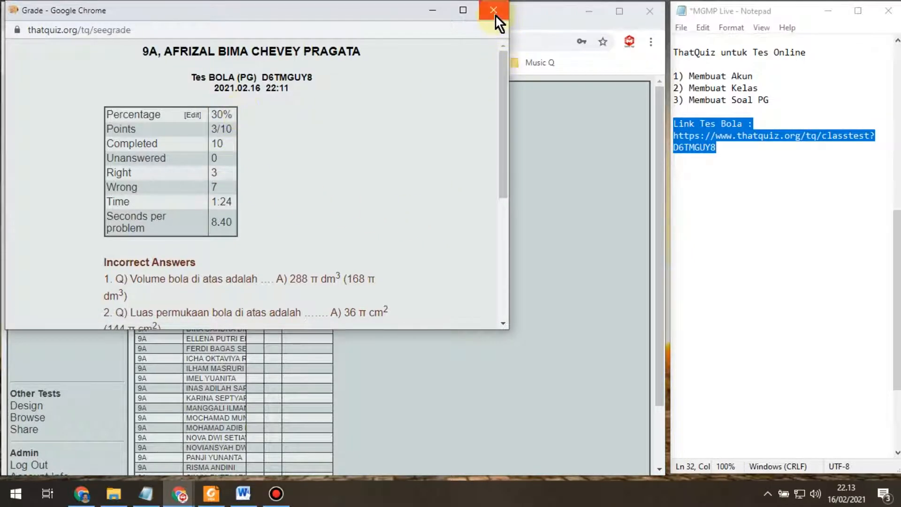
# Step: Open [Edit] on the 30% percentage, then close the Grade popup without changes to view the grades table
pyautogui.click(198, 123)
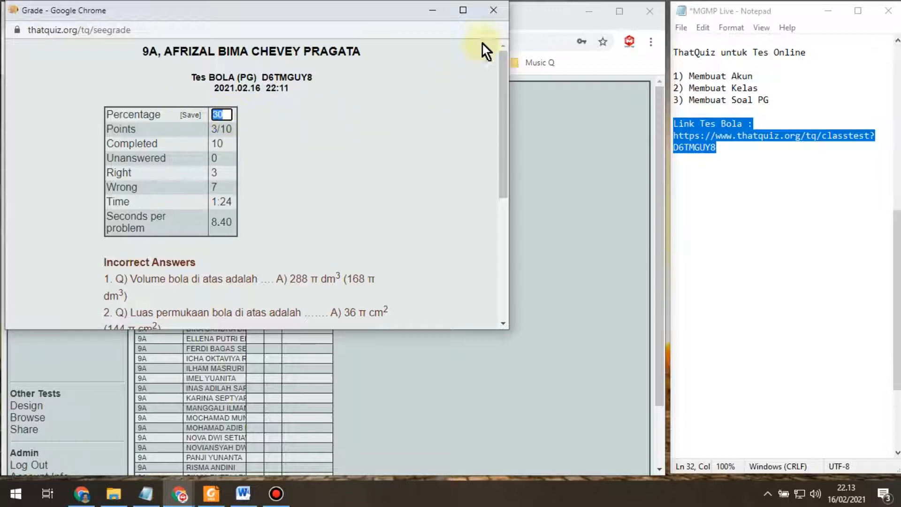
pyautogui.click(494, 11)
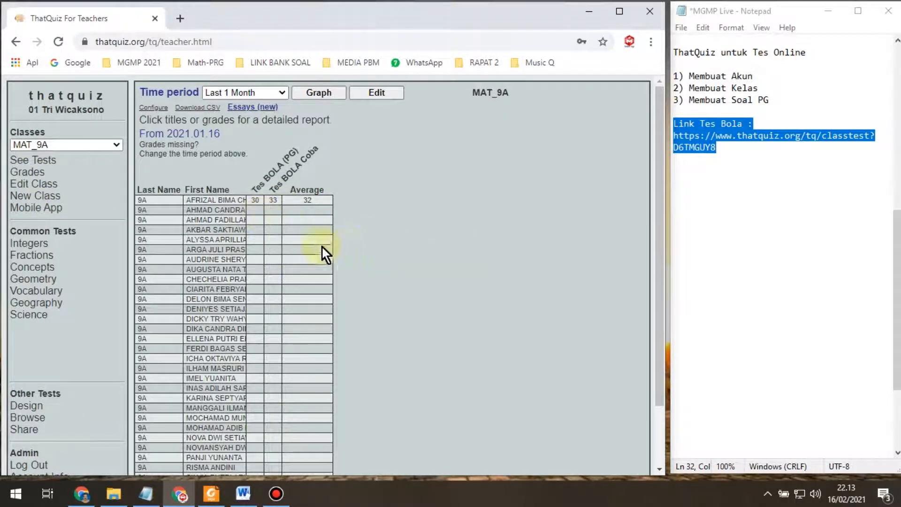
pyautogui.scroll(-2, 260, 204)
pyautogui.scroll(2, 255, 322)
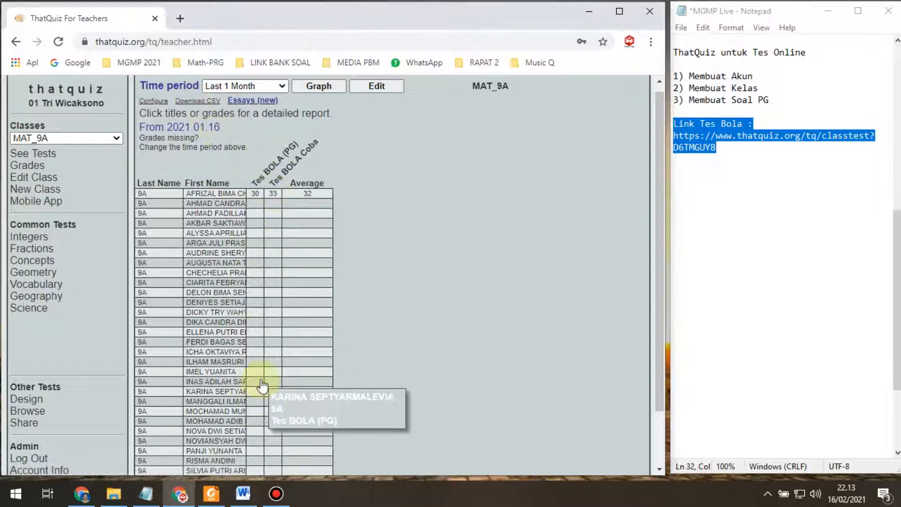
# Step: Download MAT_9A_grades.csv and open it in Excel, dismissing the download notification
pyautogui.click(197, 105)
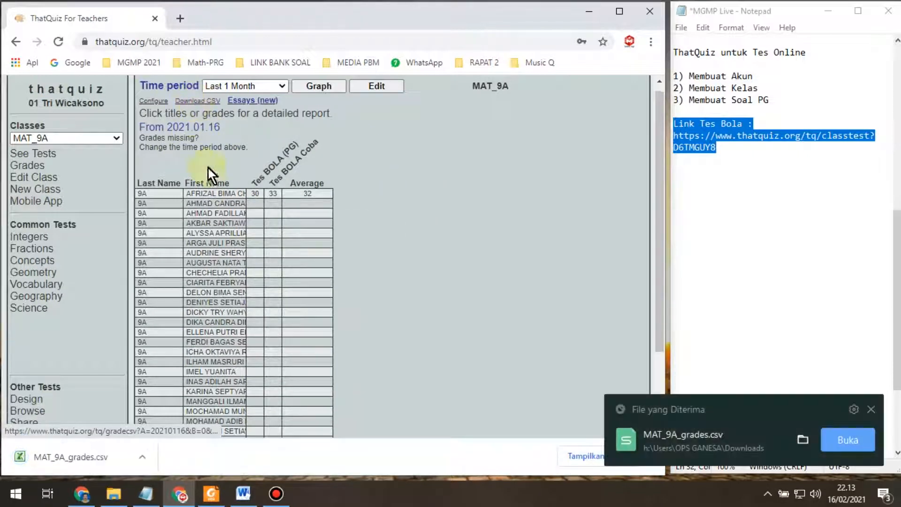
pyautogui.click(142, 455)
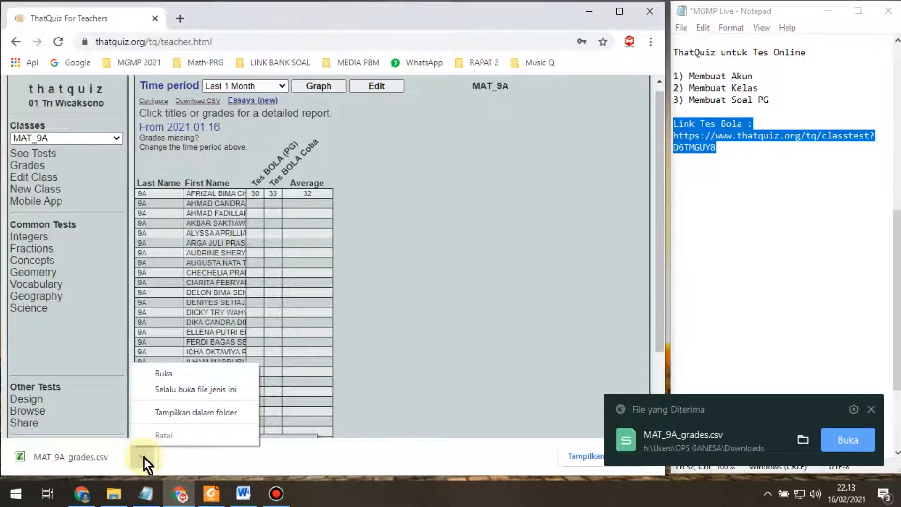
pyautogui.click(162, 374)
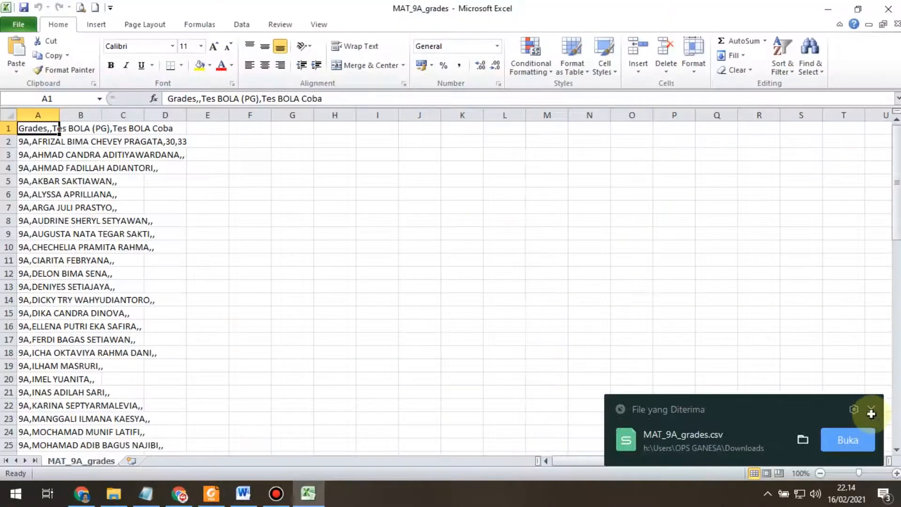
pyautogui.click(871, 409)
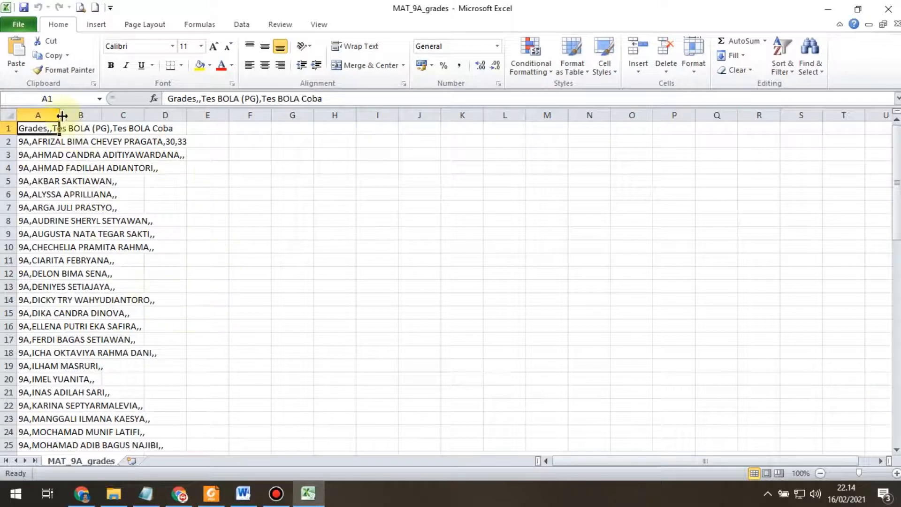
# Step: Split column A with Text to Columns (Delimited, Comma) into class, name and both test scores
pyautogui.moveTo(61, 114); pyautogui.dragTo(63, 113)
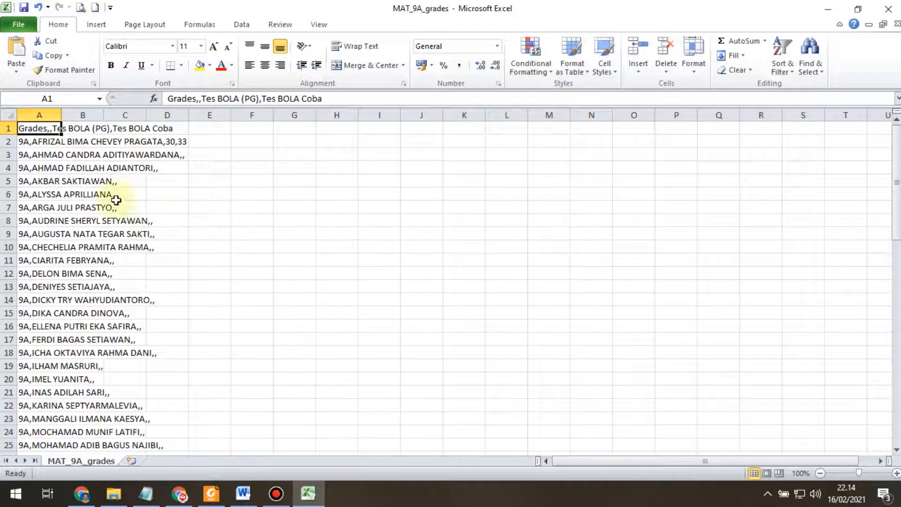
pyautogui.click(40, 113)
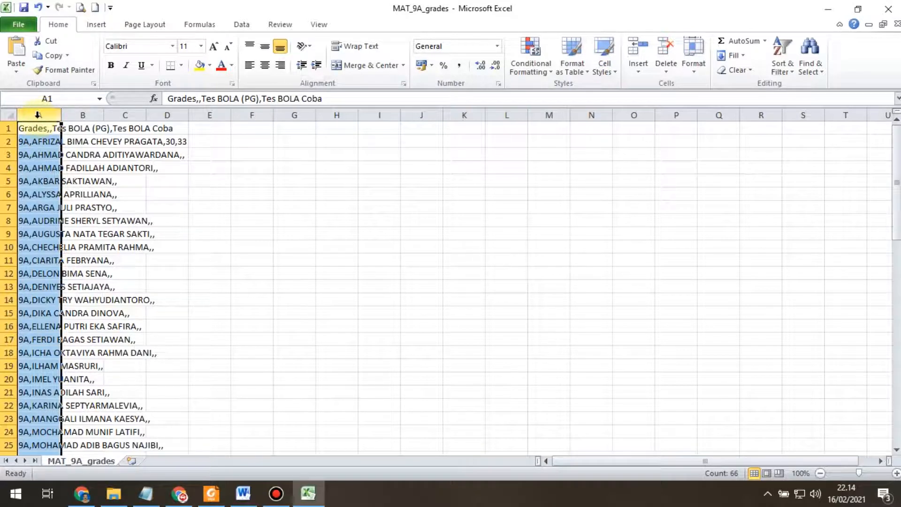
pyautogui.click(247, 23)
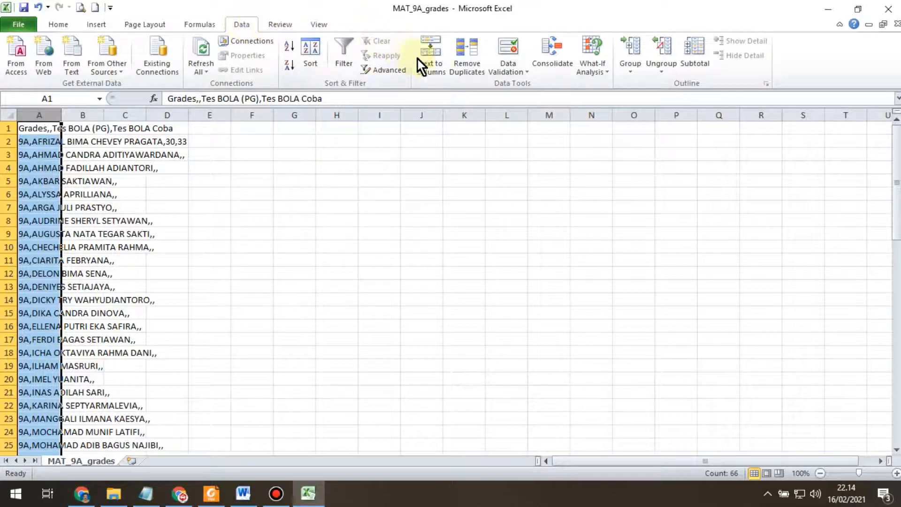
pyautogui.click(439, 74)
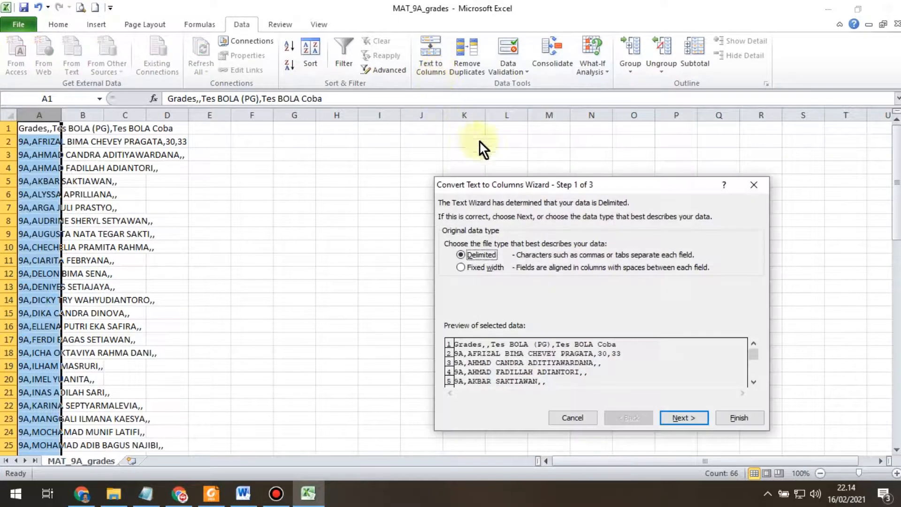
pyautogui.moveTo(531, 184); pyautogui.dragTo(420, 127)
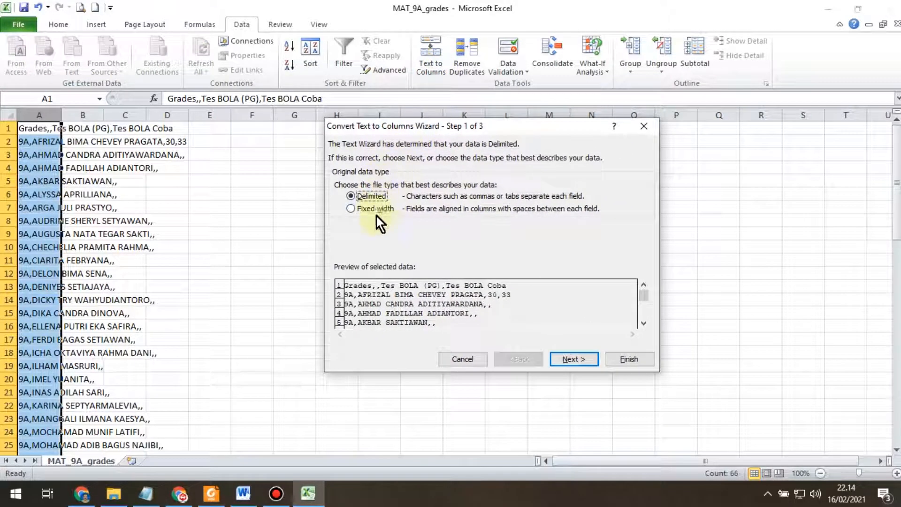
pyautogui.click(576, 362)
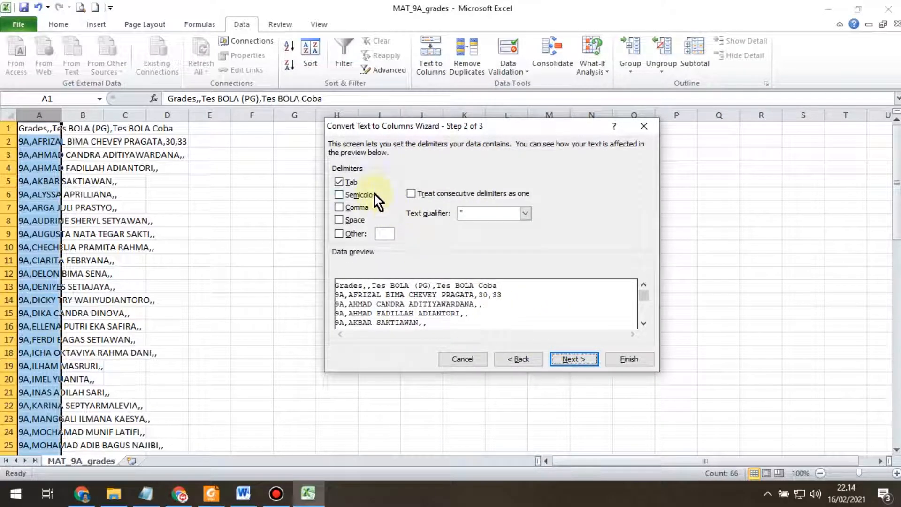
pyautogui.click(338, 207)
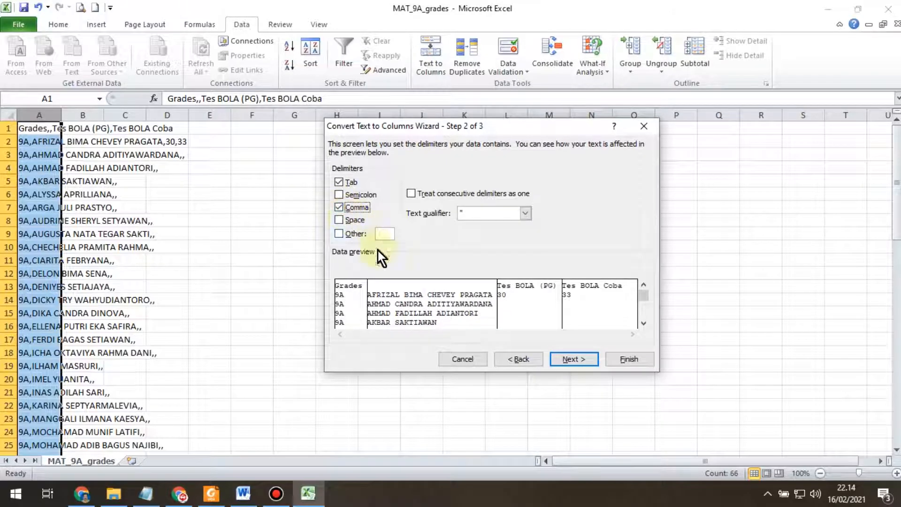
pyautogui.click(574, 359)
pyautogui.click(576, 359)
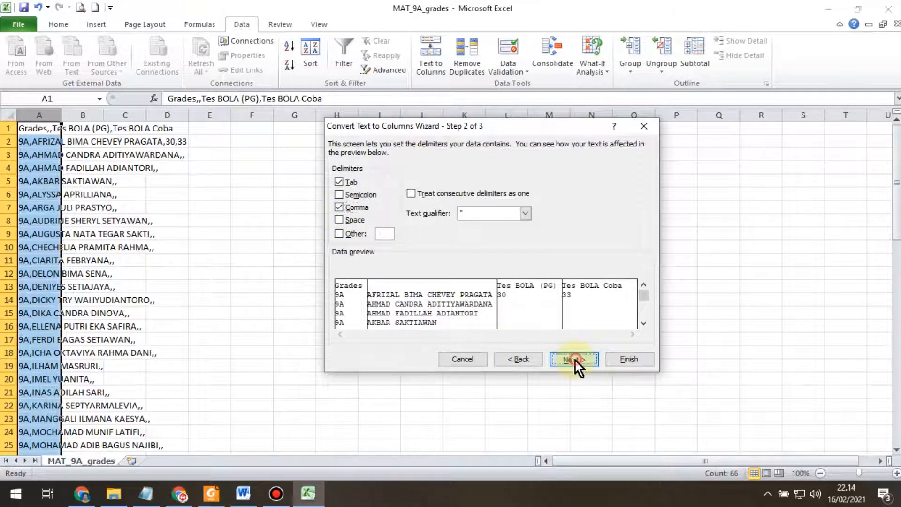
pyautogui.click(629, 360)
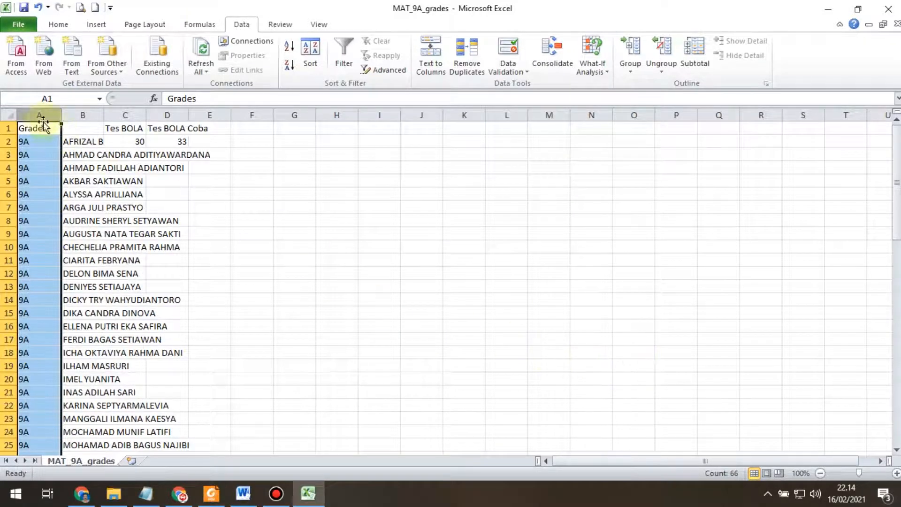
# Step: AutoFit columns A–D, narrow column A to the class code, and heighten header row 1
pyautogui.moveTo(40, 114); pyautogui.dragTo(164, 114)
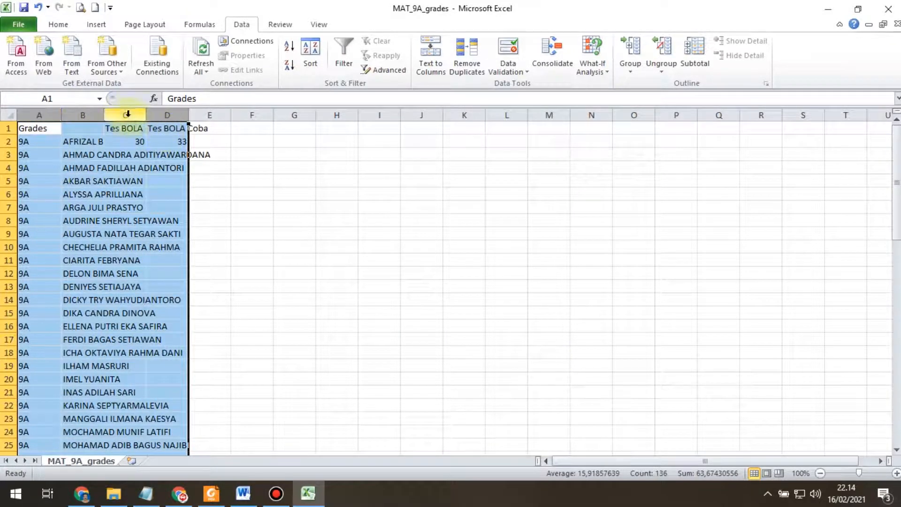
pyautogui.doubleClick(105, 112)
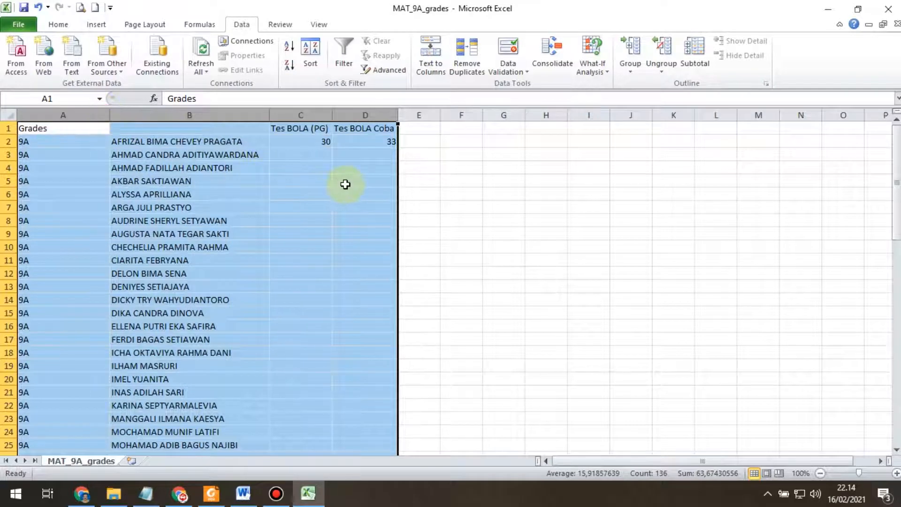
pyautogui.click(104, 115)
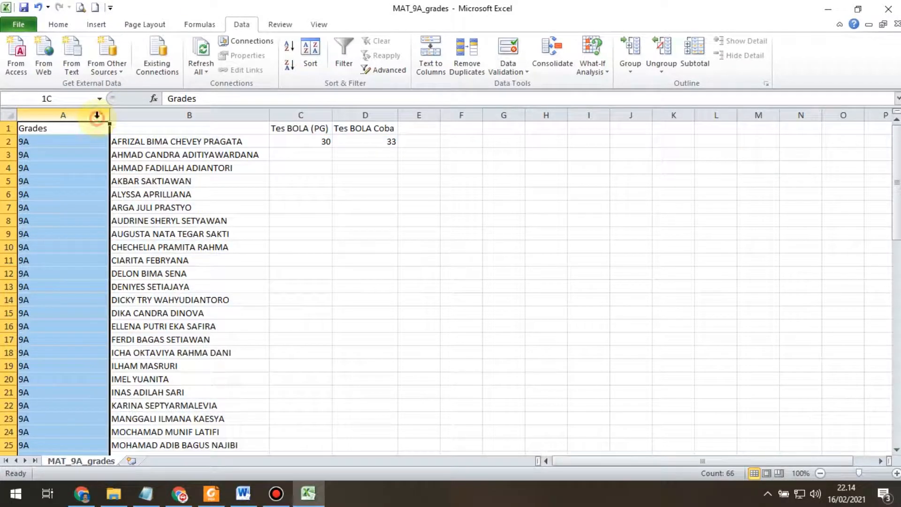
pyautogui.moveTo(113, 115); pyautogui.dragTo(45, 115)
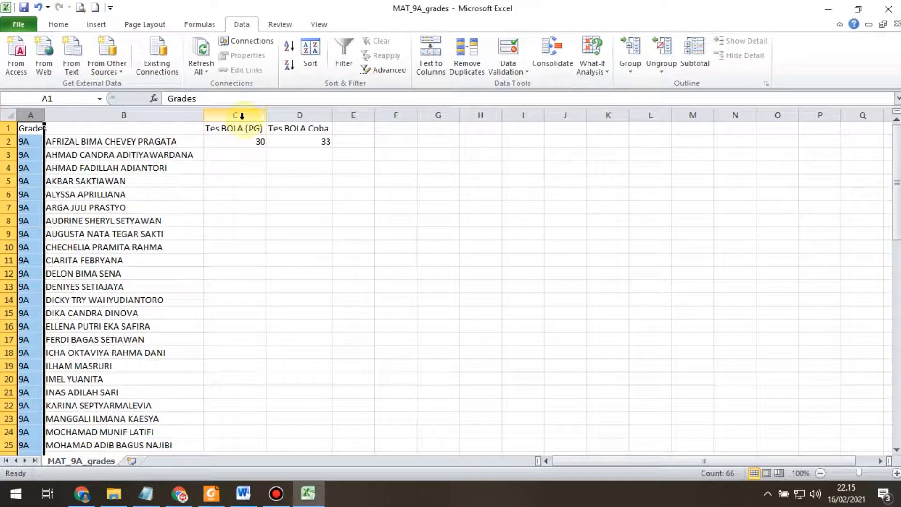
pyautogui.moveTo(8, 135); pyautogui.dragTo(8, 147)
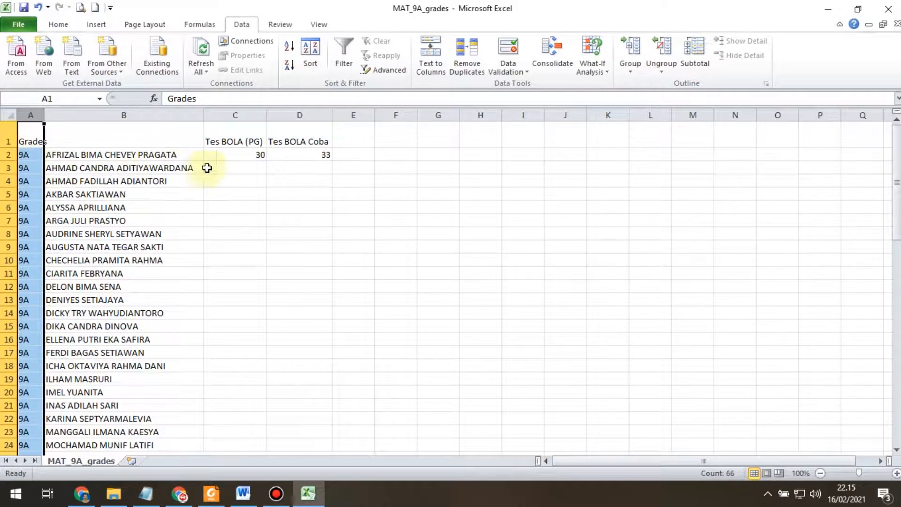
# Step: Centre the test score columns C and D horizontally and vertically
pyautogui.moveTo(237, 155); pyautogui.dragTo(294, 157)
pyautogui.moveTo(241, 121); pyautogui.dragTo(298, 121)
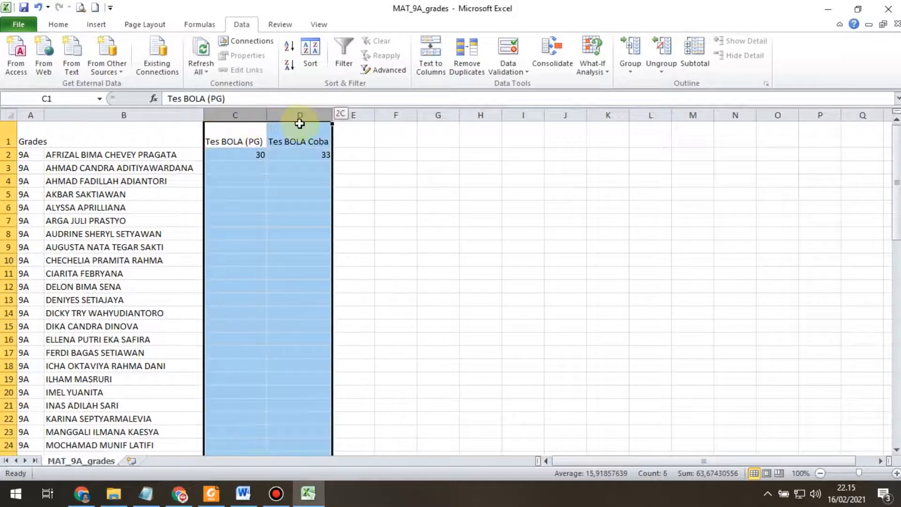
pyautogui.click(58, 26)
pyautogui.click(264, 66)
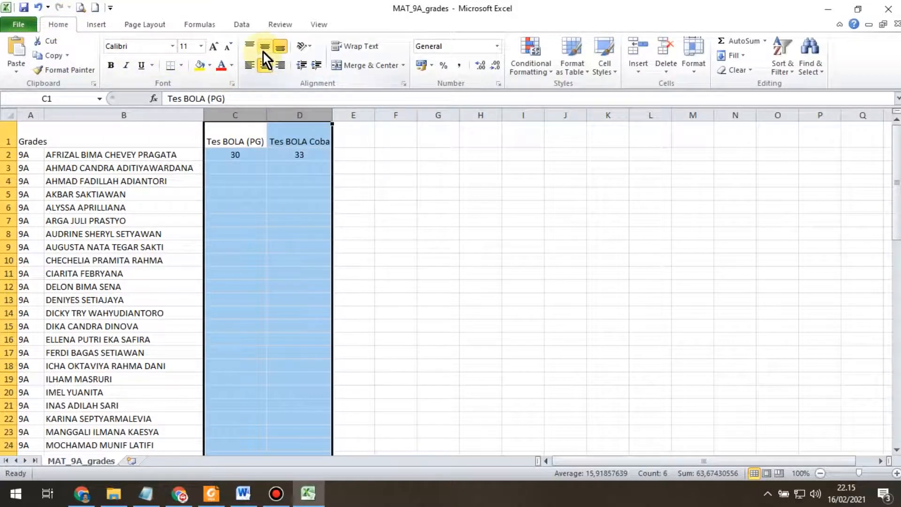
pyautogui.click(264, 51)
pyautogui.click(241, 155)
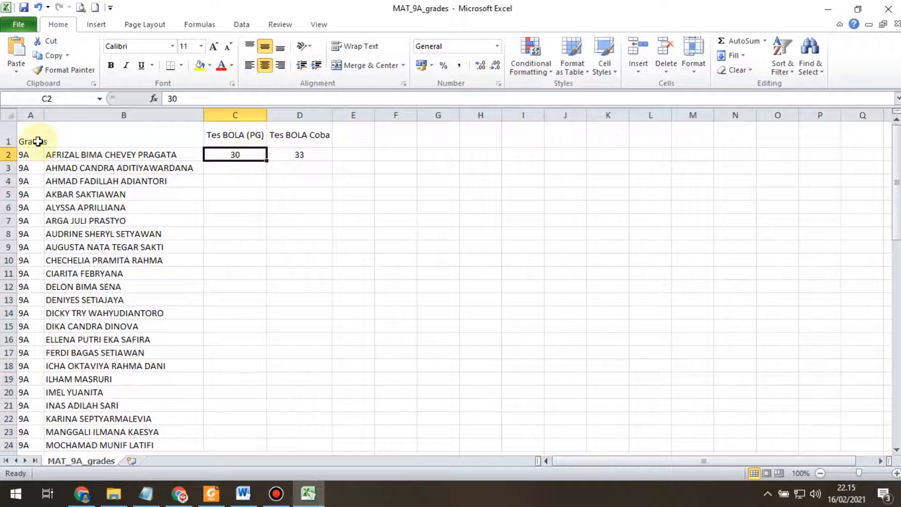
# Step: Apply All Borders to every cell of the grade table A1:D33
pyautogui.moveTo(33, 138); pyautogui.dragTo(284, 420)
pyautogui.click(181, 66)
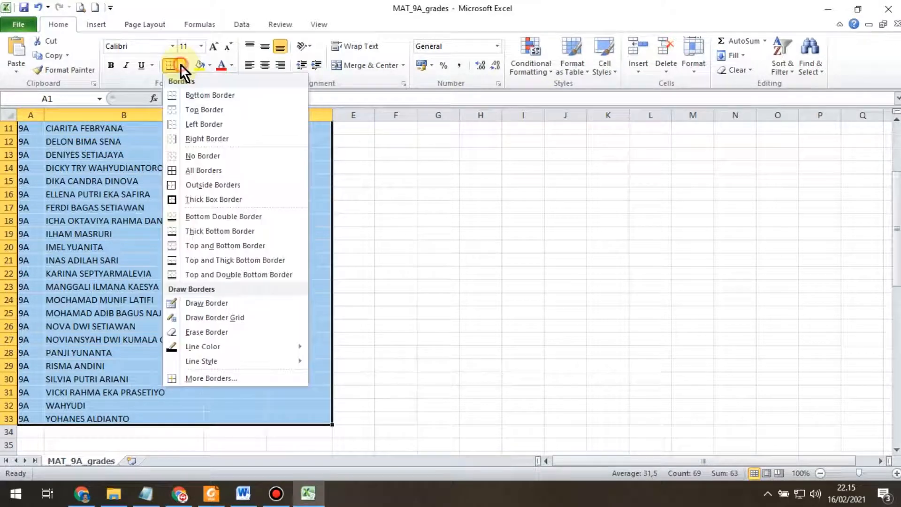
pyautogui.click(174, 171)
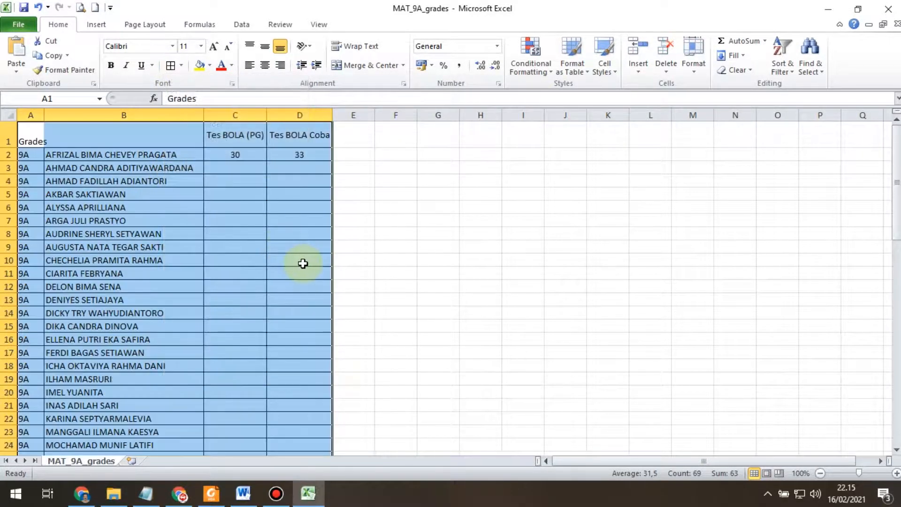
pyautogui.click(294, 199)
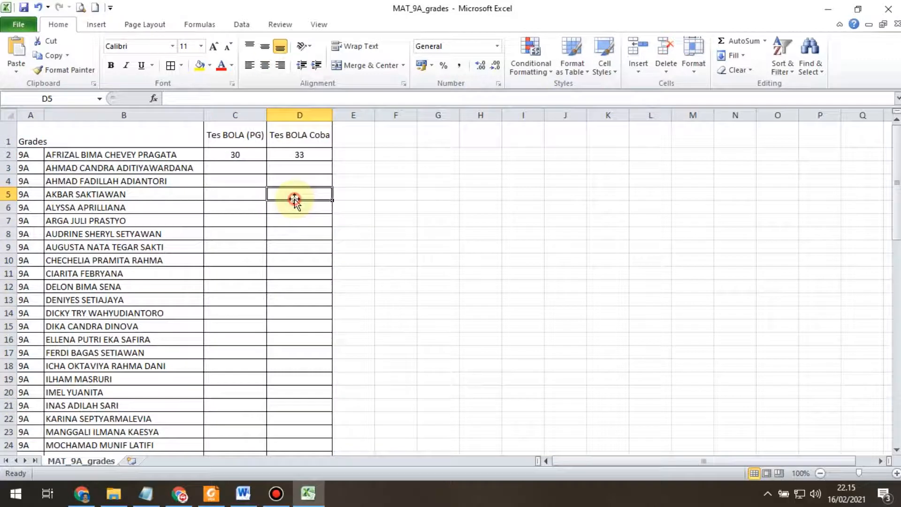
pyautogui.click(239, 156)
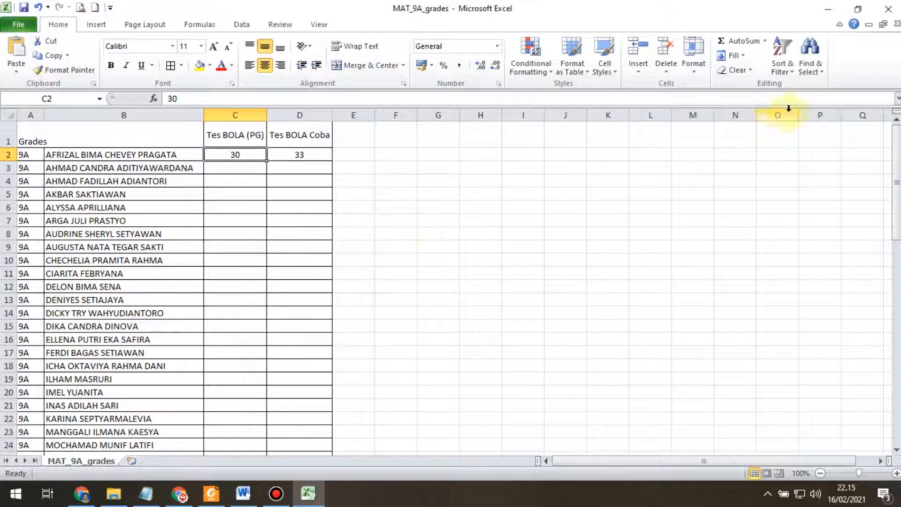
# Step: Close Excel and discard the changes to MAT_9A_grades.csv
pyautogui.click(890, 14)
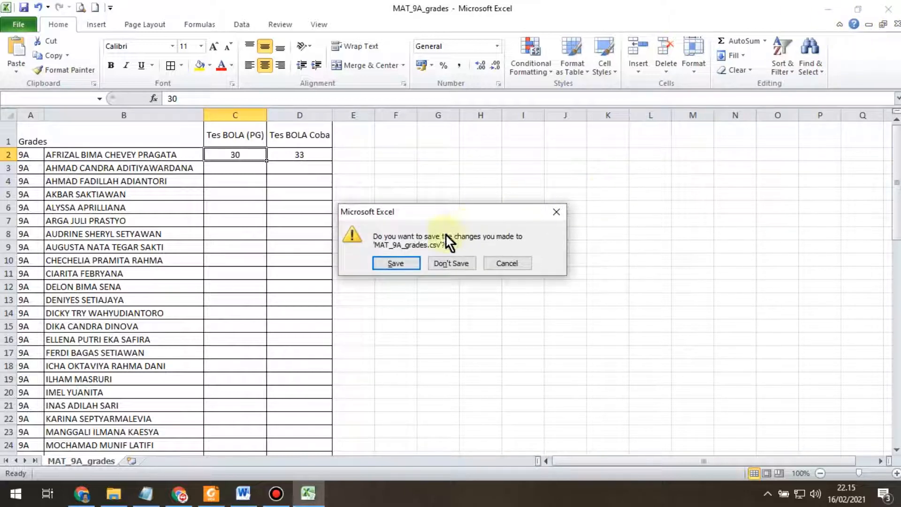
pyautogui.click(404, 261)
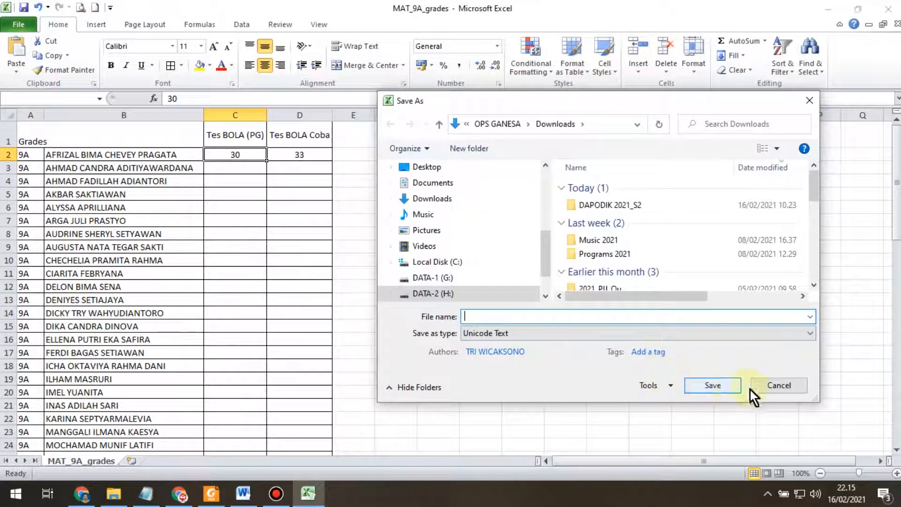
pyautogui.click(785, 387)
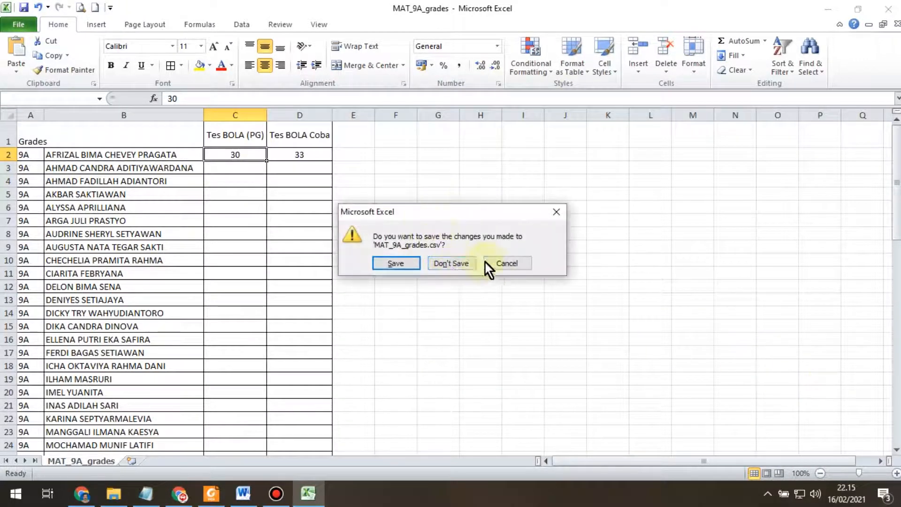
pyautogui.click(507, 264)
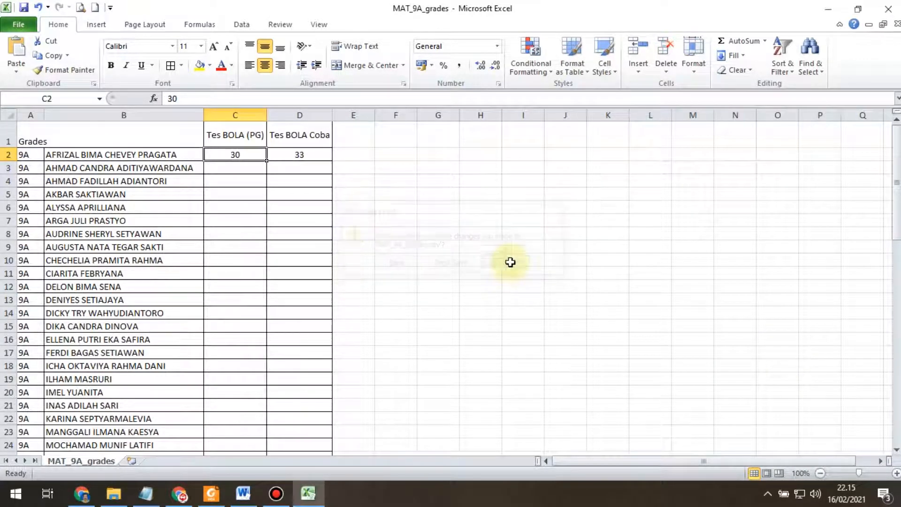
pyautogui.click(890, 9)
pyautogui.click(460, 262)
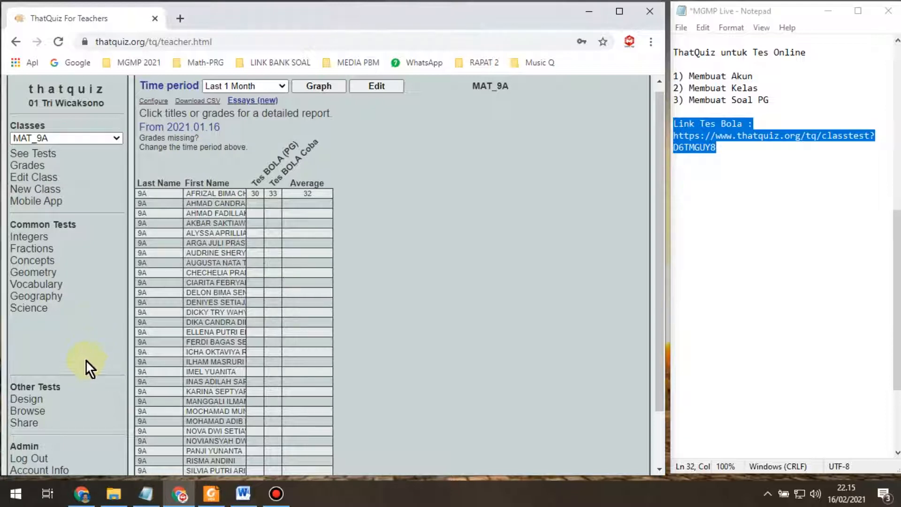
# Step: Duplicate the Tes BOLA (PG) test in Test Design and select the new copy instead of the original
pyautogui.click(35, 401)
pyautogui.click(270, 266)
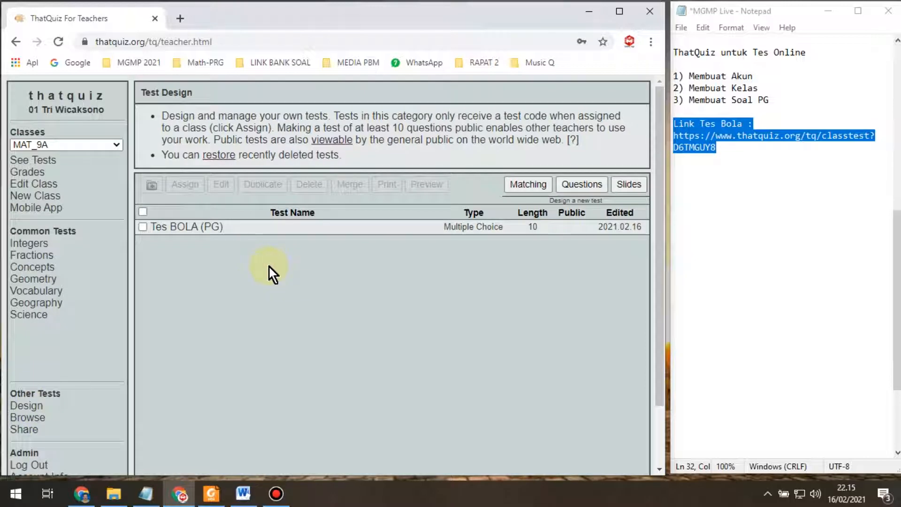
pyautogui.click(274, 280)
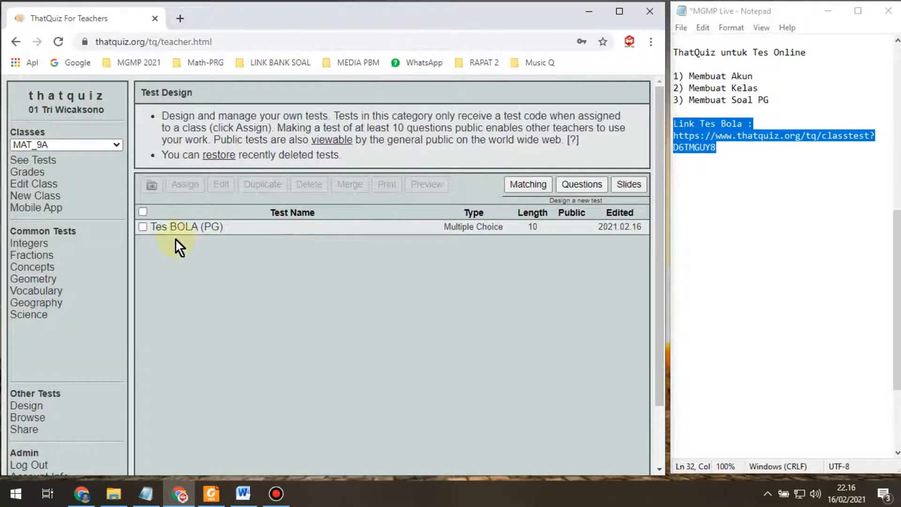
pyautogui.click(143, 227)
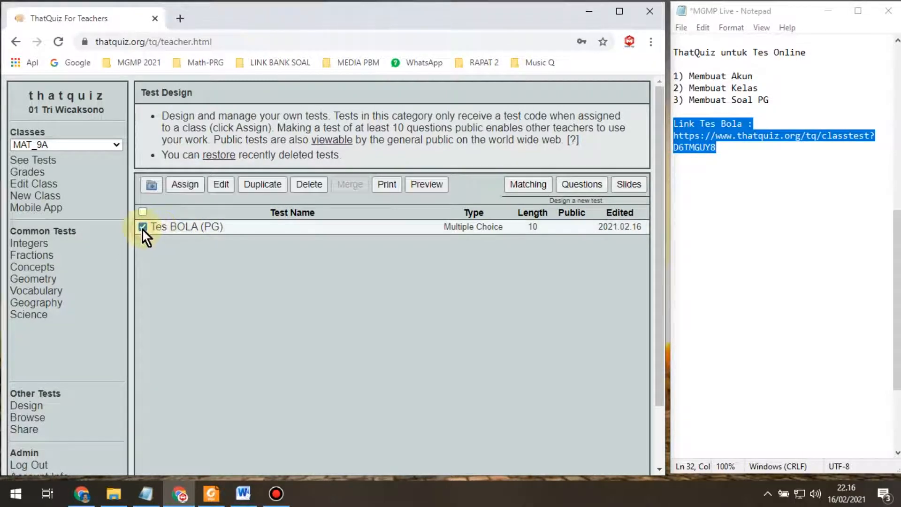
pyautogui.click(266, 187)
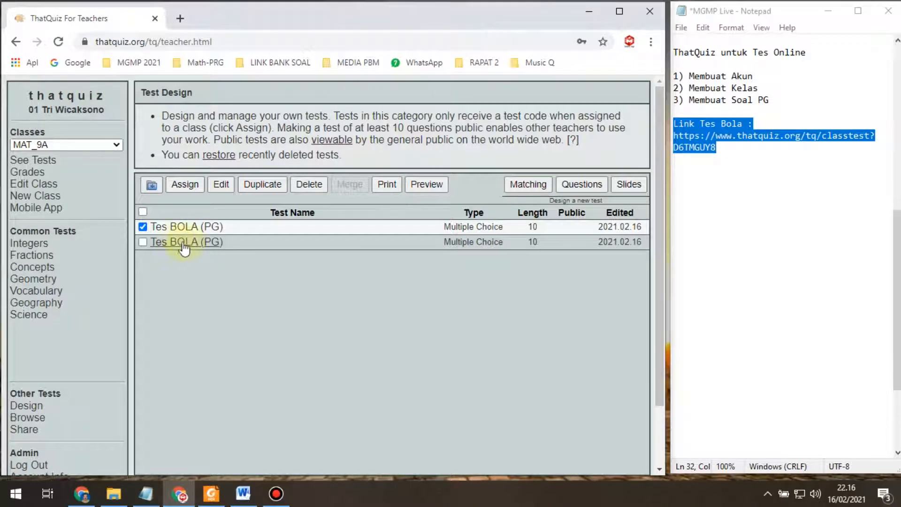
pyautogui.click(143, 227)
pyautogui.click(143, 243)
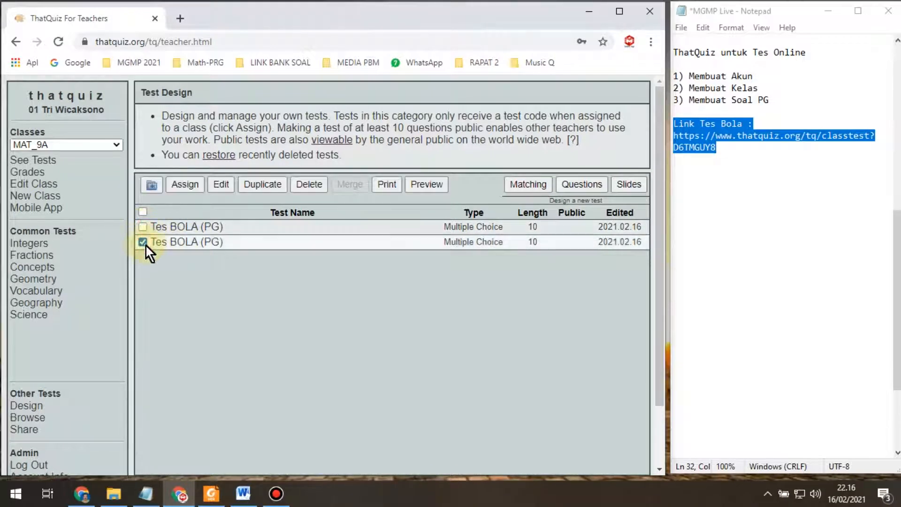
# Step: Open the duplicated test and rename it 'Tes BOLA (PG+U)'
pyautogui.click(193, 243)
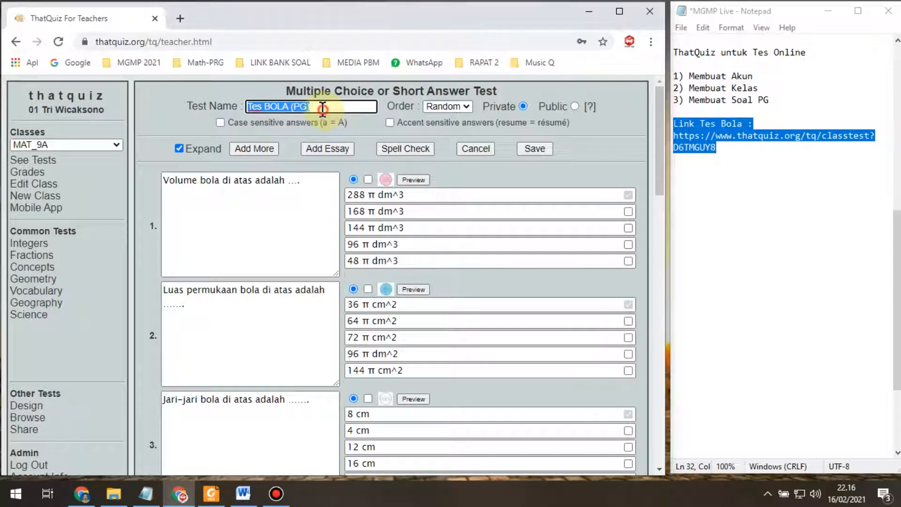
pyautogui.click(324, 107)
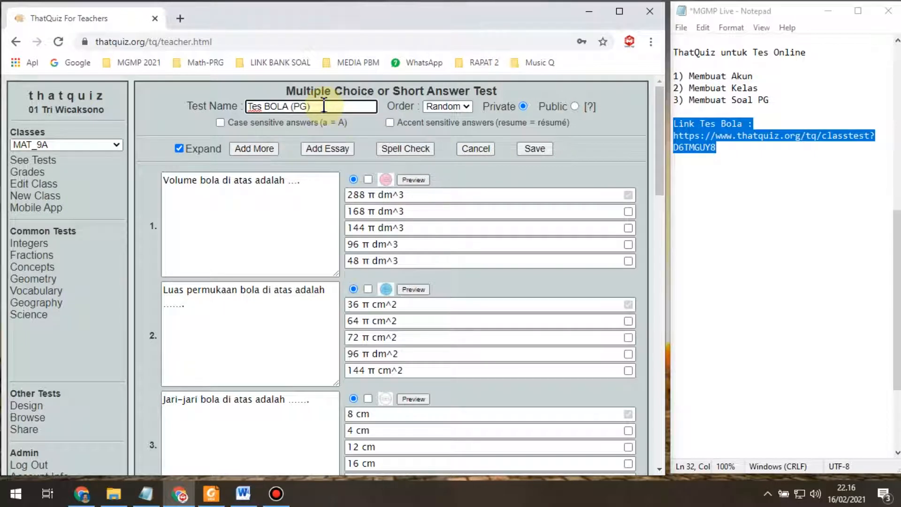
pyautogui.press('Left')
pyautogui.write('+U')
pyautogui.press('Left')
pyautogui.press('Left')
pyautogui.press('BackSpace')
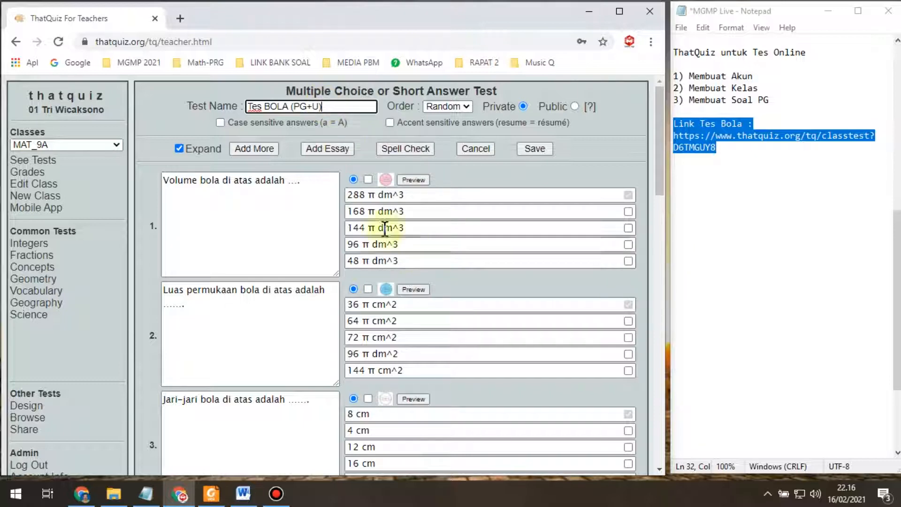
# Step: Add an empty essay question 11 after question 10 of Tes BOLA (PG+U)
pyautogui.scroll(-12, 328, 193)
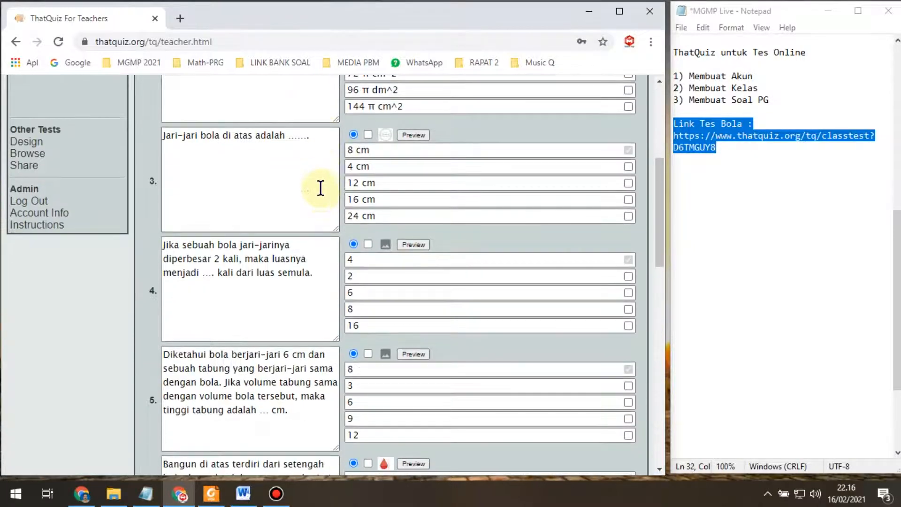
pyautogui.scroll(-8, 309, 228)
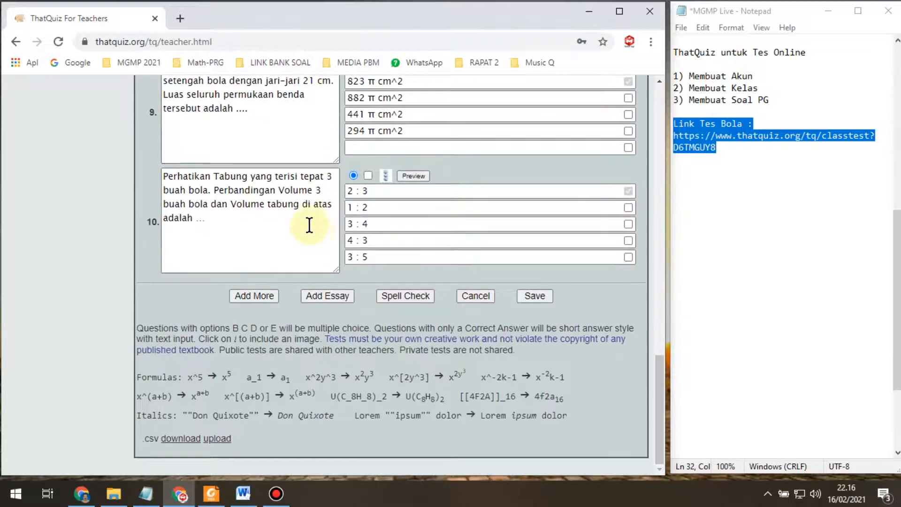
pyautogui.click(337, 297)
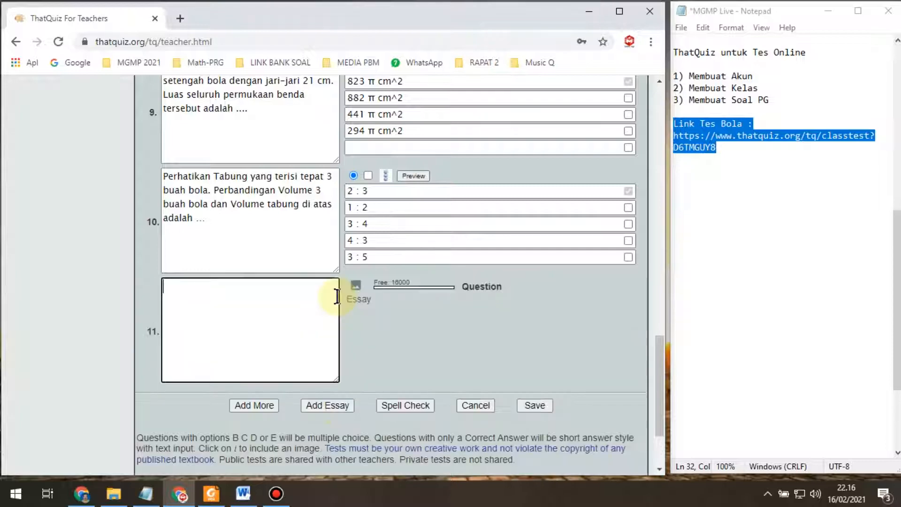
# Step: Bring the textbook PDF in Foxit Reader to the front
pyautogui.scroll(-3, 256, 295)
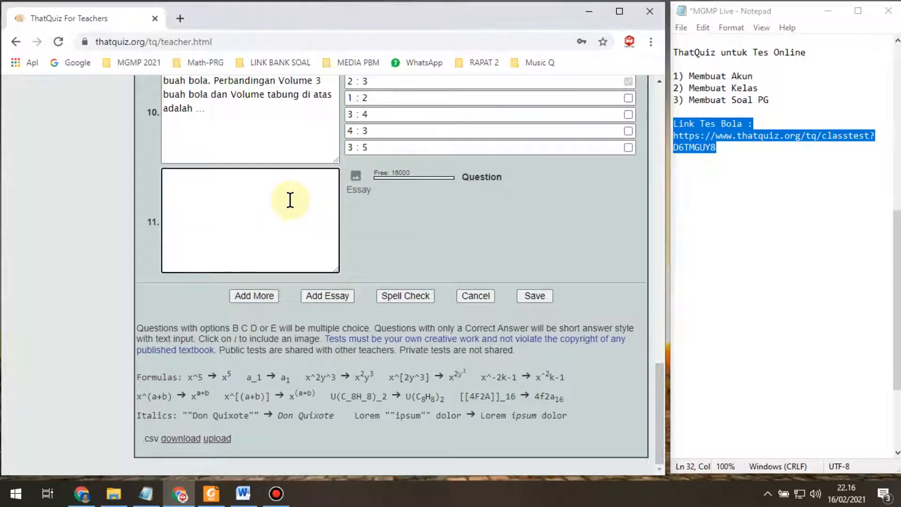
pyautogui.moveTo(212, 500)
pyautogui.click(211, 500)
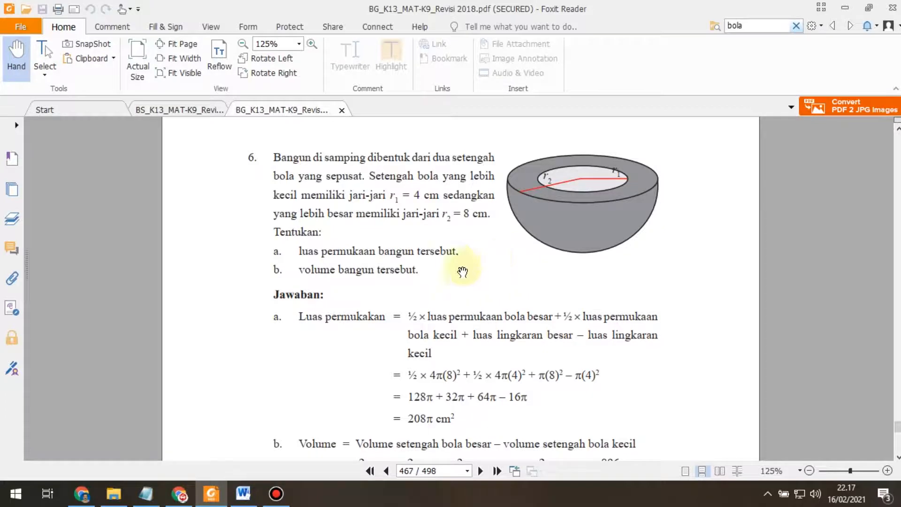
# Step: Scroll the PDF to page 467's problem 6, showing the 4 cm and 8 cm concentric hemispheres
pyautogui.scroll(10, 495, 301)
pyautogui.scroll(20, 495, 300)
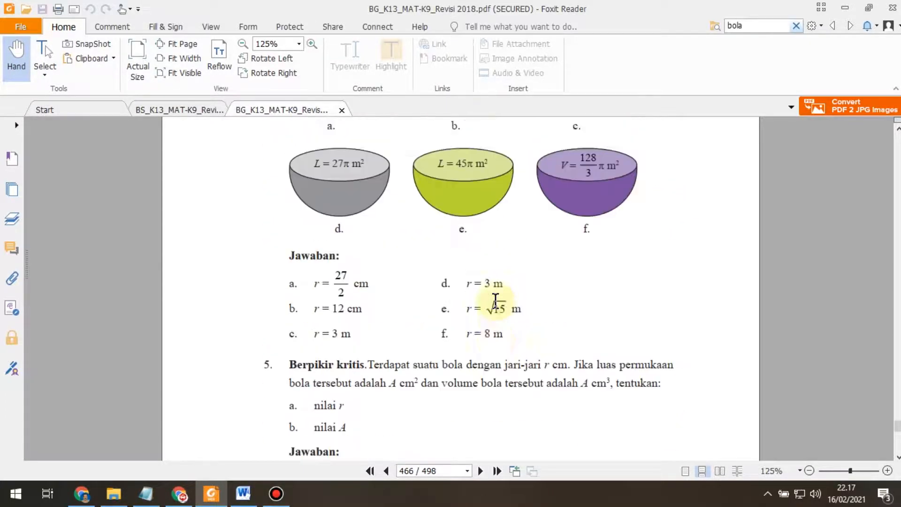
pyautogui.scroll(15, 495, 300)
pyautogui.scroll(-4, 494, 301)
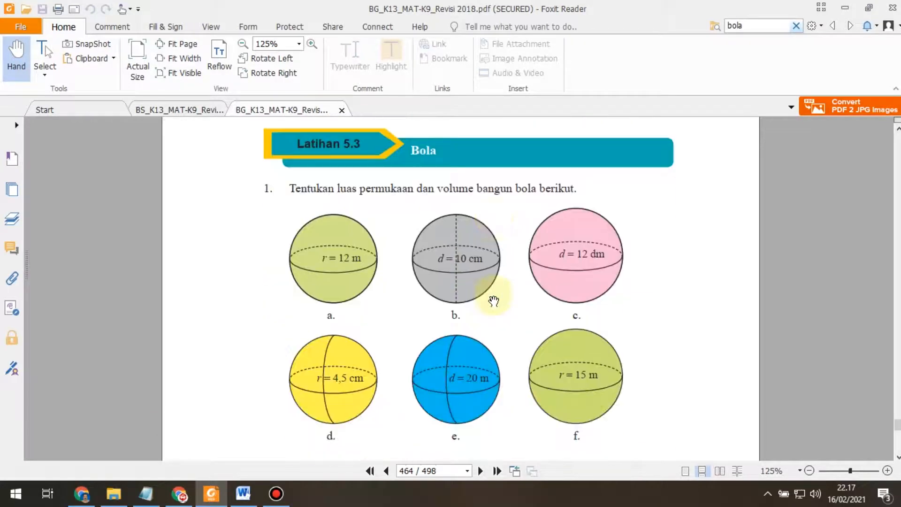
pyautogui.scroll(-18, 494, 294)
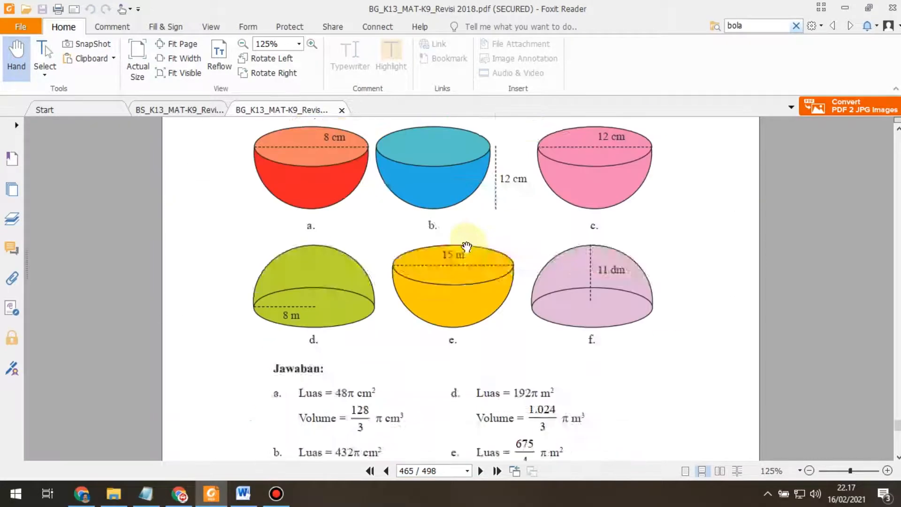
pyautogui.scroll(-12, 470, 239)
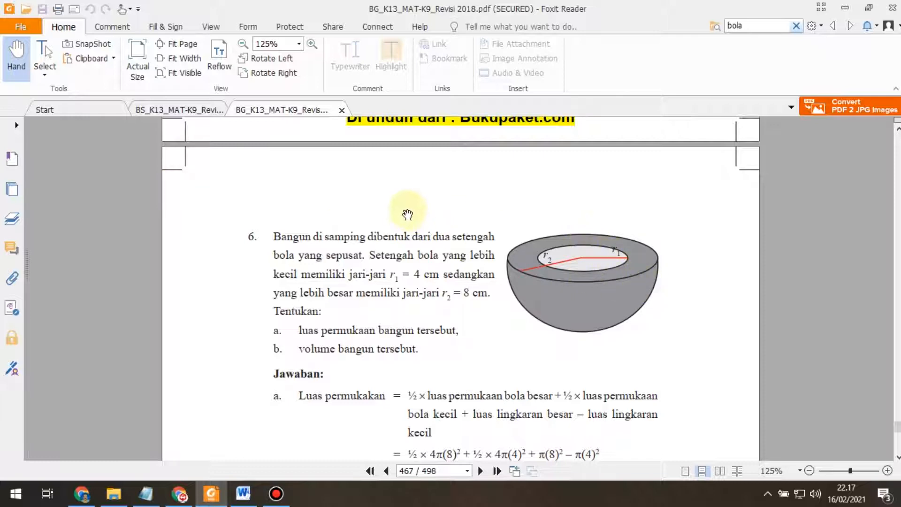
pyautogui.scroll(-1, 459, 211)
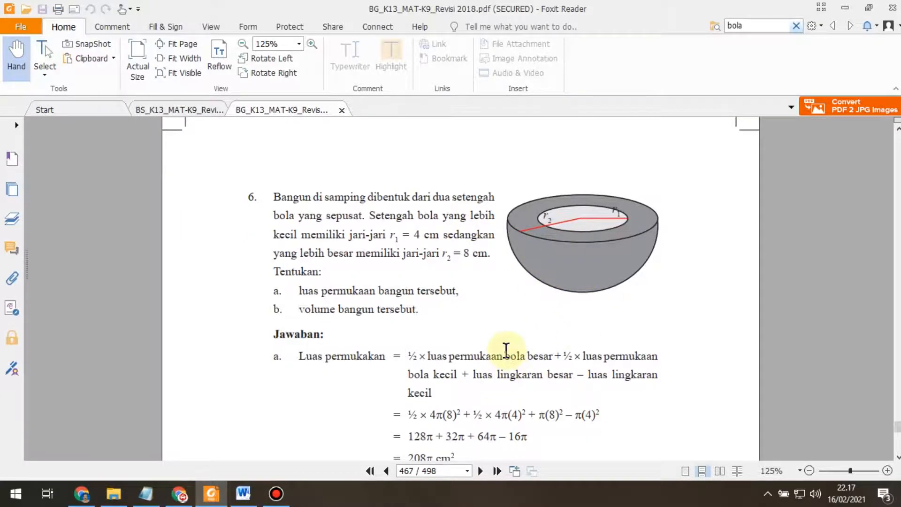
pyautogui.scroll(2, 503, 342)
pyautogui.scroll(1, 689, 388)
pyautogui.scroll(1, 731, 373)
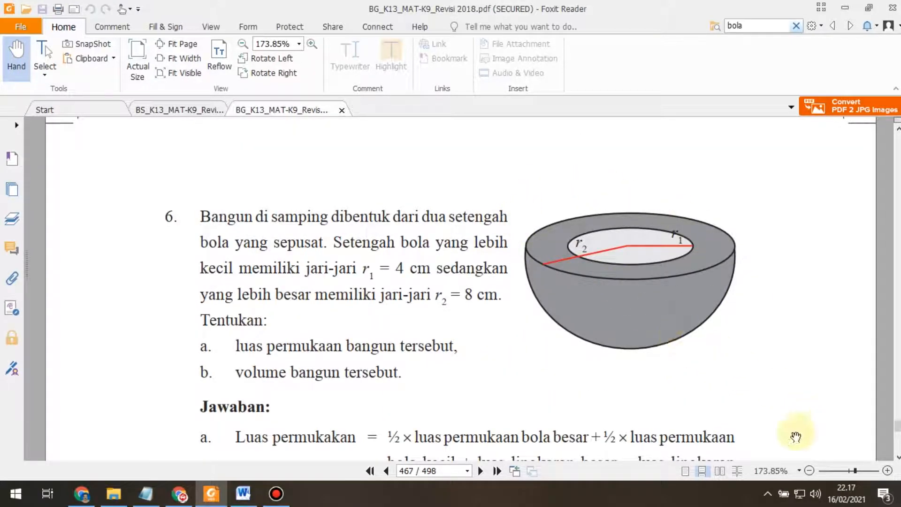
# Step: Snip problem 6's hemisphere bowl figure and save it as JPEG 'Uraian-1' in Tes BOLA
pyautogui.click(767, 494)
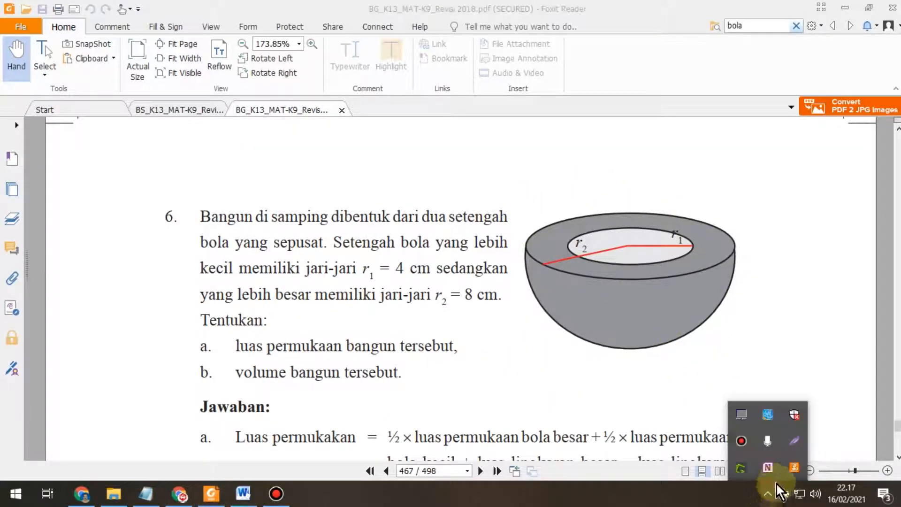
pyautogui.click(793, 443)
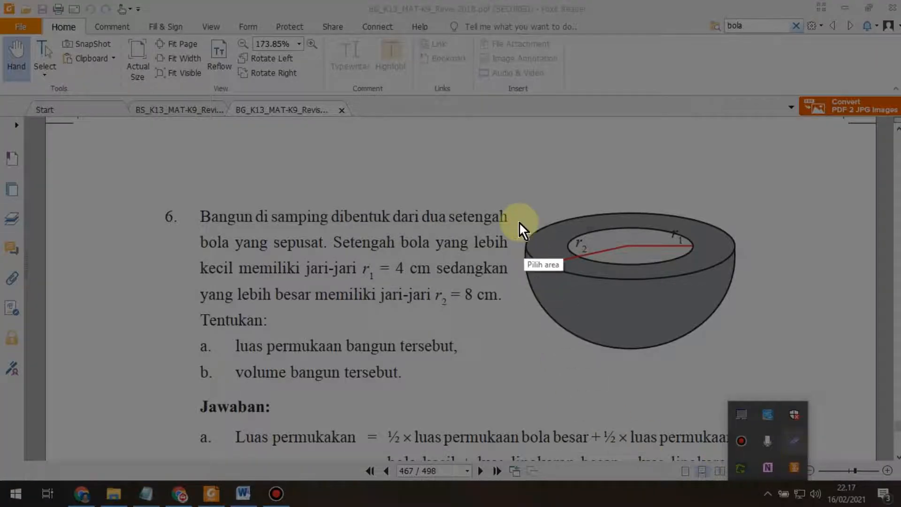
pyautogui.moveTo(511, 204)
pyautogui.mouseDown()
pyautogui.moveTo(570, 311)
pyautogui.moveTo(676, 362)
pyautogui.moveTo(754, 361)
pyautogui.mouseUp()
pyautogui.click(723, 374)
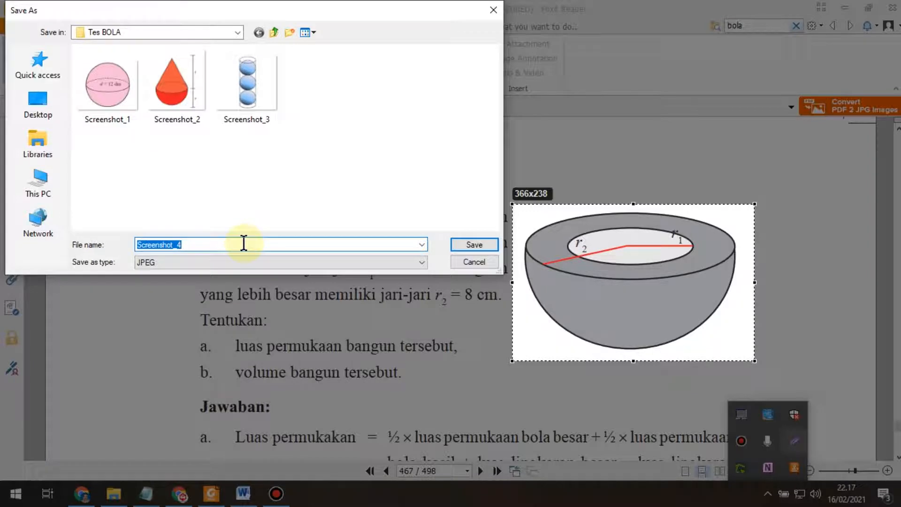
pyautogui.write('U')
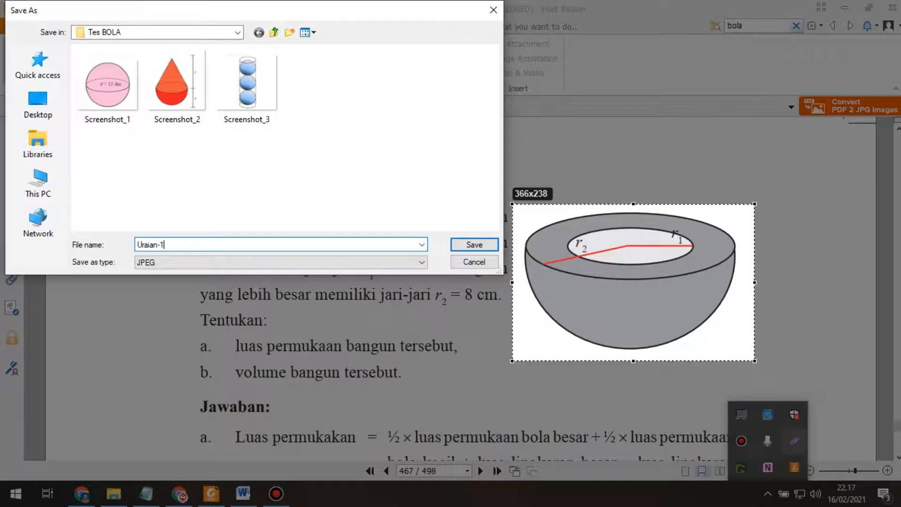
pyautogui.write('raian-1')
pyautogui.press('Return')
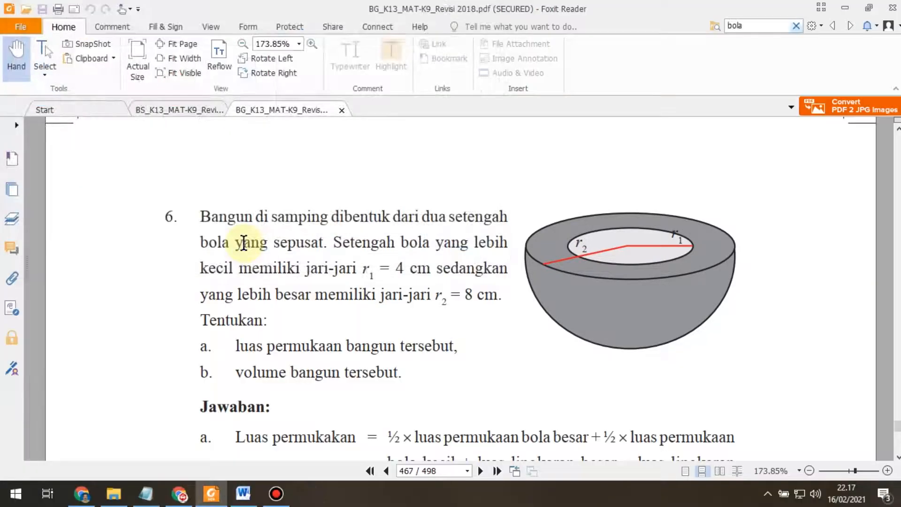
# Step: Copy problem 6's text through part a using Select Text and Image mode
pyautogui.click(45, 76)
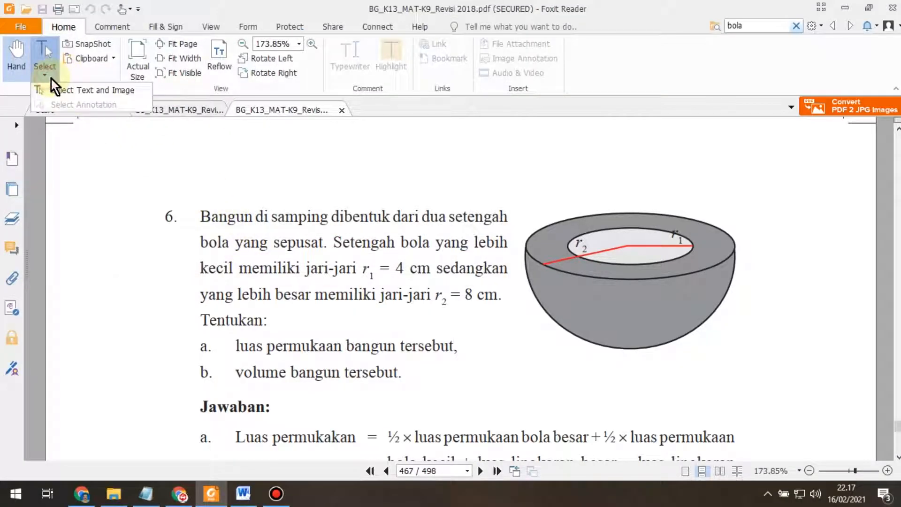
pyautogui.click(71, 94)
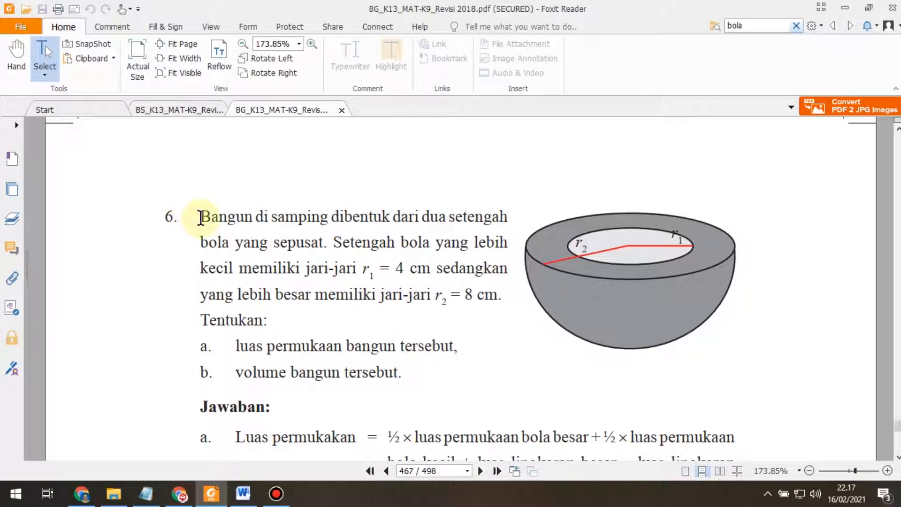
pyautogui.moveTo(200, 216); pyautogui.dragTo(477, 362)
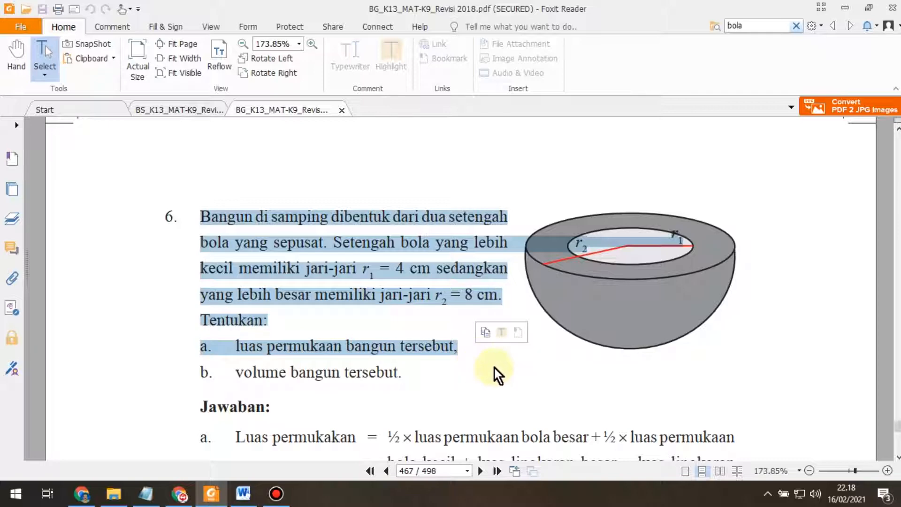
pyautogui.scroll(-3, 494, 372)
pyautogui.scroll(-2, 462, 350)
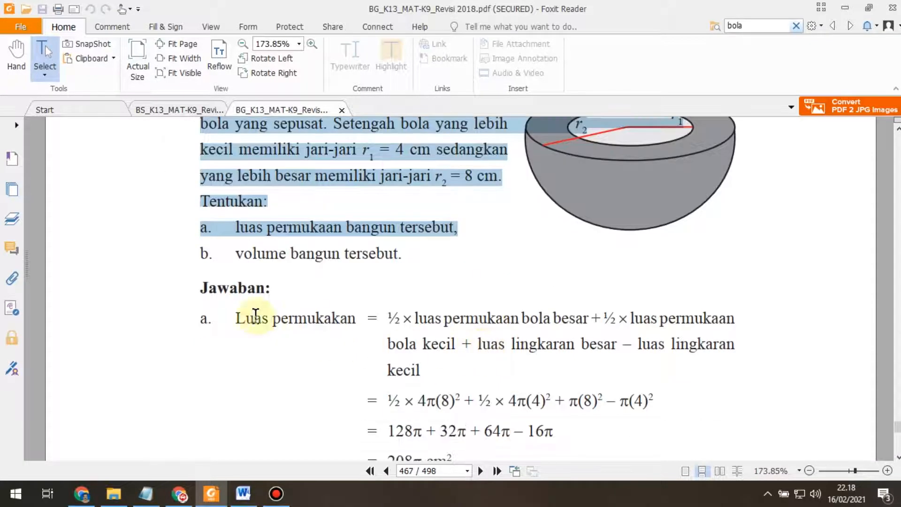
pyautogui.scroll(-2, 559, 413)
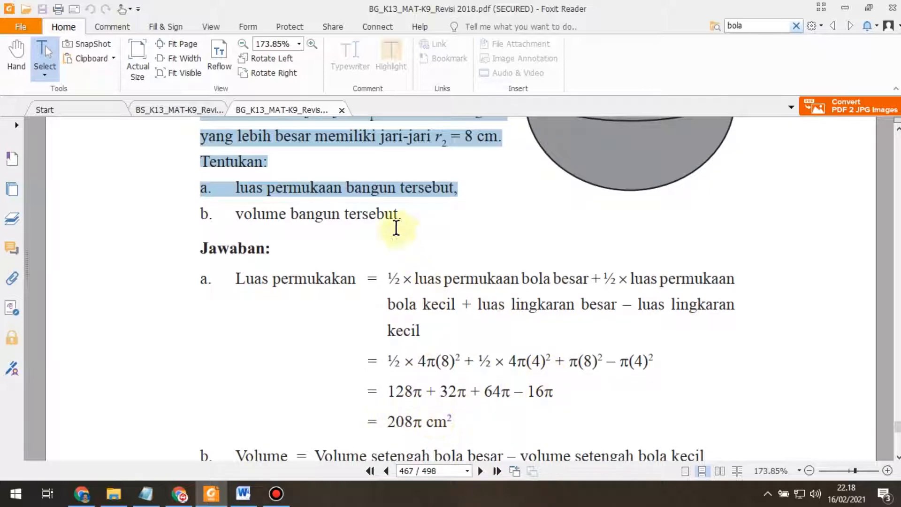
pyautogui.scroll(2, 467, 253)
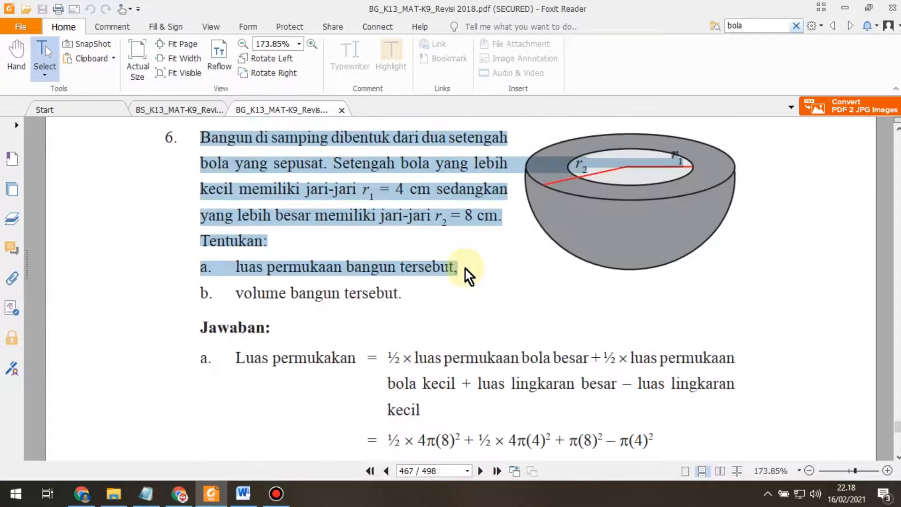
pyautogui.rightClick(370, 190)
pyautogui.click(384, 200)
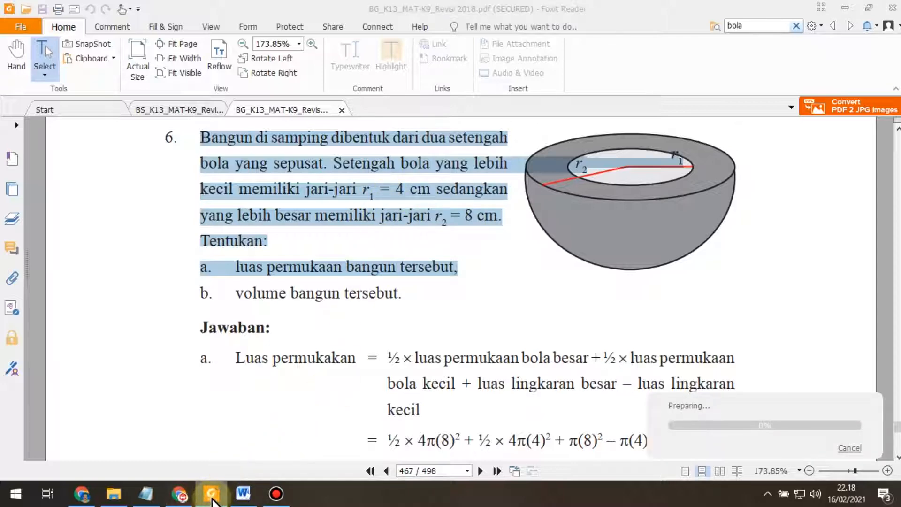
pyautogui.click(181, 494)
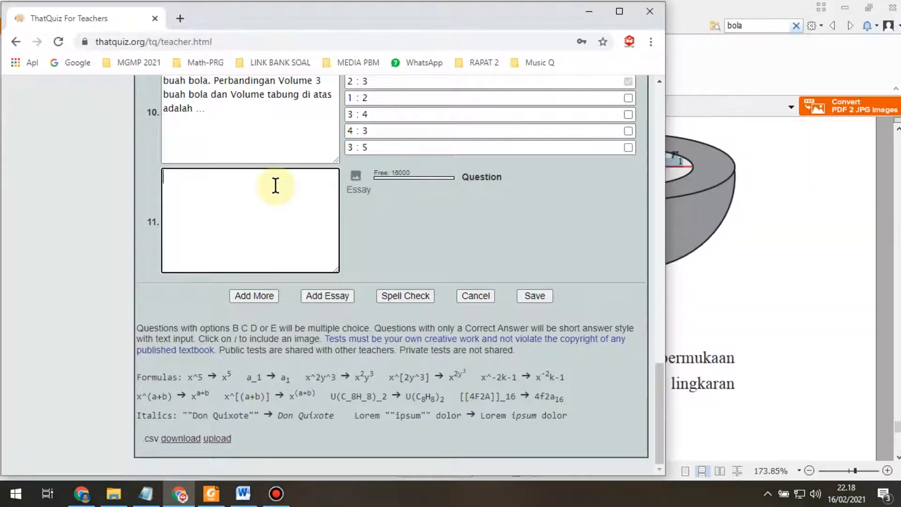
# Step: Paste the copied problem 6 text into essay question 11
pyautogui.click(275, 186)
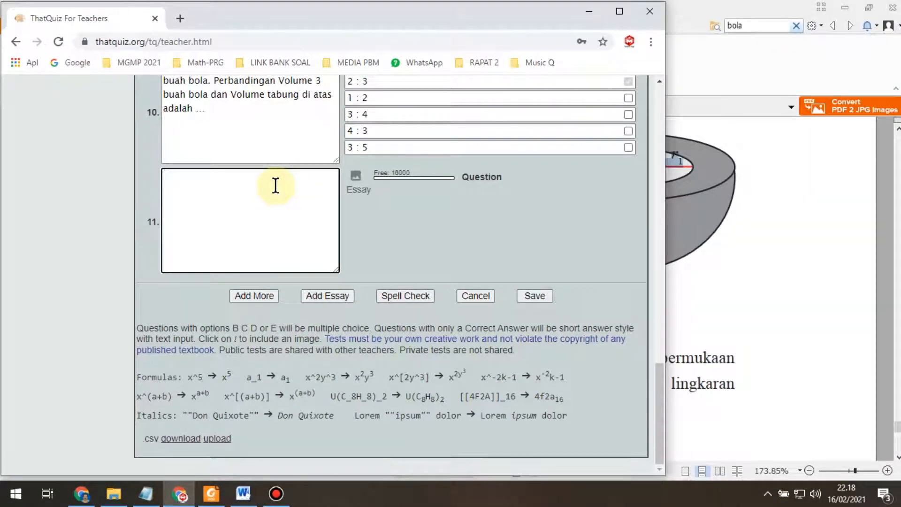
pyautogui.hotkey('ctrl', 'v')
pyautogui.scroll(5, 254, 238)
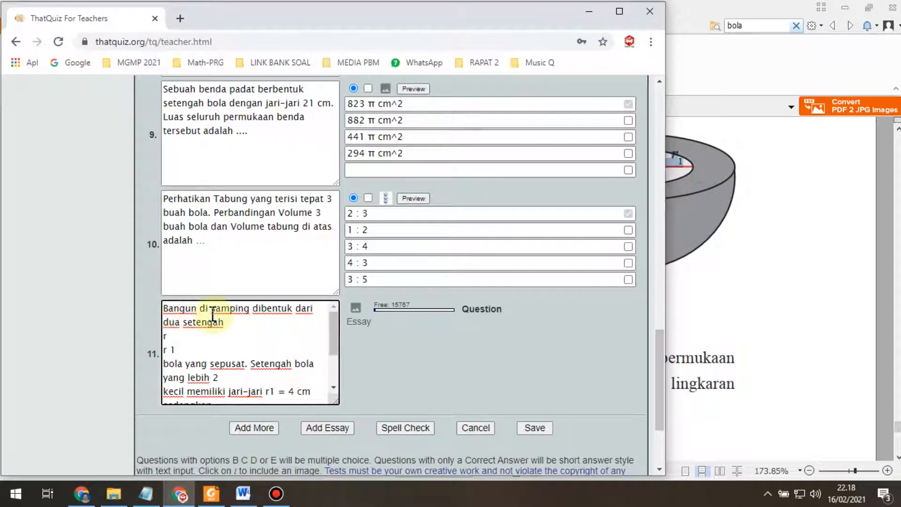
# Step: Replace 'samping' with 'atas' and join 'setengah bola' onto one line in question 11
pyautogui.moveTo(211, 308); pyautogui.dragTo(250, 309)
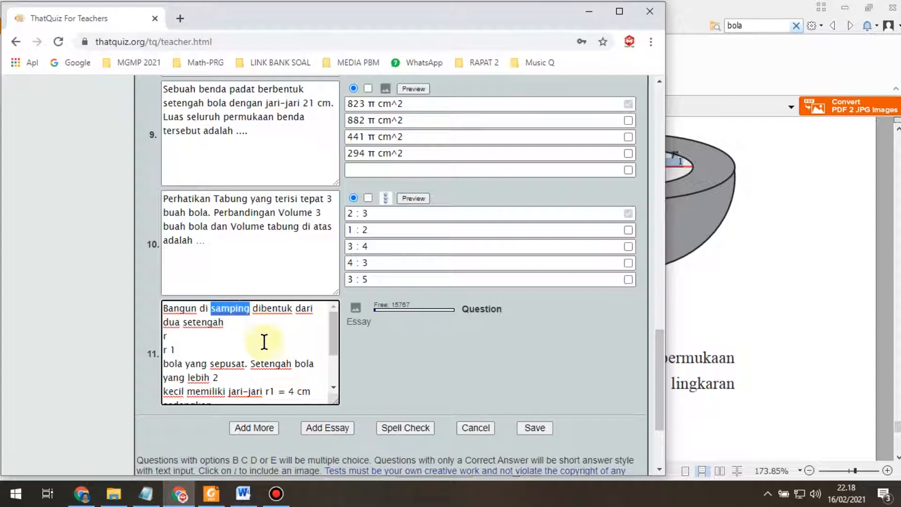
pyautogui.write('atas')
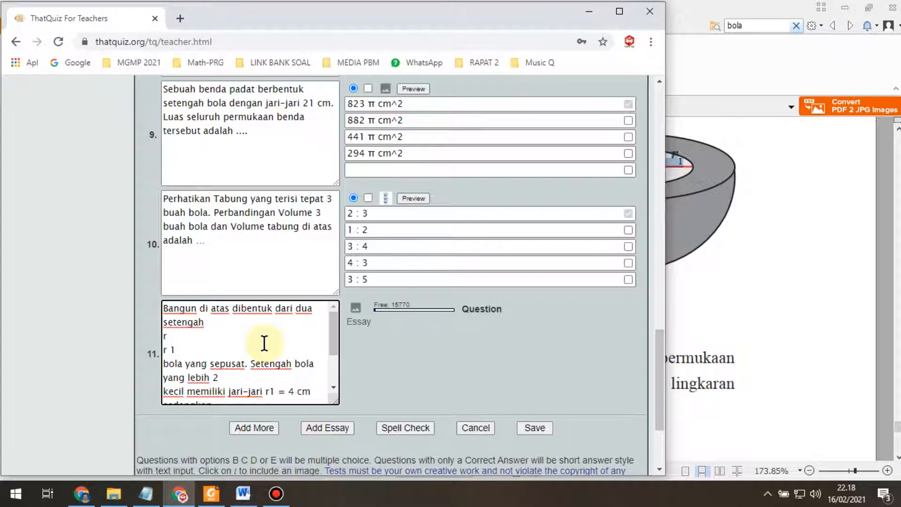
pyautogui.press('Delete')
pyautogui.press('Delete')
pyautogui.press('Delete')
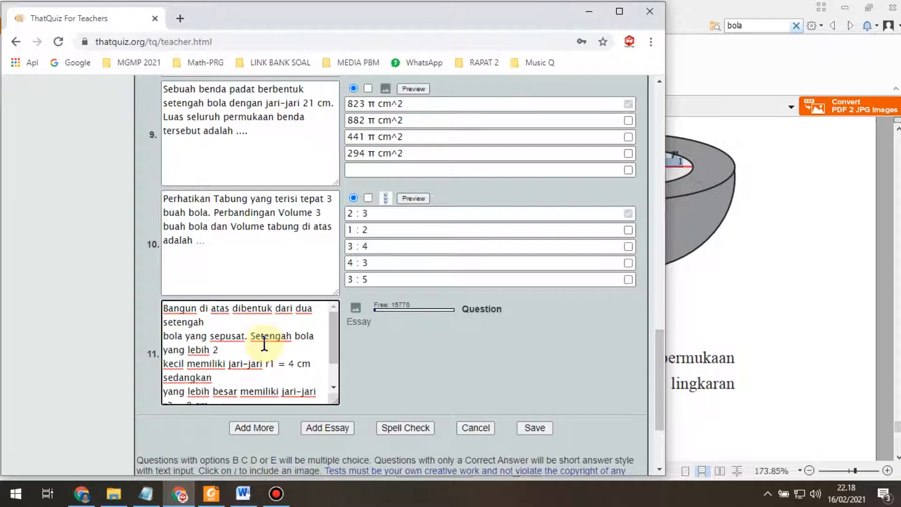
pyautogui.press('Delete')
pyautogui.press('Right')
pyautogui.press('Right')
pyautogui.press('Right')
pyautogui.press('Right')
pyautogui.press('Right')
pyautogui.press('Right')
pyautogui.press('Right')
pyautogui.press('Right')
pyautogui.press('Right')
pyautogui.press('Right')
pyautogui.press('Right')
pyautogui.press('Right')
pyautogui.press('Right')
pyautogui.press('Right')
pyautogui.press('Right')
pyautogui.press('Right')
pyautogui.press('Right')
pyautogui.press('Right')
pyautogui.press('Right')
pyautogui.press('Right')
pyautogui.press('Right')
pyautogui.press('Right')
pyautogui.press('Right')
pyautogui.press('Right')
pyautogui.press('Right')
pyautogui.press('Right')
pyautogui.press('Right')
pyautogui.press('Right')
pyautogui.press('Right')
pyautogui.press('Right')
pyautogui.press('Right')
pyautogui.press('Right')
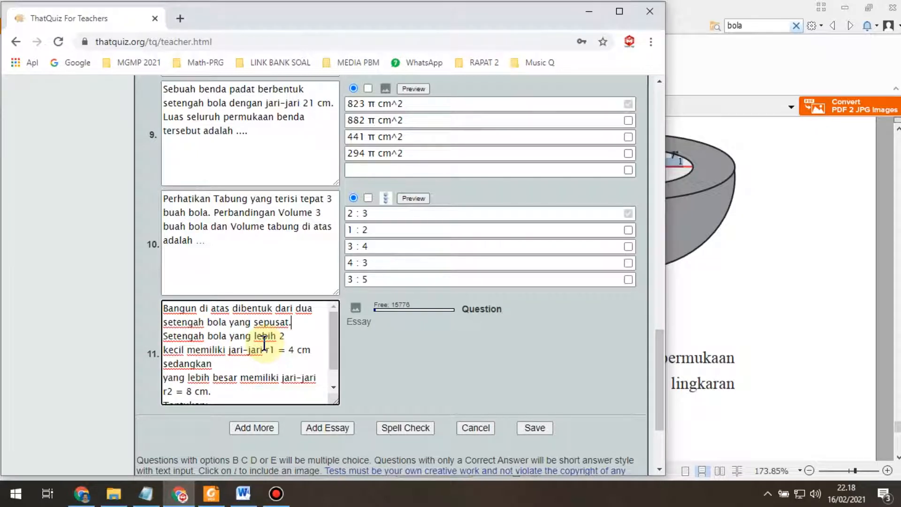
pyautogui.press('Right')
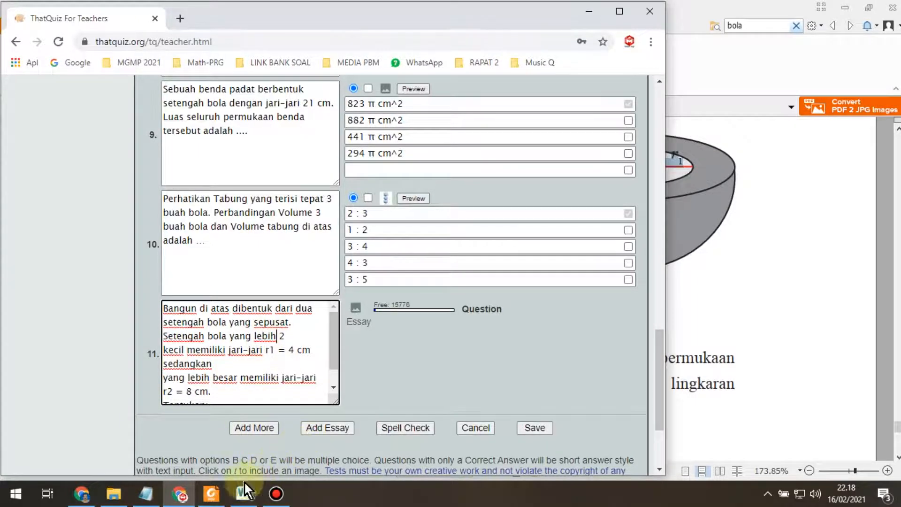
pyautogui.click(212, 494)
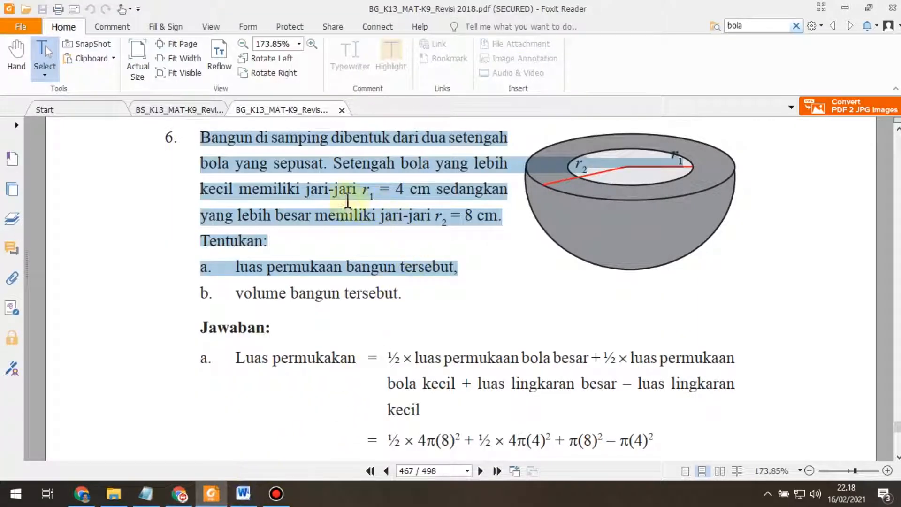
# Step: Deselect problem 6's highlighted text in the PDF and return to the ThatQuiz editor
pyautogui.click(484, 174)
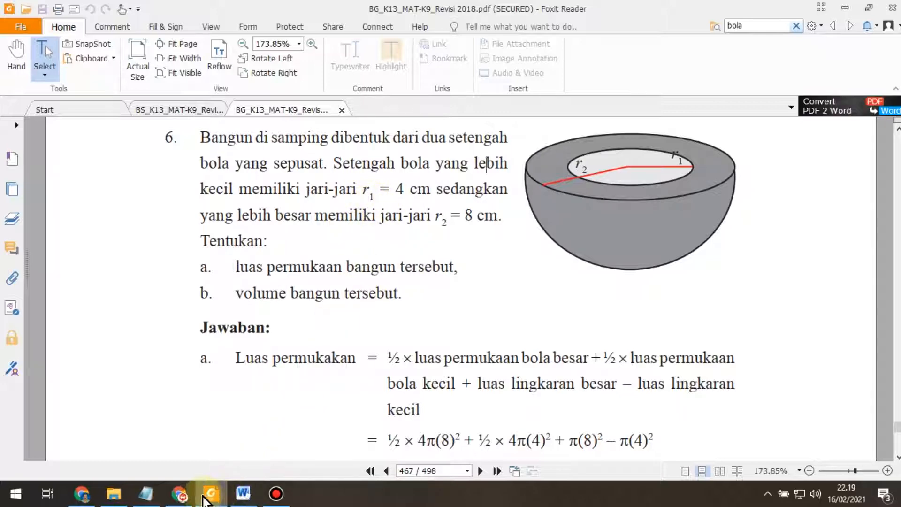
pyautogui.click(180, 493)
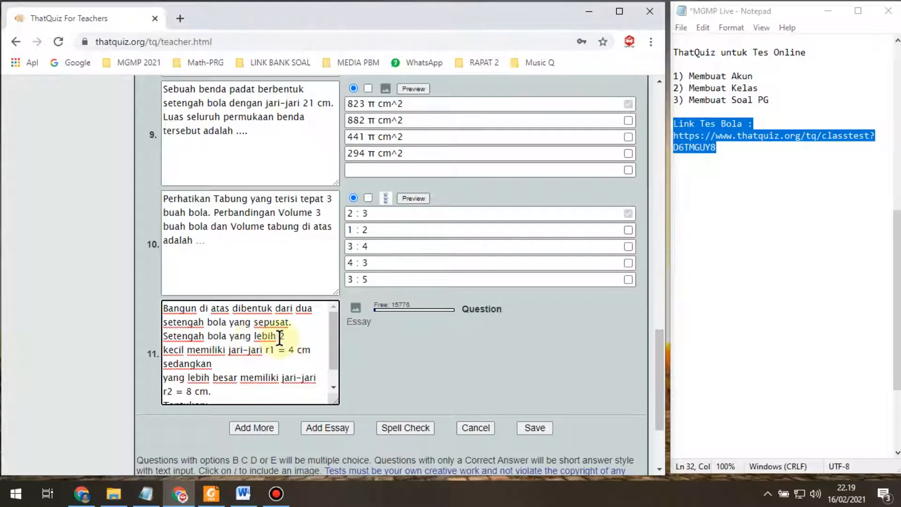
# Step: Remove the stray '2', join the broken lines and change r1 and r2 to r_1 and r_2
pyautogui.press('BackSpace')
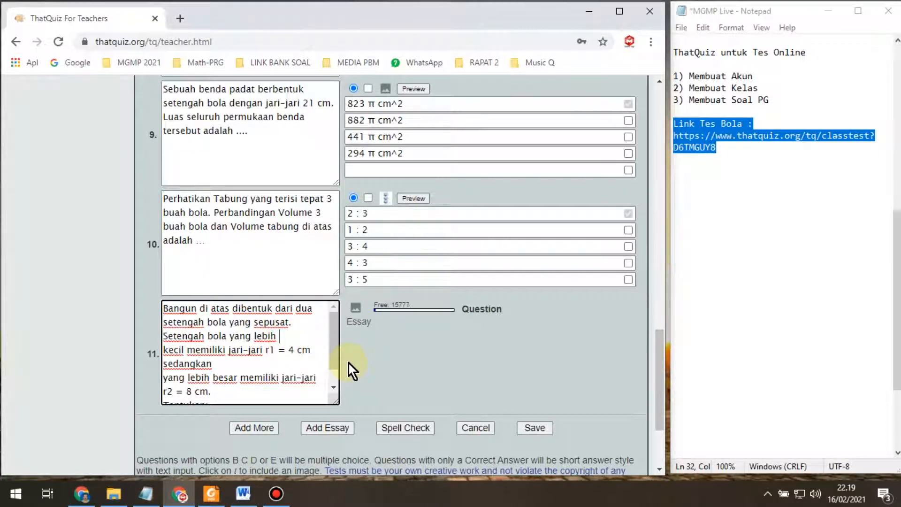
pyautogui.press('Delete')
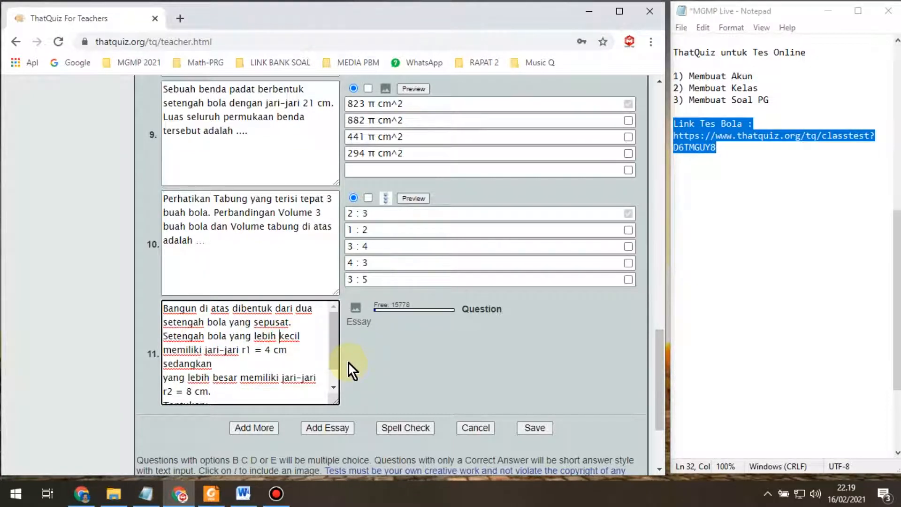
pyautogui.press('Right')
pyautogui.press('Right')
pyautogui.press('Right')
pyautogui.press('Right')
pyautogui.press('Right')
pyautogui.press('Right')
pyautogui.press('Right')
pyautogui.press('Right')
pyautogui.press('Right')
pyautogui.press('Right')
pyautogui.press('Right')
pyautogui.press('Right')
pyautogui.press('Right')
pyautogui.press('Right')
pyautogui.press('Right')
pyautogui.press('Right')
pyautogui.press('Right')
pyautogui.press('Right')
pyautogui.press('Right')
pyautogui.press('Right')
pyautogui.write('_')
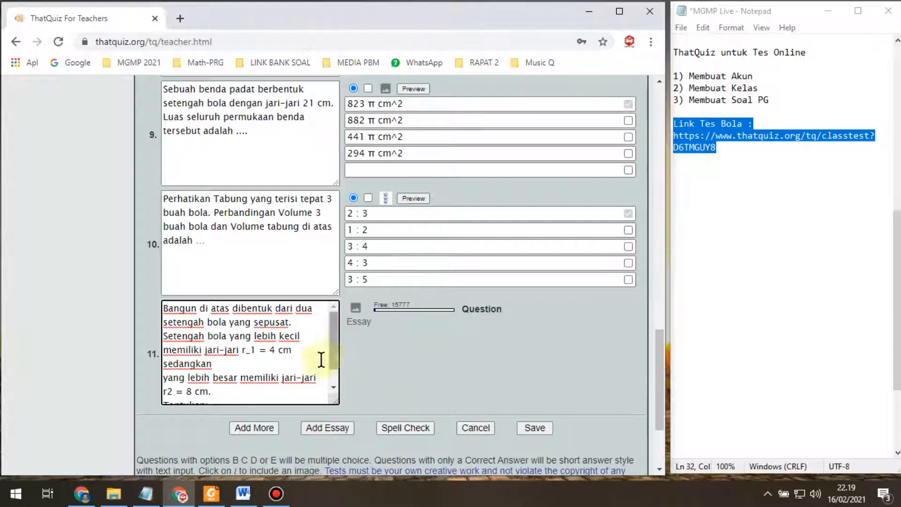
pyautogui.click(252, 363)
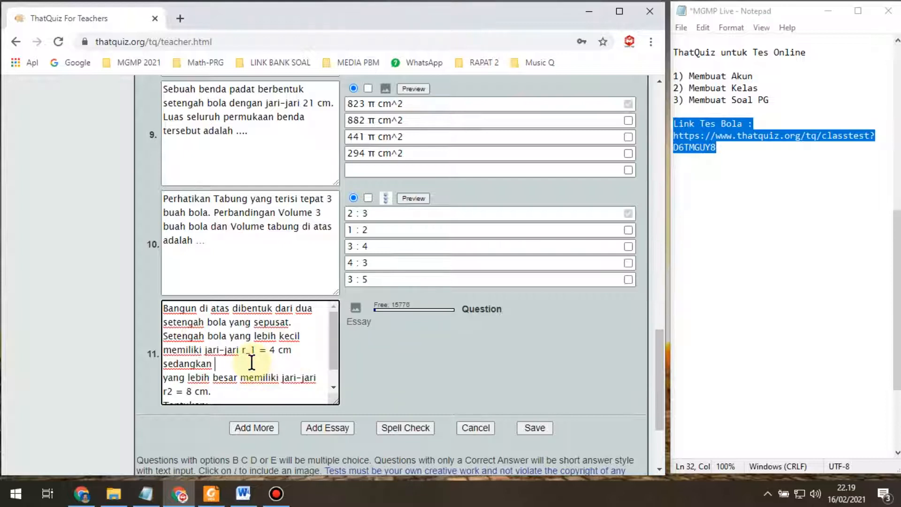
pyautogui.press('Delete')
pyautogui.press('Right')
pyautogui.press('Right')
pyautogui.press('Right')
pyautogui.press('Right')
pyautogui.press('Right')
pyautogui.press('Right')
pyautogui.press('Right')
pyautogui.press('Right')
pyautogui.press('Right')
pyautogui.press('Right')
pyautogui.press('Right')
pyautogui.press('Right')
pyautogui.press('Right')
pyautogui.press('Right')
pyautogui.press('Right')
pyautogui.press('Right')
pyautogui.press('Right')
pyautogui.press('Right')
pyautogui.press('Right')
pyautogui.press('Right')
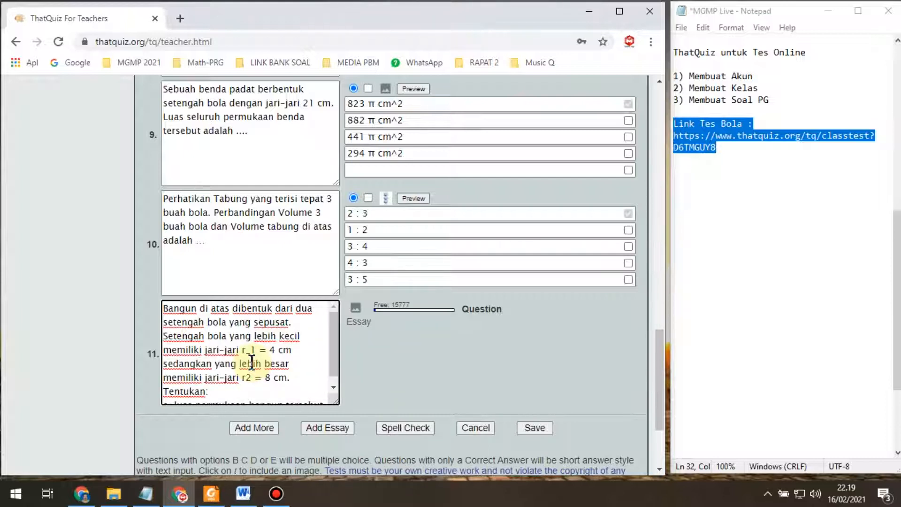
pyautogui.press('Right')
pyautogui.write('_')
# Step: Delete the 'a.' list label from the last line of question 11
pyautogui.press('Right')
pyautogui.press('Down')
pyautogui.press('Down')
pyautogui.press('Home')
pyautogui.hotkey('shift', 'Right')
pyautogui.hotkey('shift', 'Right')
pyautogui.hotkey('shift', 'Right')
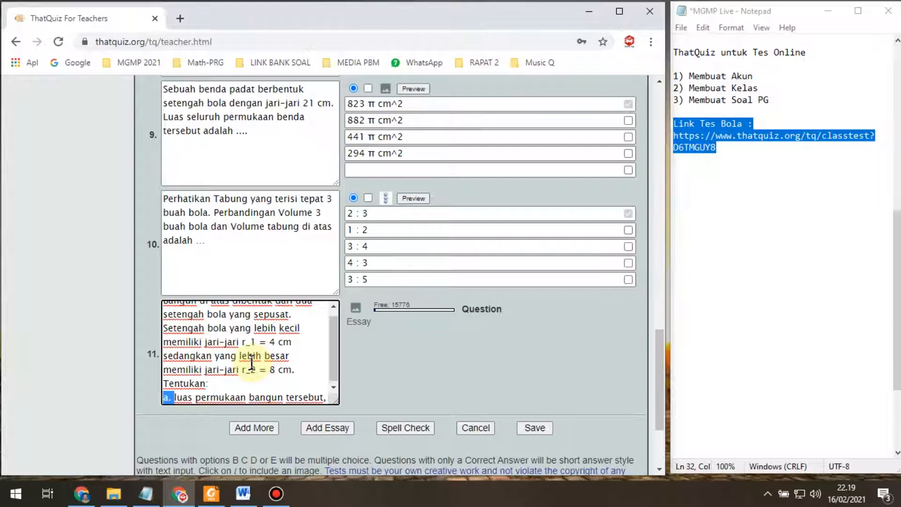
pyautogui.press('BackSpace')
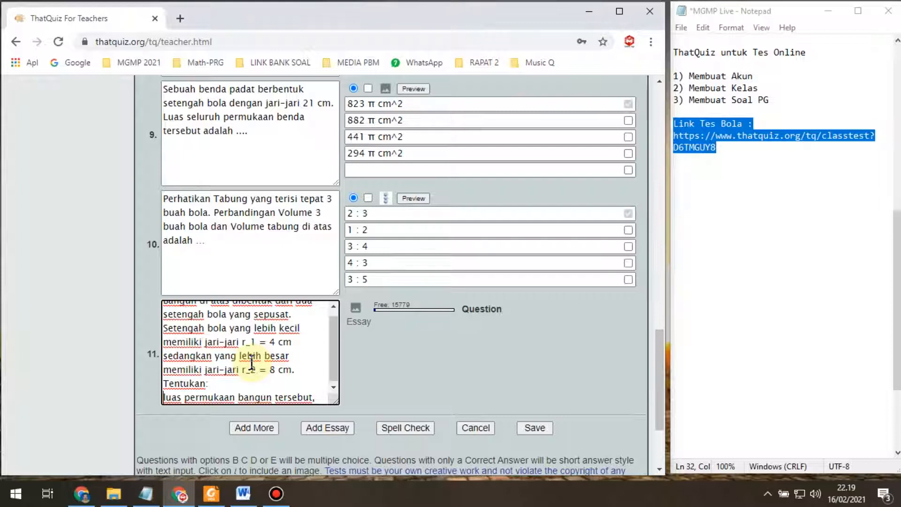
pyautogui.scroll(-1, 192, 394)
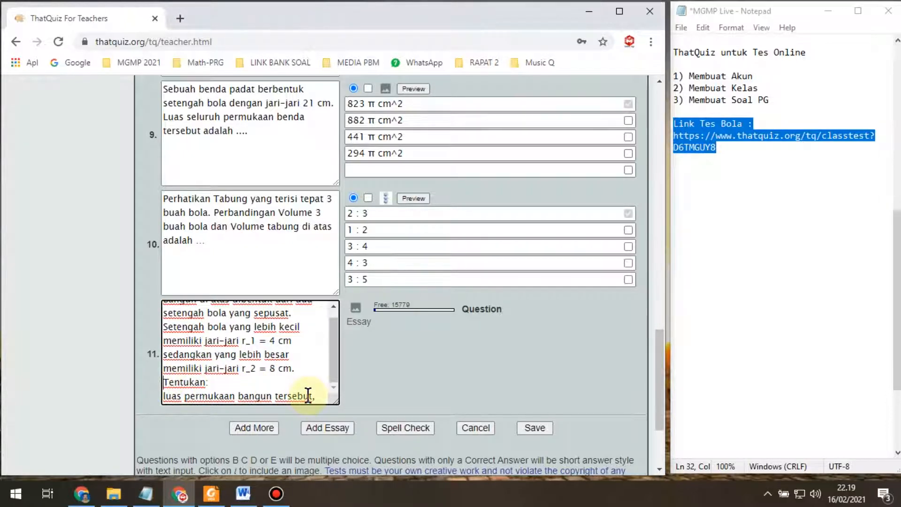
pyautogui.scroll(-3, 308, 394)
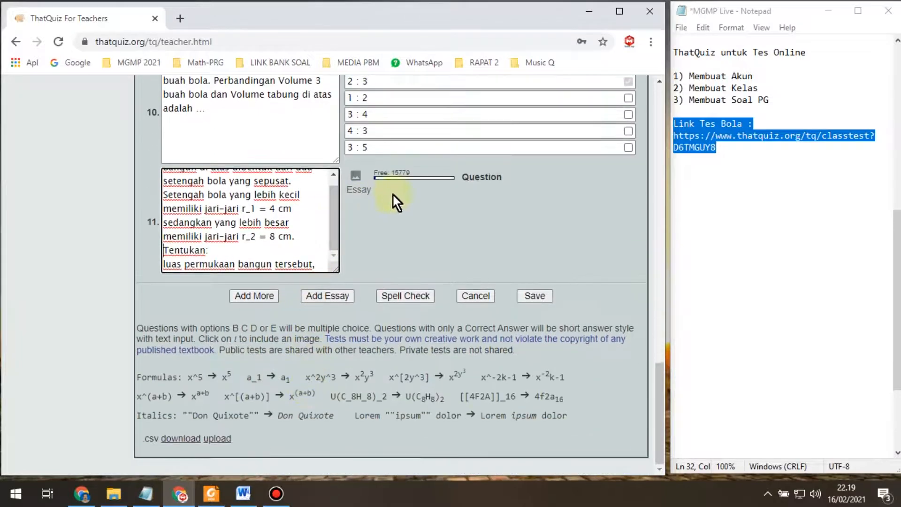
pyautogui.scroll(2, 370, 274)
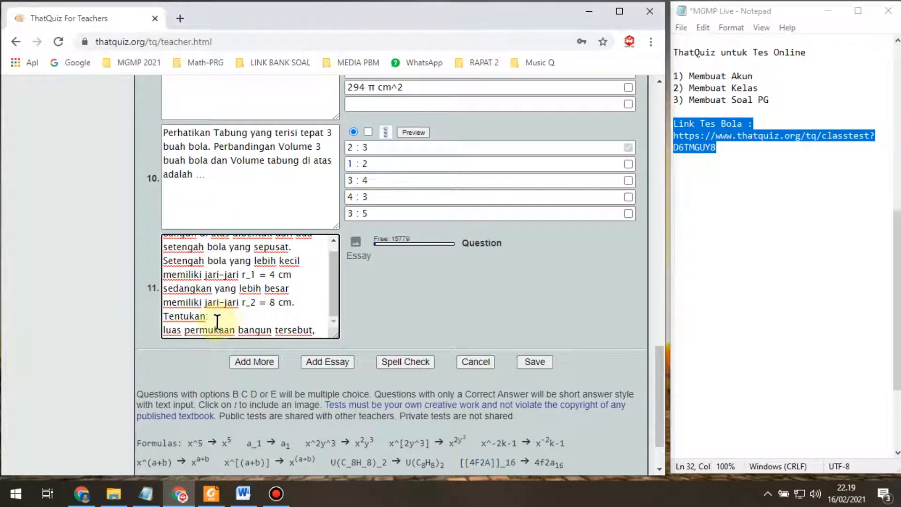
# Step: Replace 'Tentukan:' with 'Maka' and end the sentence with 'tersebut = ....'
pyautogui.doubleClick(211, 319)
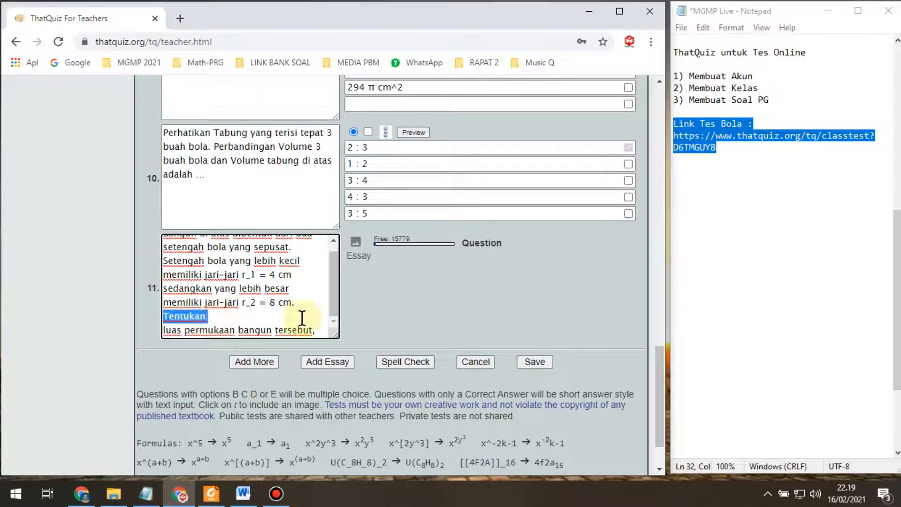
pyautogui.press('BackSpace')
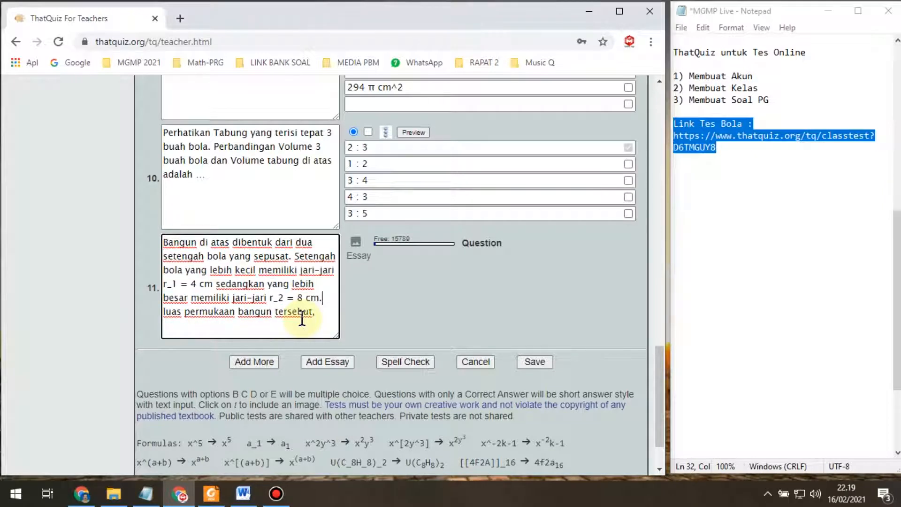
pyautogui.press('Right')
pyautogui.press('BackSpace')
pyautogui.write('Maka')
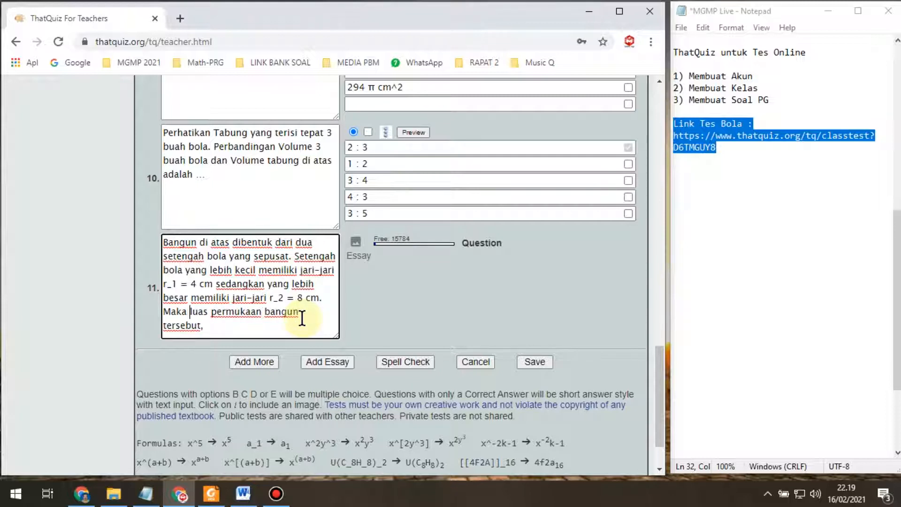
pyautogui.press('Down')
pyautogui.press('Right')
pyautogui.press('Right')
pyautogui.write('=')
pyautogui.press('Right')
pyautogui.write('...')
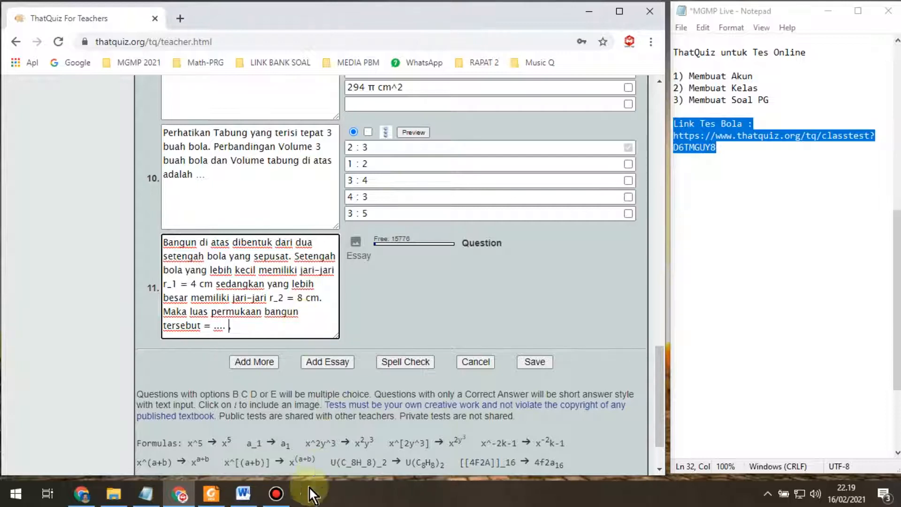
# Step: Copy 'π cm²' from the 208π cm² worked answer in the textbook PDF, then go back to ThatQuiz
pyautogui.click(211, 493)
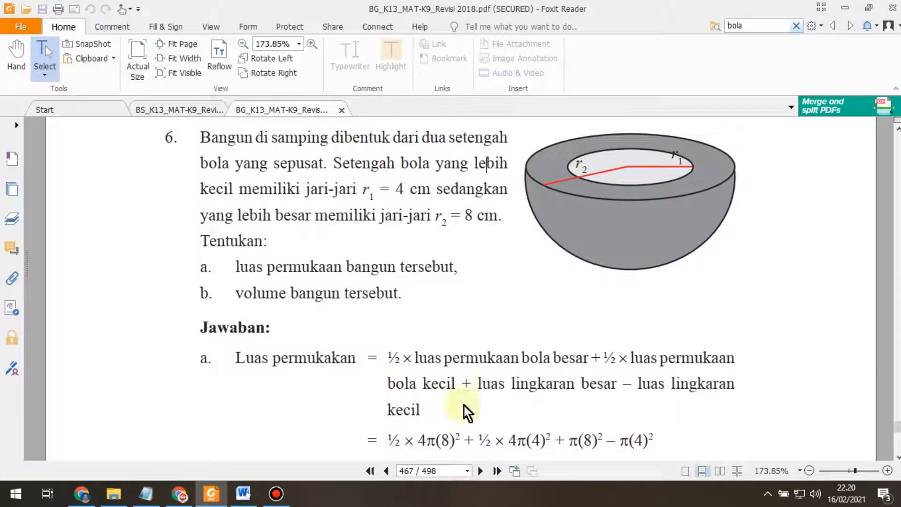
pyautogui.scroll(-3, 451, 404)
pyautogui.moveTo(413, 422); pyautogui.dragTo(477, 434)
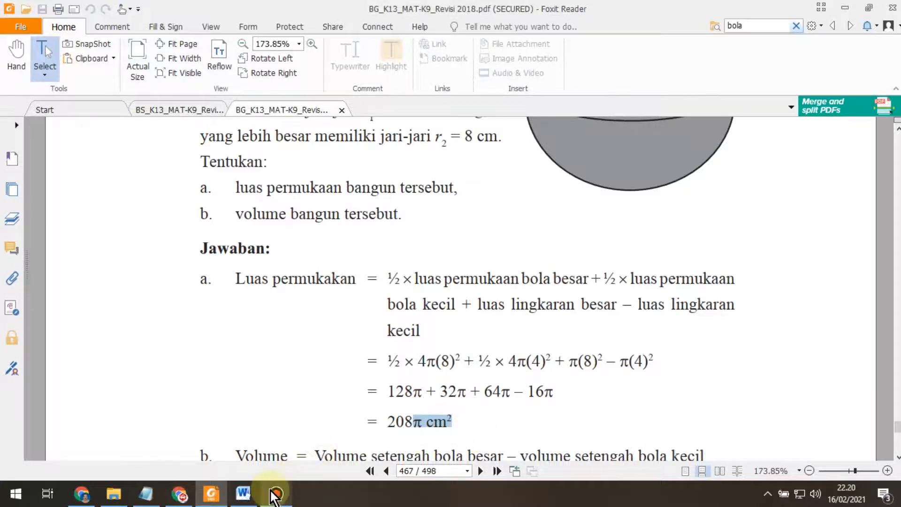
pyautogui.click(179, 493)
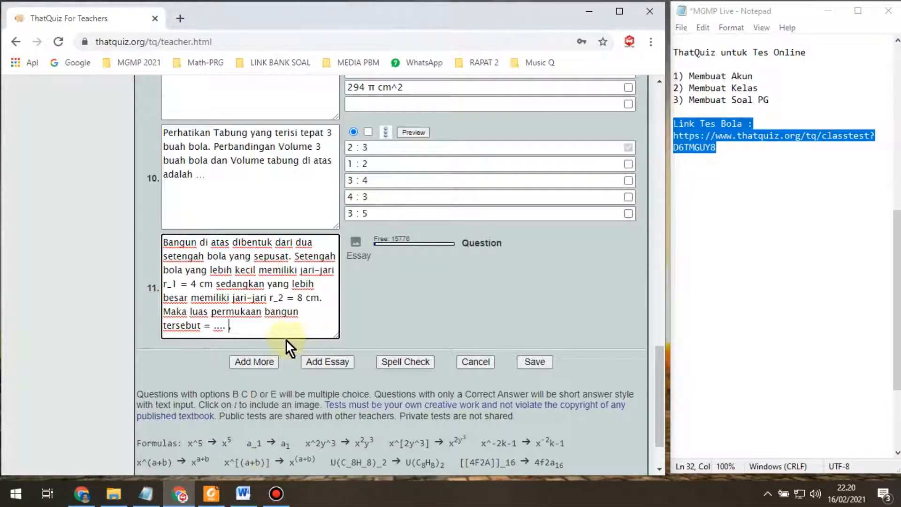
# Step: Paste the unit after the blank so question 11 ends with 'π cm^2.'
pyautogui.write('π cm2')
pyautogui.press('Left')
pyautogui.write('^')
pyautogui.press('Right')
pyautogui.write('.')
# Step: Attach the Uraian-1 hemisphere bowl picture to question 11 and save the test
pyautogui.click(356, 243)
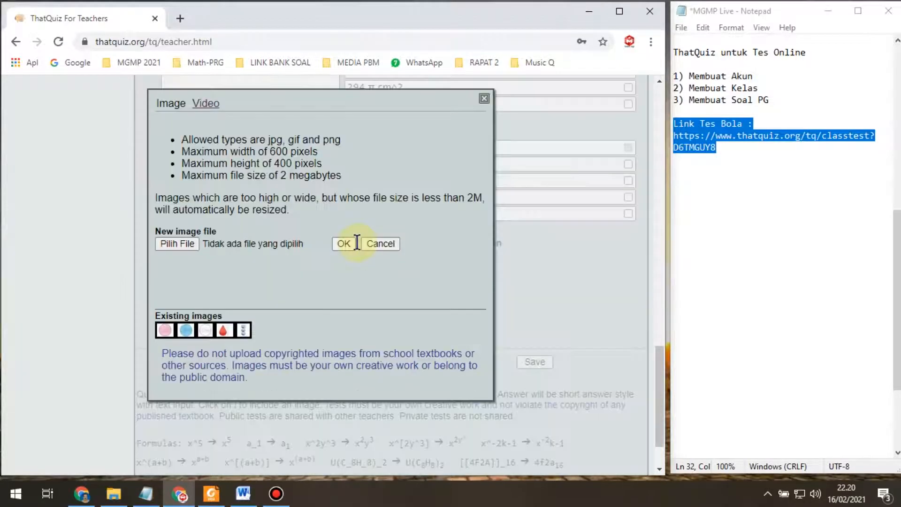
pyautogui.click(187, 242)
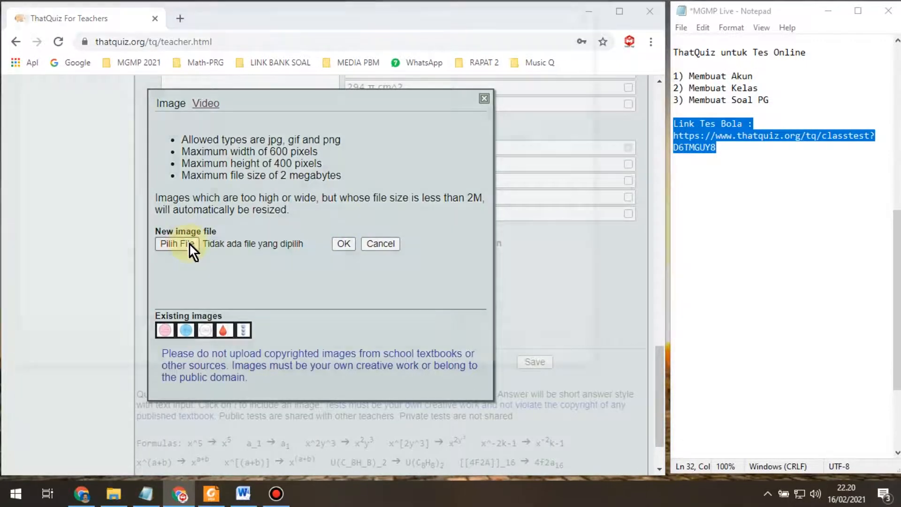
pyautogui.click(420, 122)
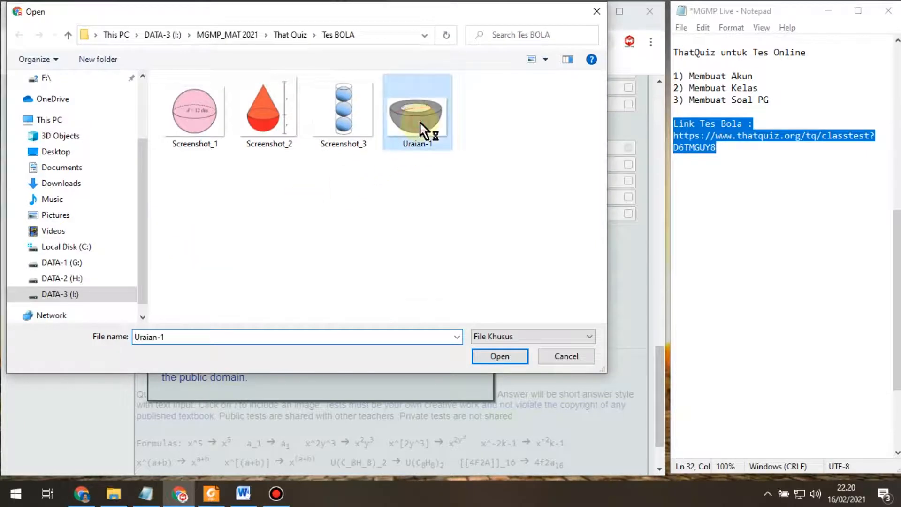
pyautogui.click(500, 356)
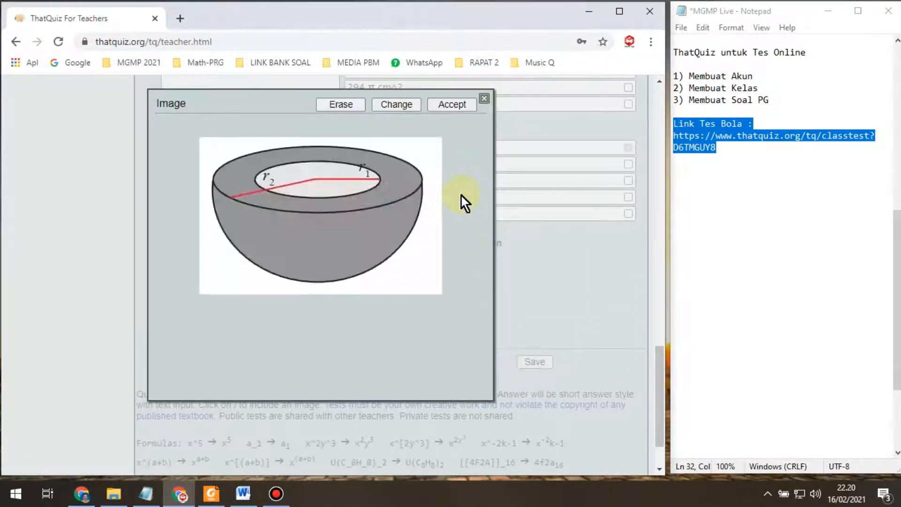
pyautogui.click(457, 104)
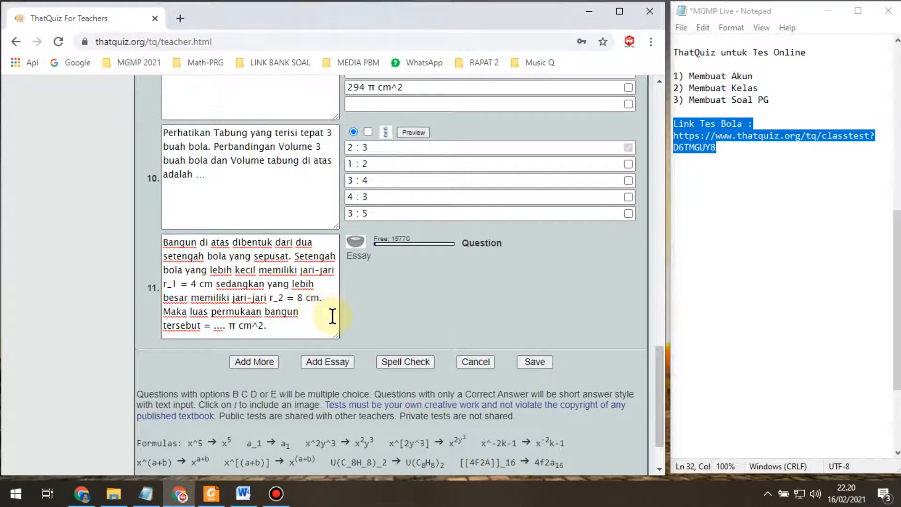
pyautogui.click(539, 365)
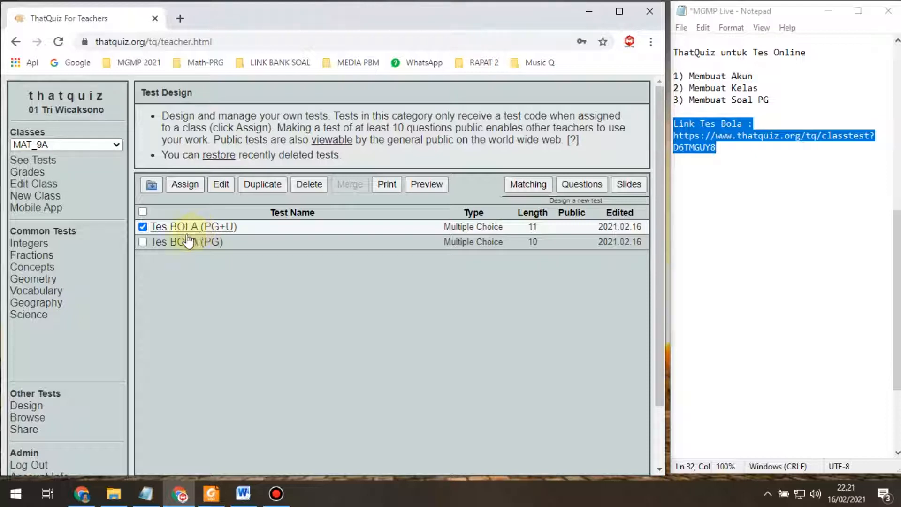
# Step: Assign the checked Tes BOLA (PG+U) test to MAT_9A and open its class-test settings
pyautogui.click(184, 188)
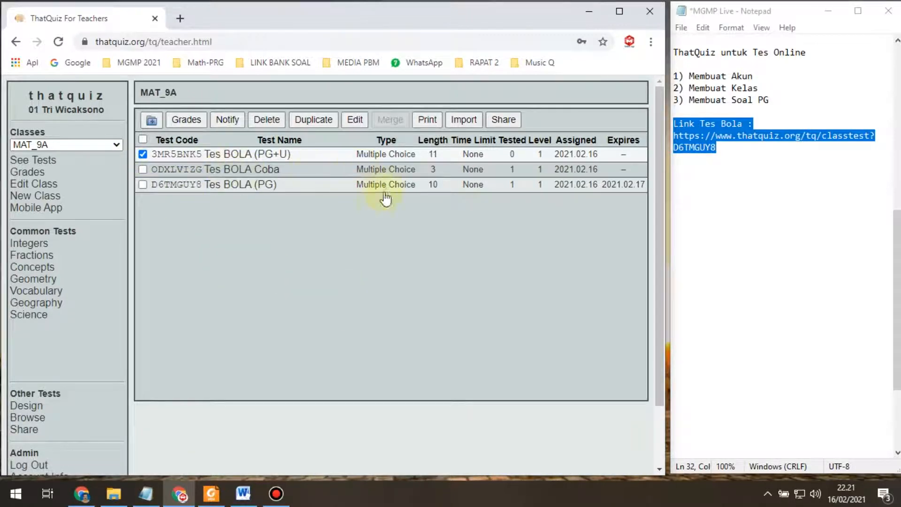
pyautogui.click(245, 159)
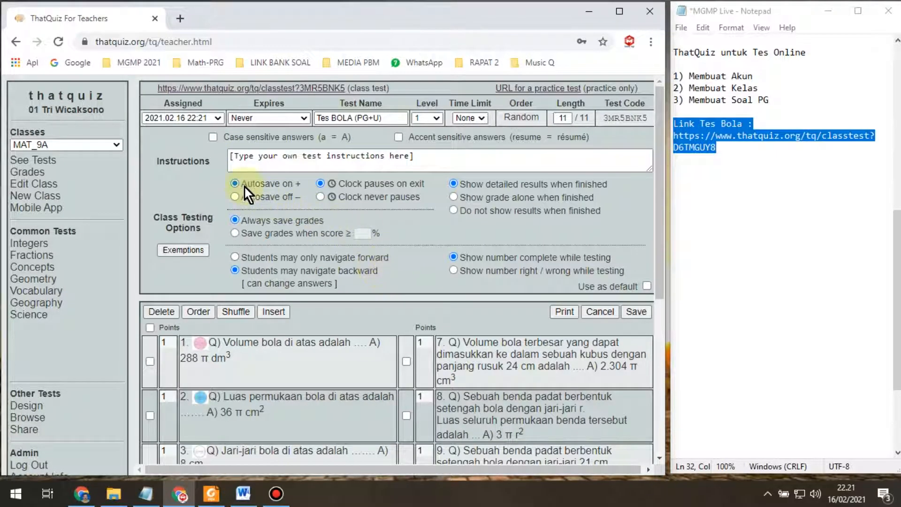
# Step: Enter the test instructions 'Link ini ditutup tgl 20/2/2021'
pyautogui.click(418, 159)
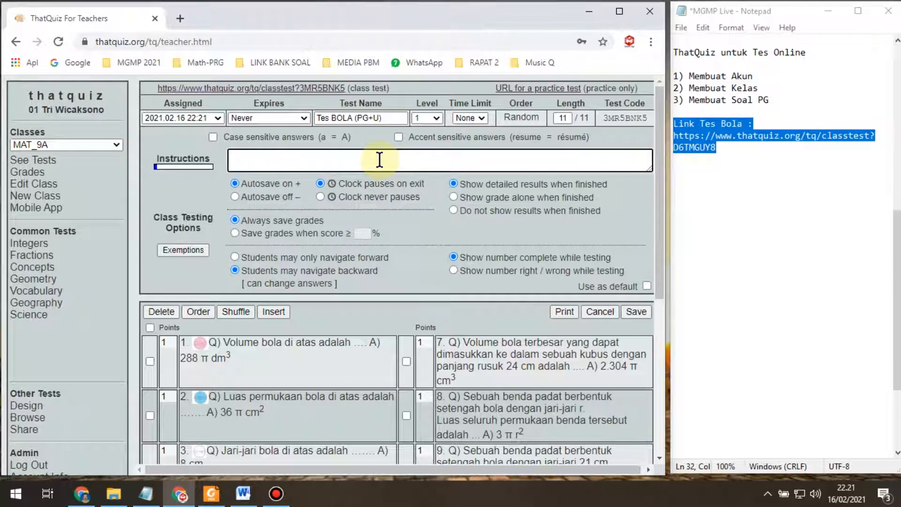
pyautogui.write('Link ini ditutup ')
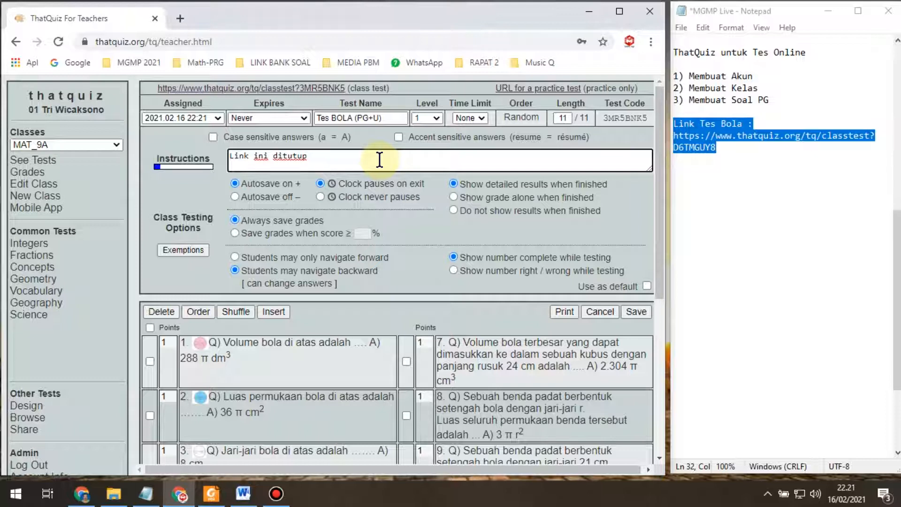
pyautogui.write('tgl')
pyautogui.write('20/2/2021')
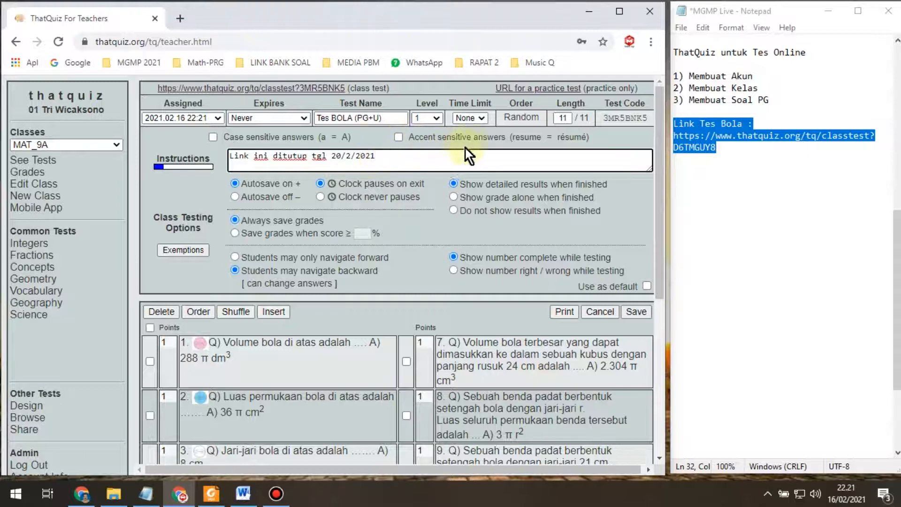
# Step: Keep no time limit and level 1, and choose 'Show grade alone when finished'
pyautogui.click(483, 120)
pyautogui.click(483, 120)
pyautogui.click(437, 119)
pyautogui.click(438, 120)
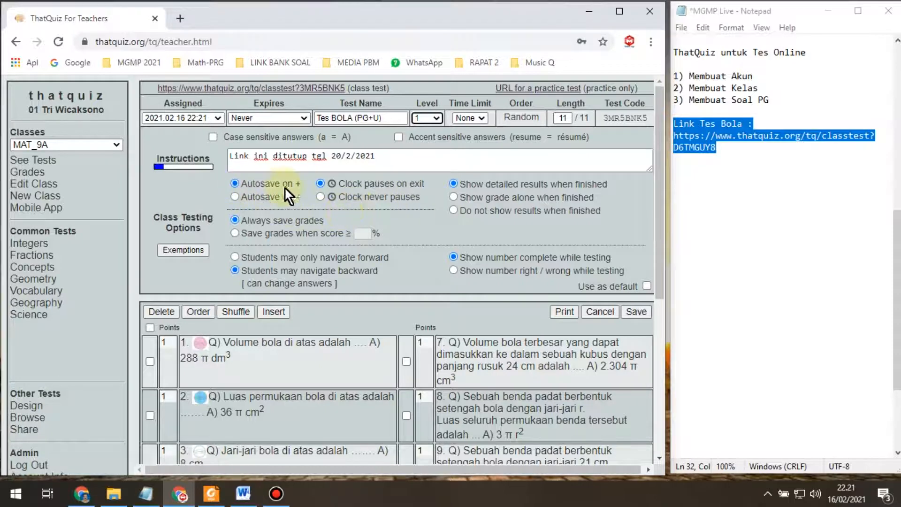
pyautogui.click(454, 198)
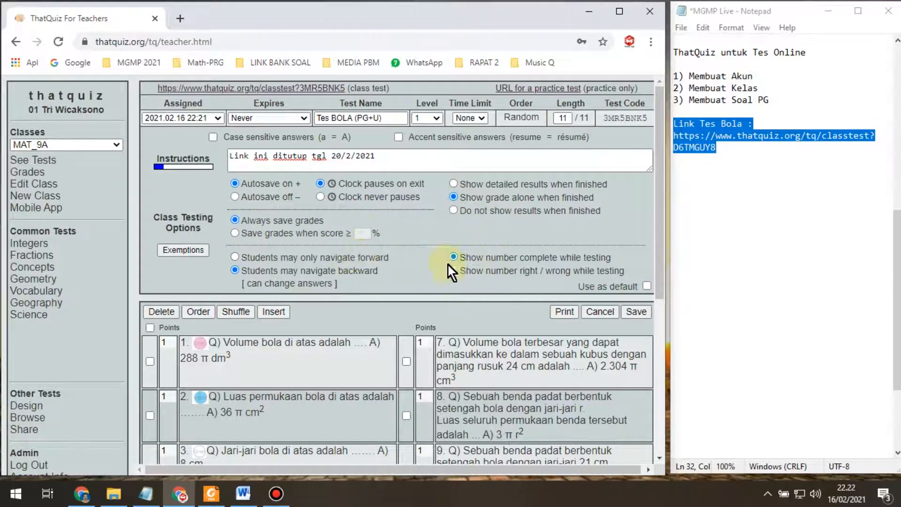
pyautogui.scroll(-6, 519, 258)
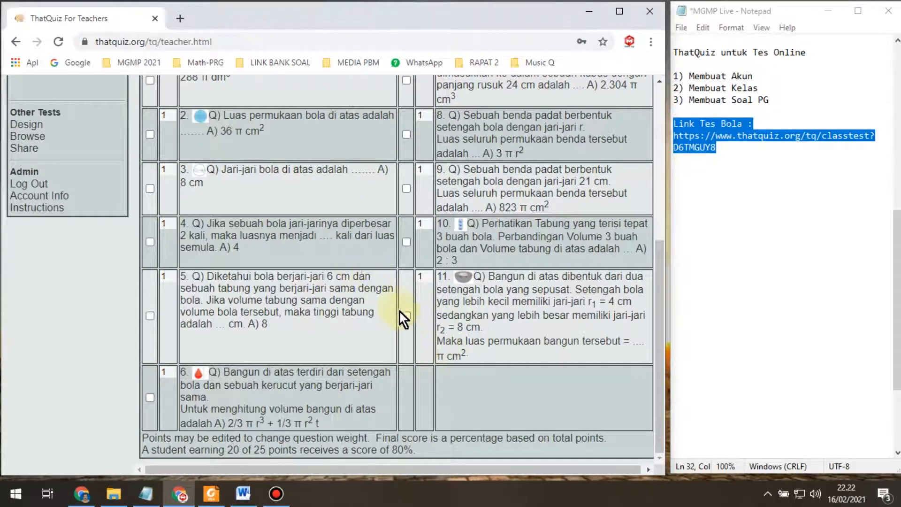
# Step: Change question 11's Points value from 1 to 5
pyautogui.doubleClick(422, 276)
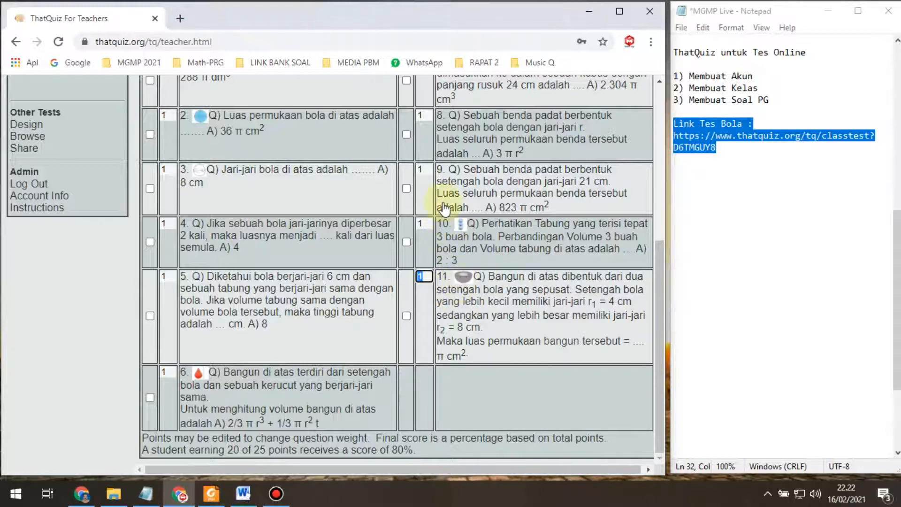
pyautogui.click(427, 277)
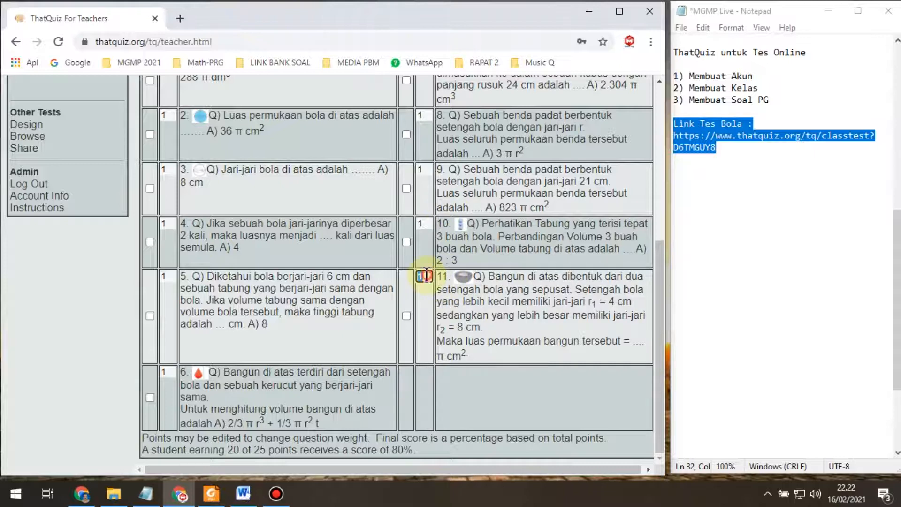
pyautogui.moveTo(430, 277); pyautogui.dragTo(416, 279)
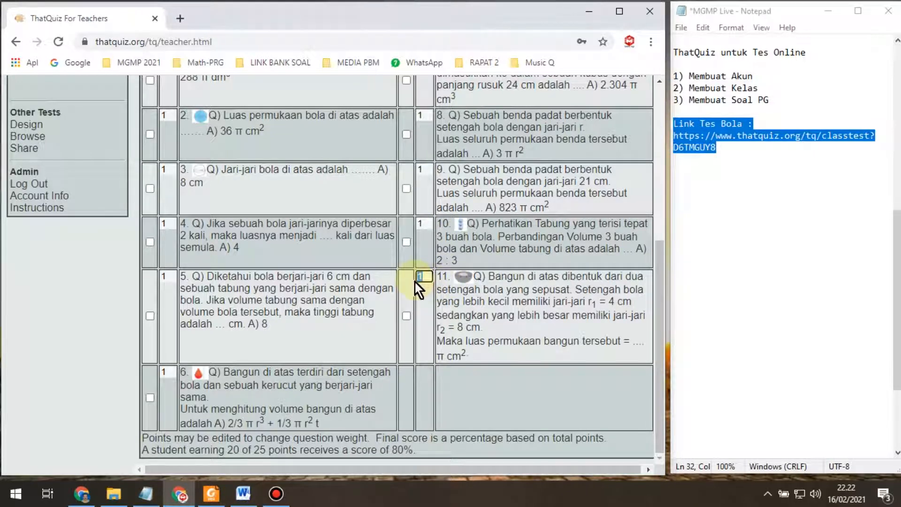
pyautogui.write('5')
pyautogui.scroll(1, 451, 347)
pyautogui.scroll(5, 450, 346)
pyautogui.scroll(-6, 423, 329)
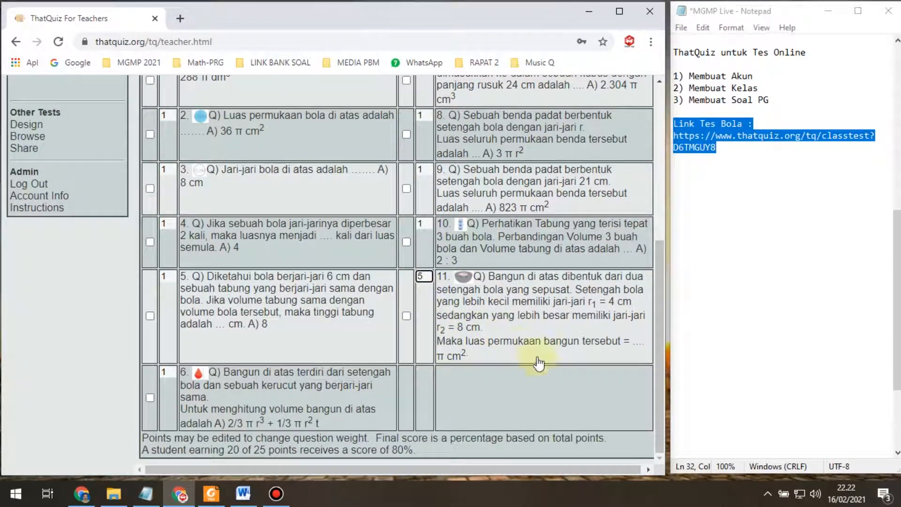
pyautogui.scroll(5, 474, 309)
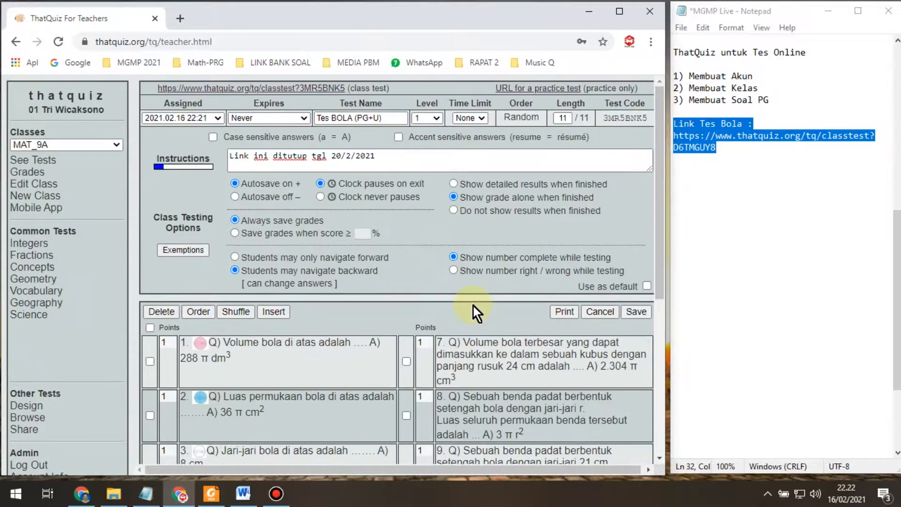
pyautogui.click(636, 312)
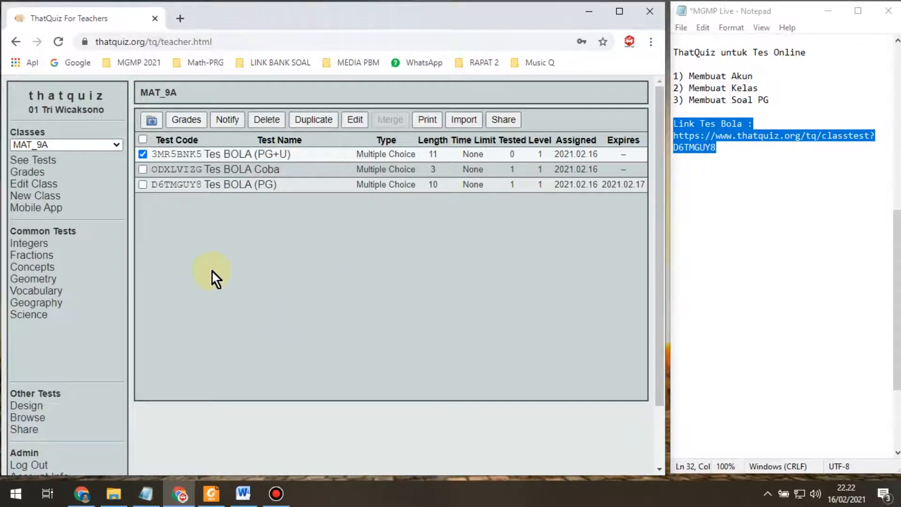
pyautogui.rightClick(187, 157)
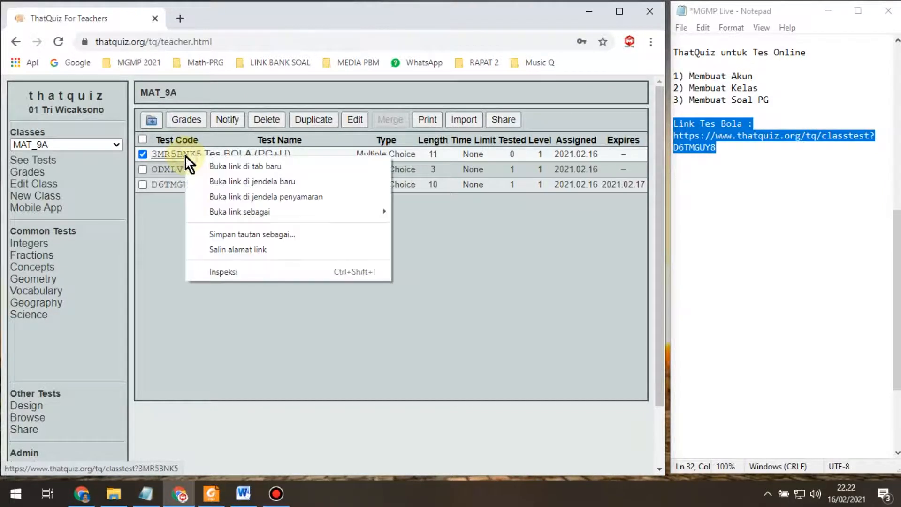
pyautogui.click(212, 249)
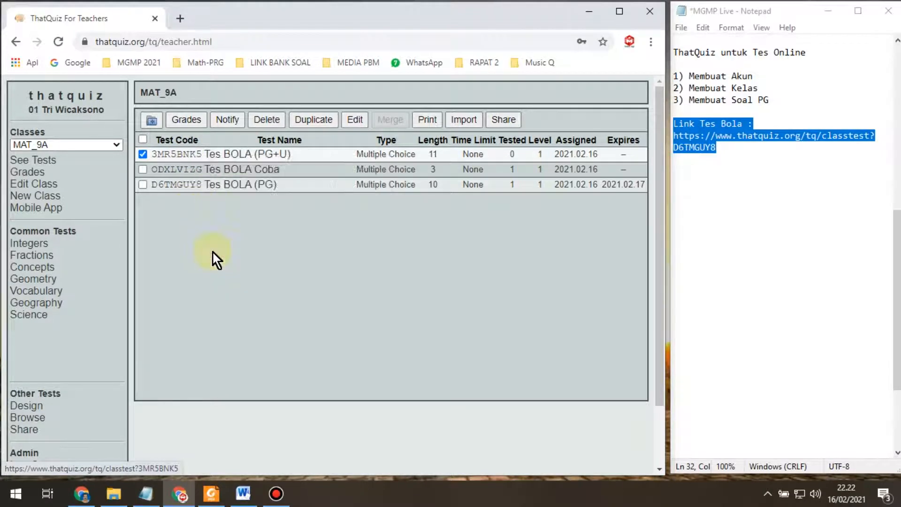
# Step: Relabel the first heading 'Link Tes Bola (PG):' and paste the new class-test link below it
pyautogui.click(699, 183)
pyautogui.click(748, 124)
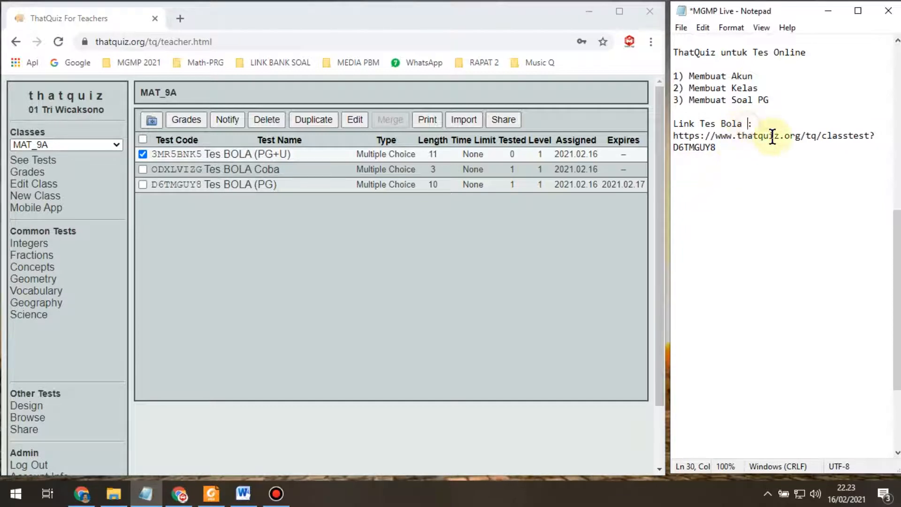
pyautogui.write('(PG)')
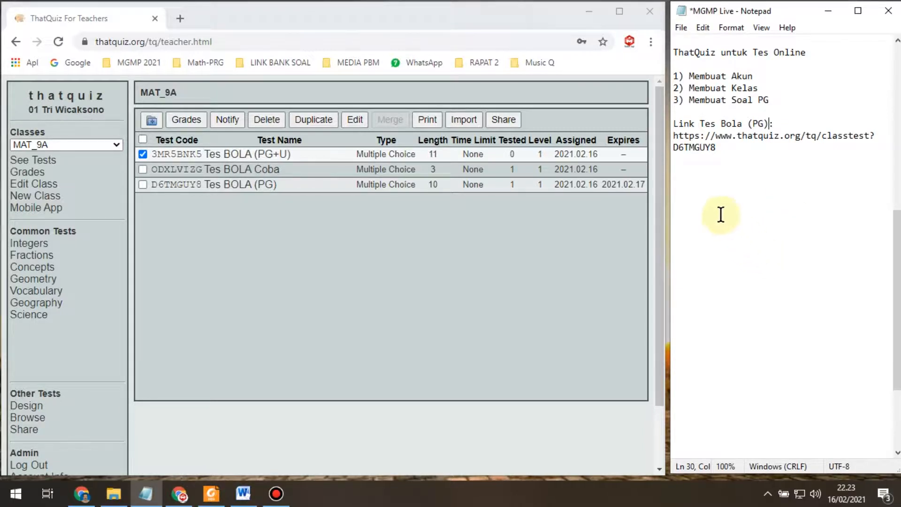
pyautogui.click(696, 178)
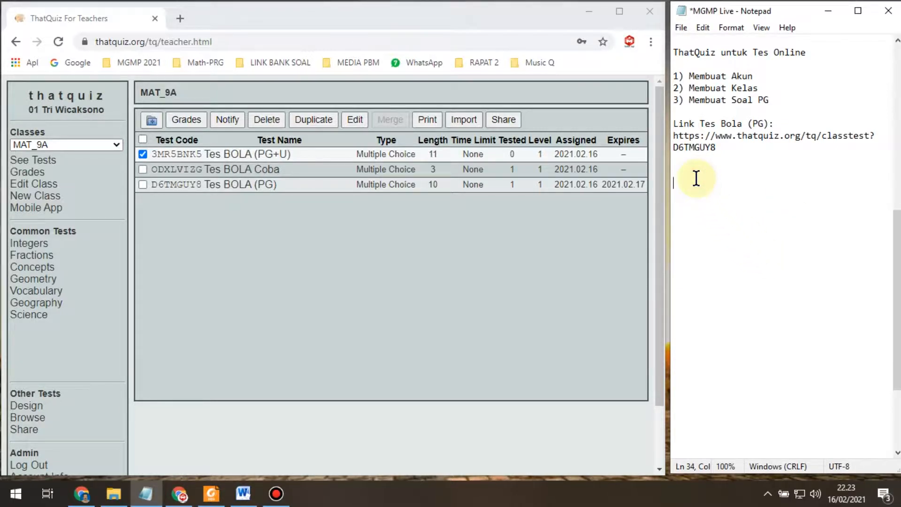
pyautogui.write('https://www.thatquiz.org/tq/classtest?3MR5BNK5')
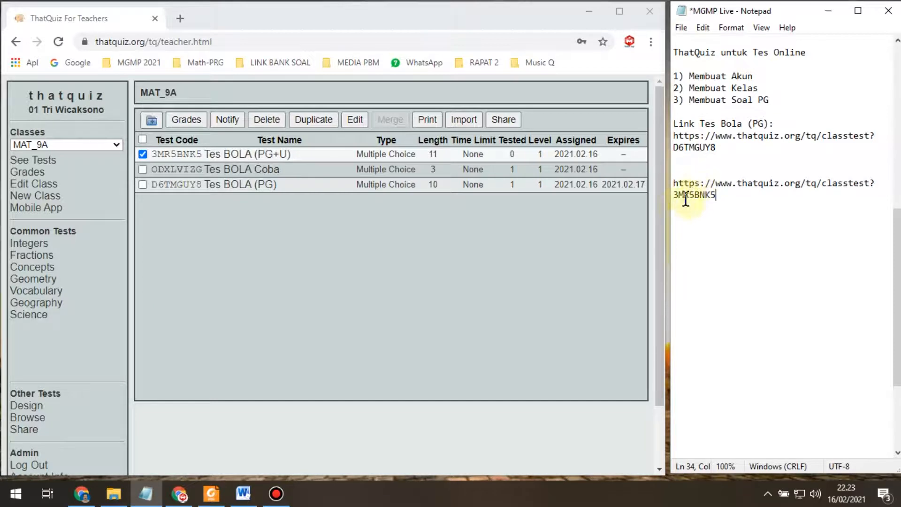
# Step: Add the heading 'Link Tes Bola (PG+U):' above the new link and select the entry
pyautogui.moveTo(675, 123); pyautogui.dragTo(775, 125)
pyautogui.hotkey('ctrl', 'c')
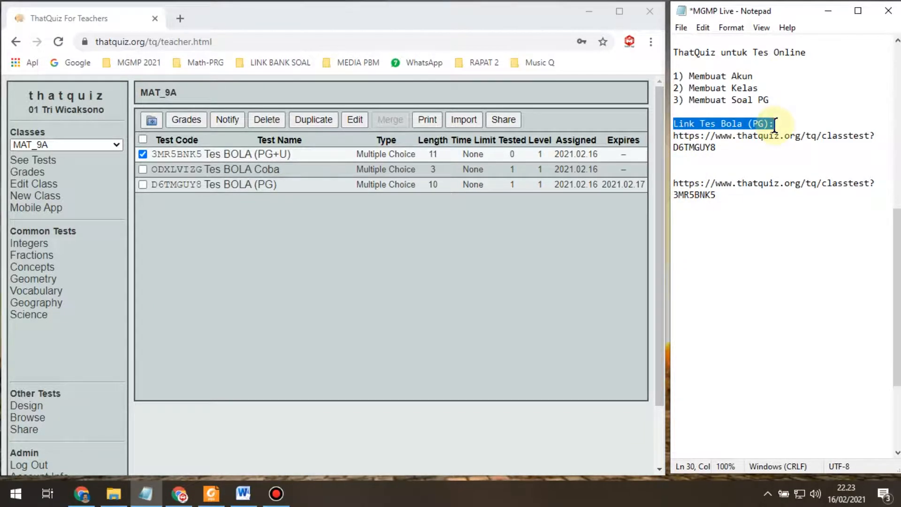
pyautogui.click(728, 170)
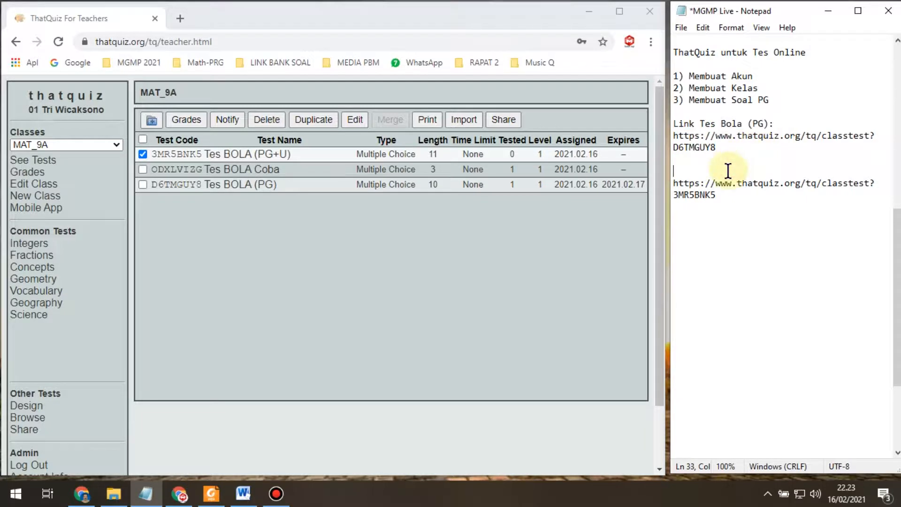
pyautogui.hotkey('ctrl', 'v')
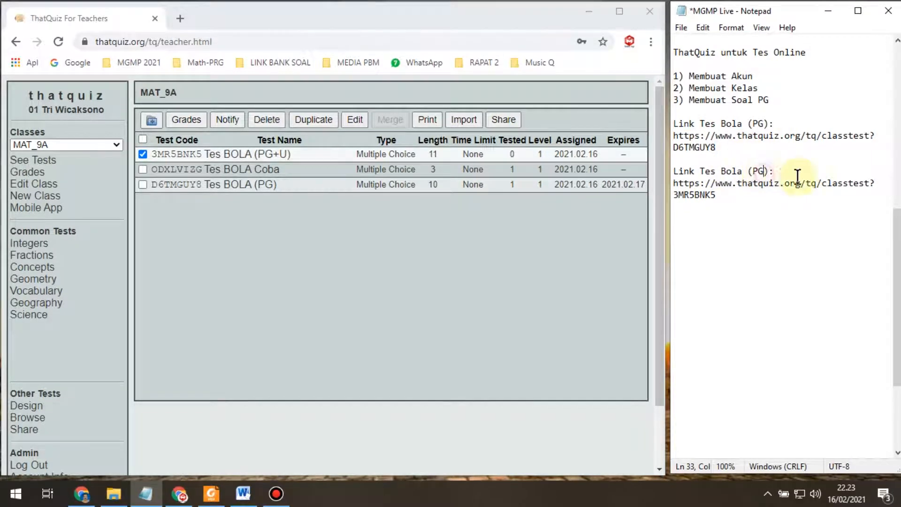
pyautogui.write('+U')
pyautogui.click(707, 207)
pyautogui.moveTo(677, 176); pyautogui.dragTo(718, 196)
pyautogui.click(684, 171)
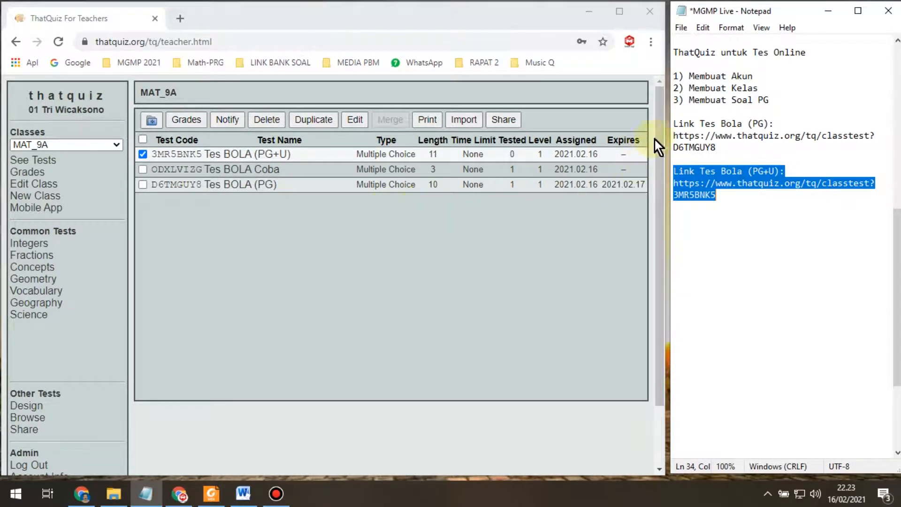
# Step: Add '4) Mensetting Tes' below step 3 in the list
pyautogui.click(686, 110)
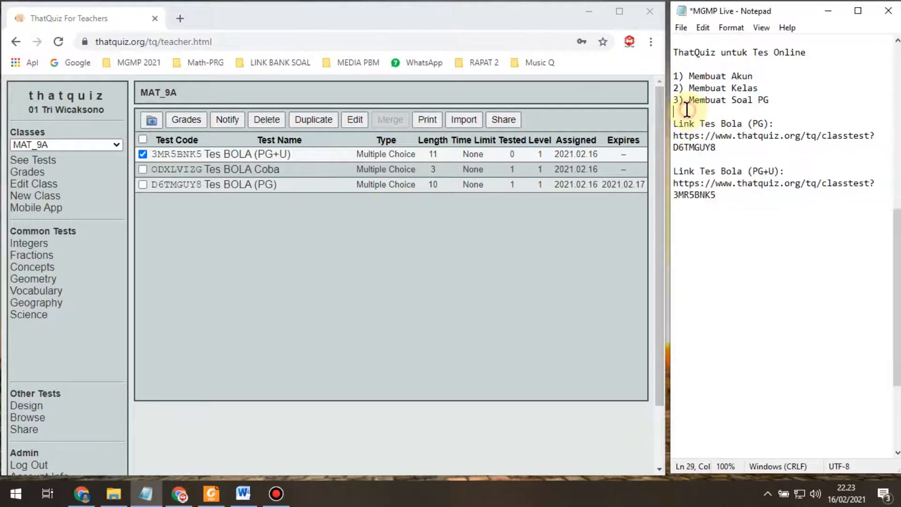
pyautogui.write('4) Mensetting ')
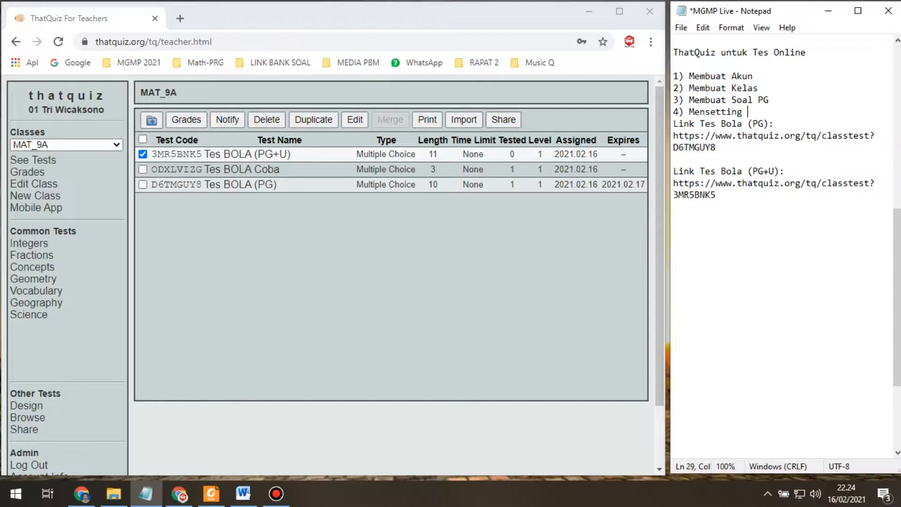
pyautogui.write('Tes')
pyautogui.press('Return')
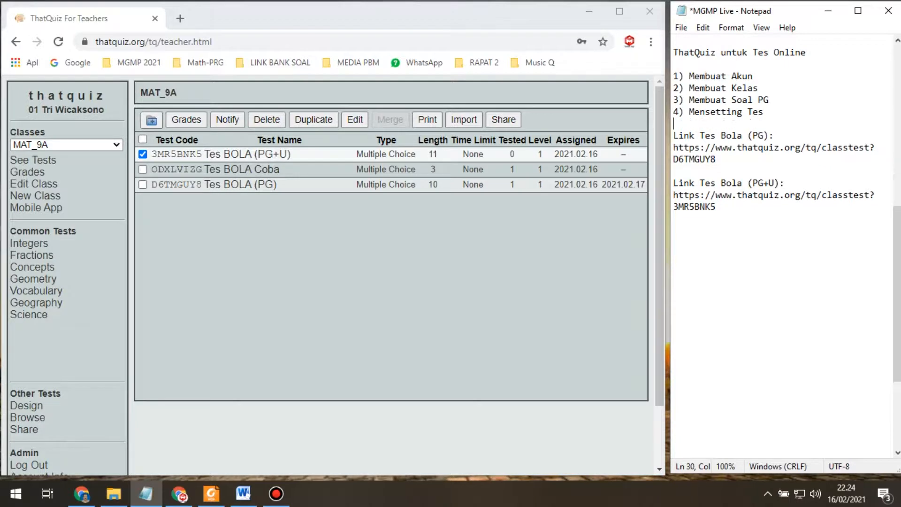
pyautogui.click(704, 227)
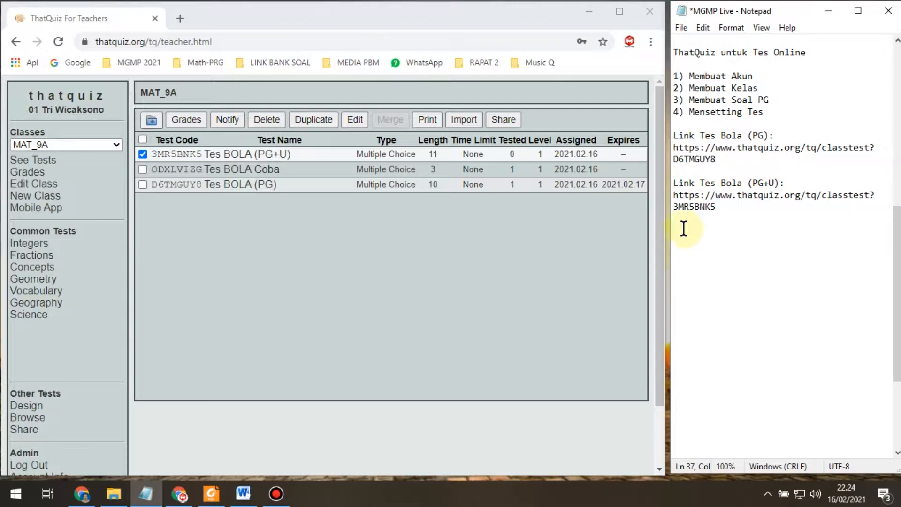
pyautogui.click(693, 126)
# Step: Add '5) Melihat Hasil Tes' and '6) Mengunduh Hasil Tes' as the next steps
pyautogui.write('5) Melih')
pyautogui.press('BackSpace')
pyautogui.write('hat Hasil')
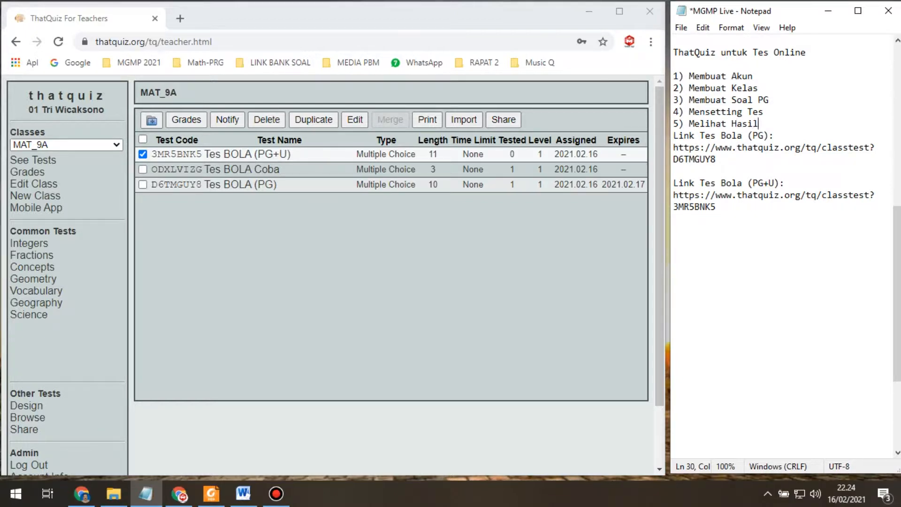
pyautogui.write(' Tes')
pyautogui.press('Return')
pyautogui.write('6)')
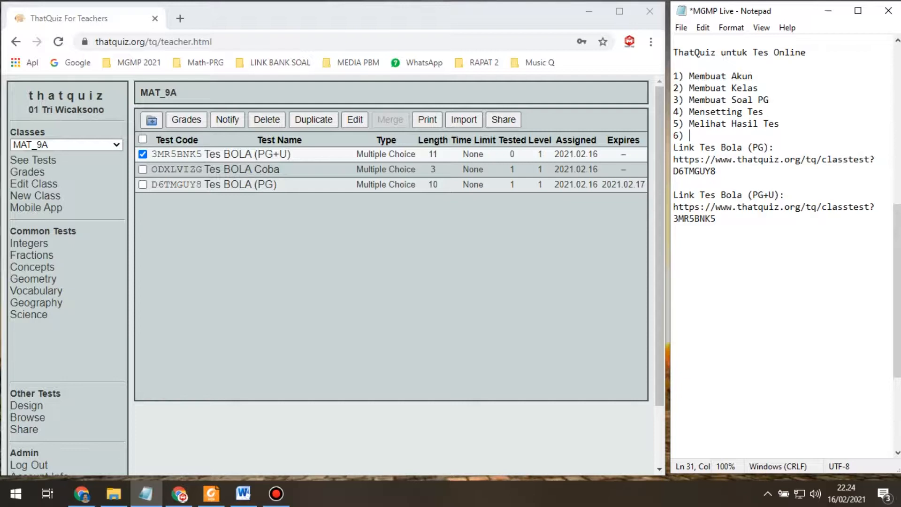
pyautogui.write('Mengunduh Hasil Tes')
pyautogui.press('Return')
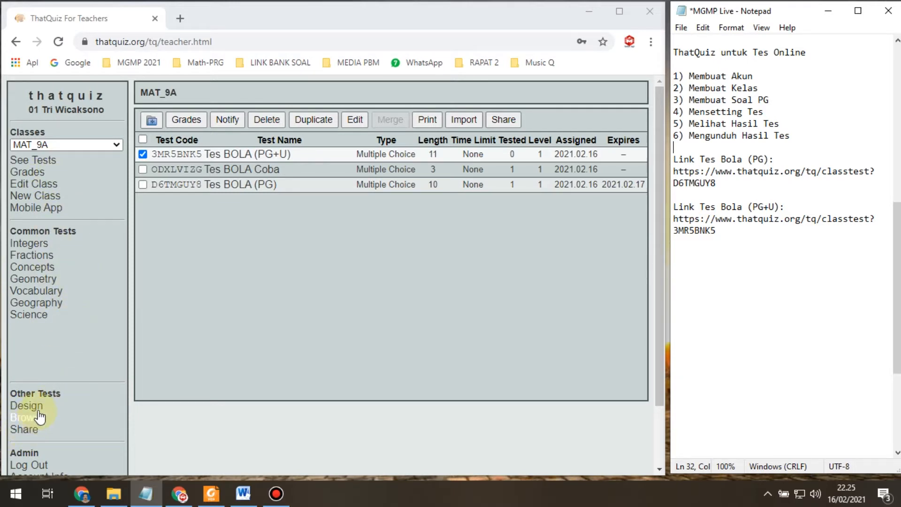
pyautogui.scroll(-3, 49, 400)
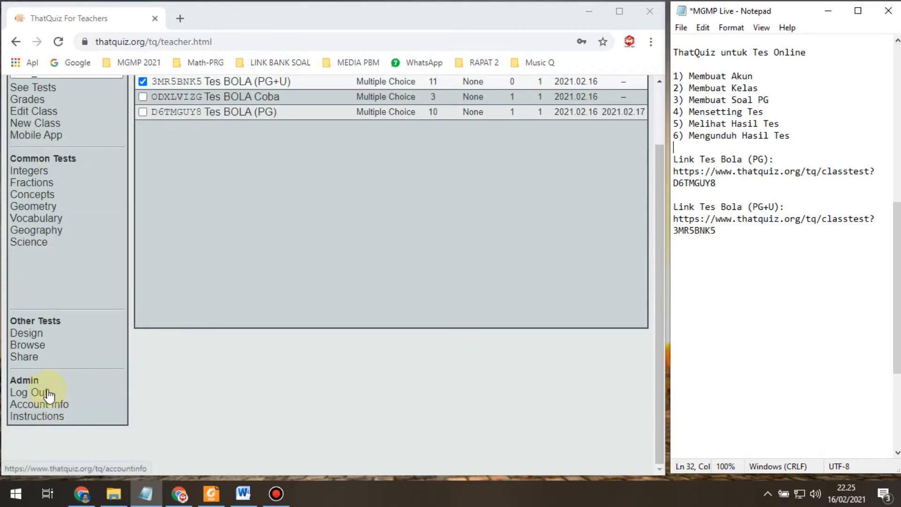
pyautogui.scroll(3, 65, 318)
pyautogui.scroll(-1, 336, 293)
pyautogui.scroll(-2, 336, 291)
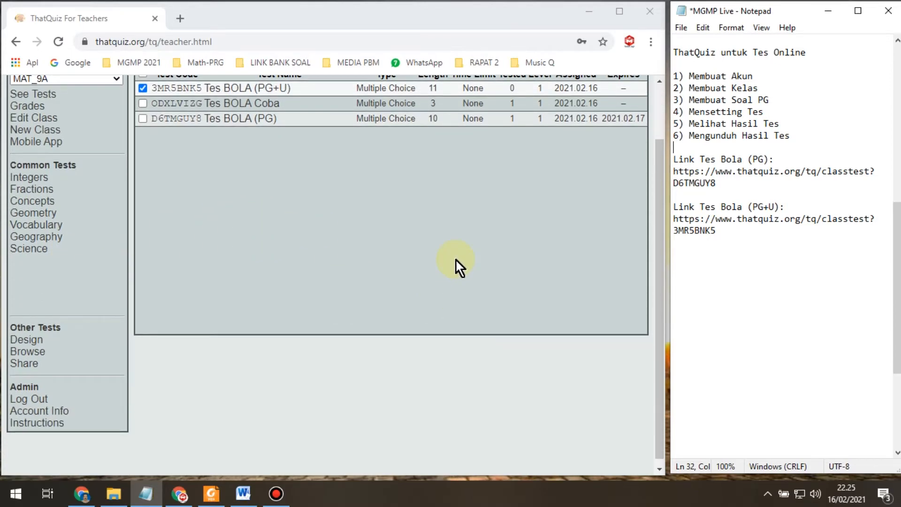
pyautogui.scroll(3, 455, 258)
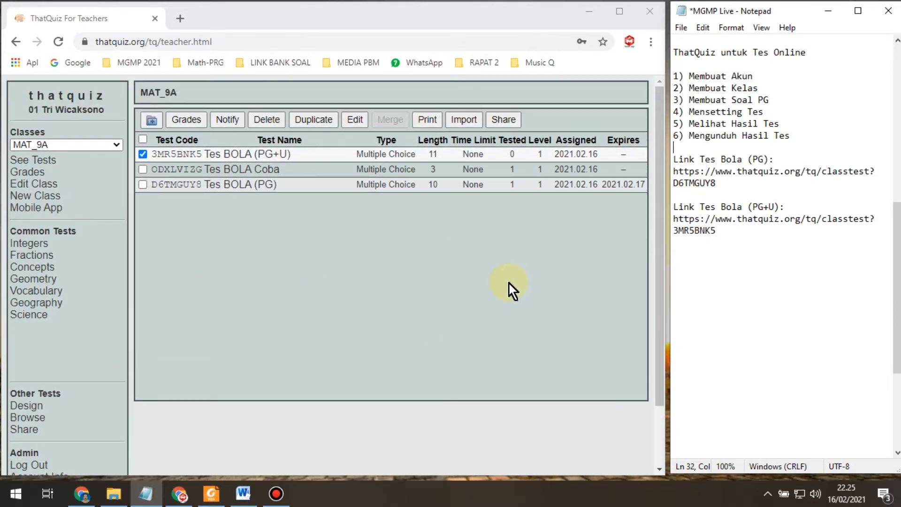